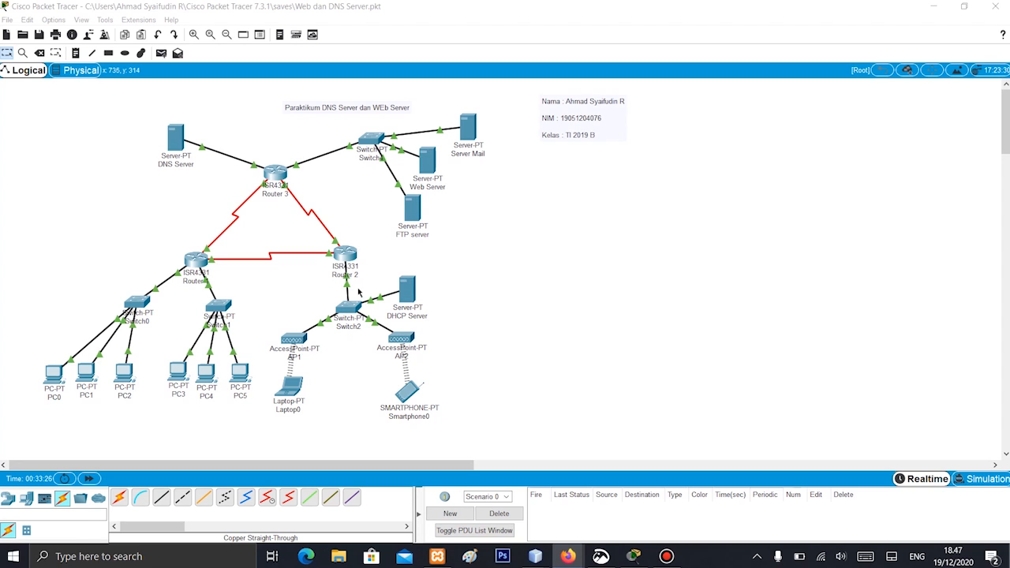
# Open the FTP service settings of the FTP server and remove the second user account below cisco
pyautogui.click(413, 210)
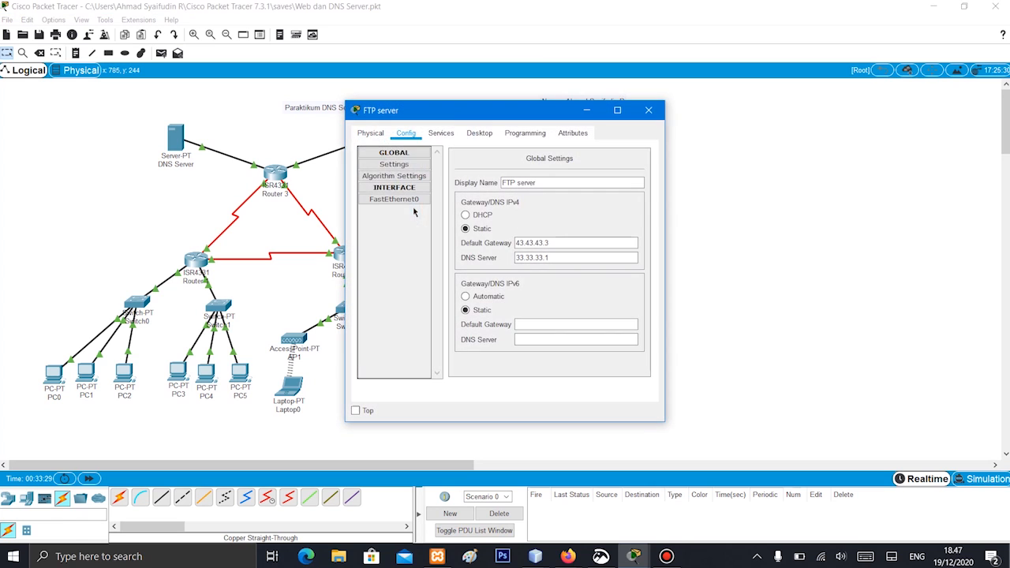
pyautogui.moveTo(431, 113); pyautogui.dragTo(557, 116)
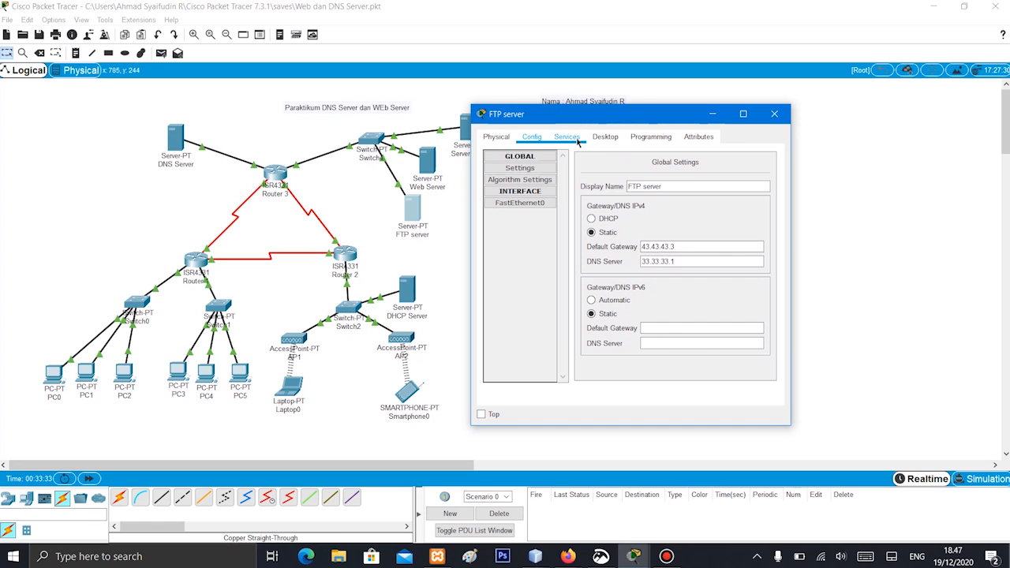
pyautogui.click(577, 139)
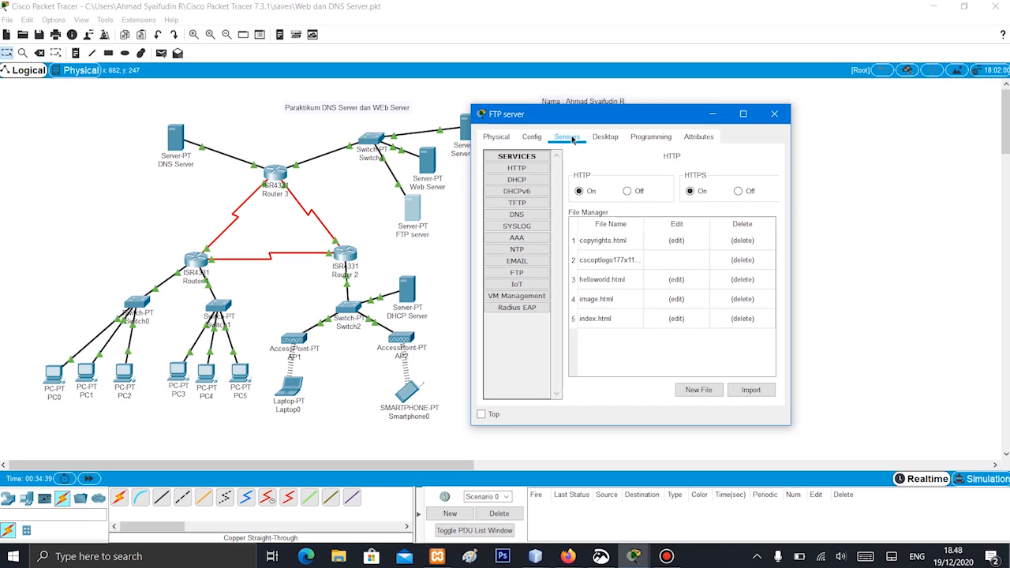
pyautogui.click(533, 273)
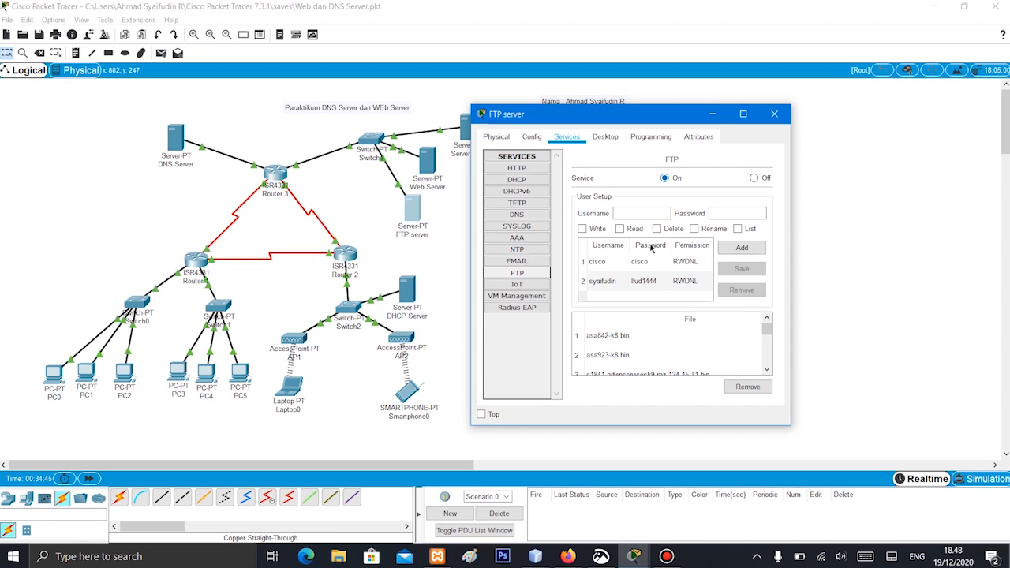
pyautogui.click(615, 284)
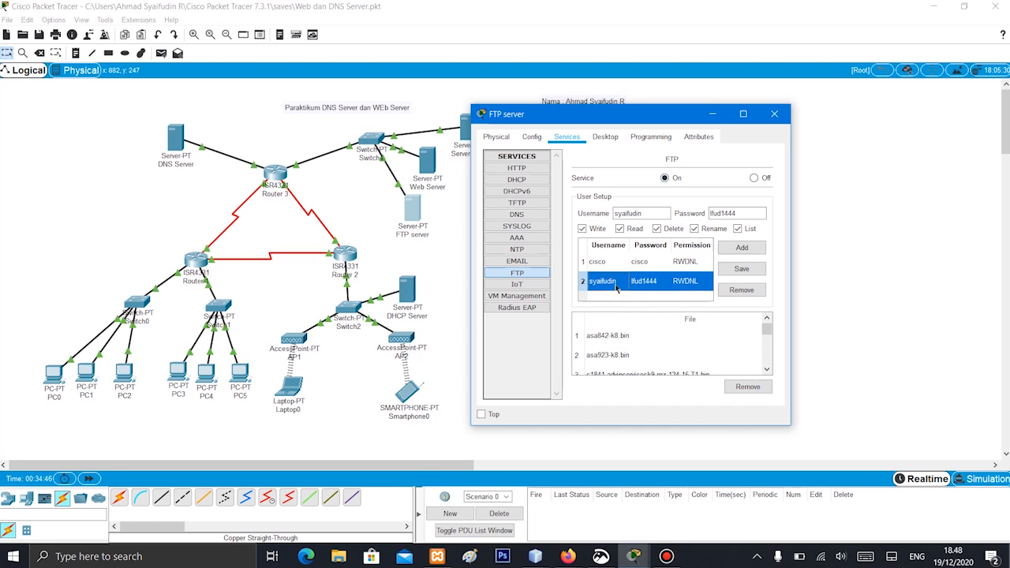
pyautogui.click(742, 290)
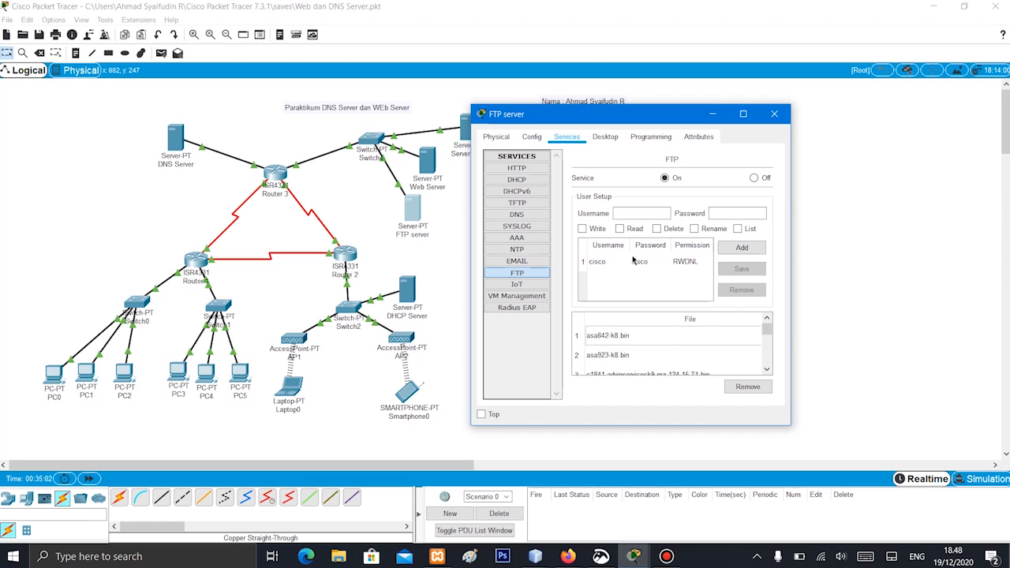
# Fill in the username and password for a new FTP user account
pyautogui.click(632, 213)
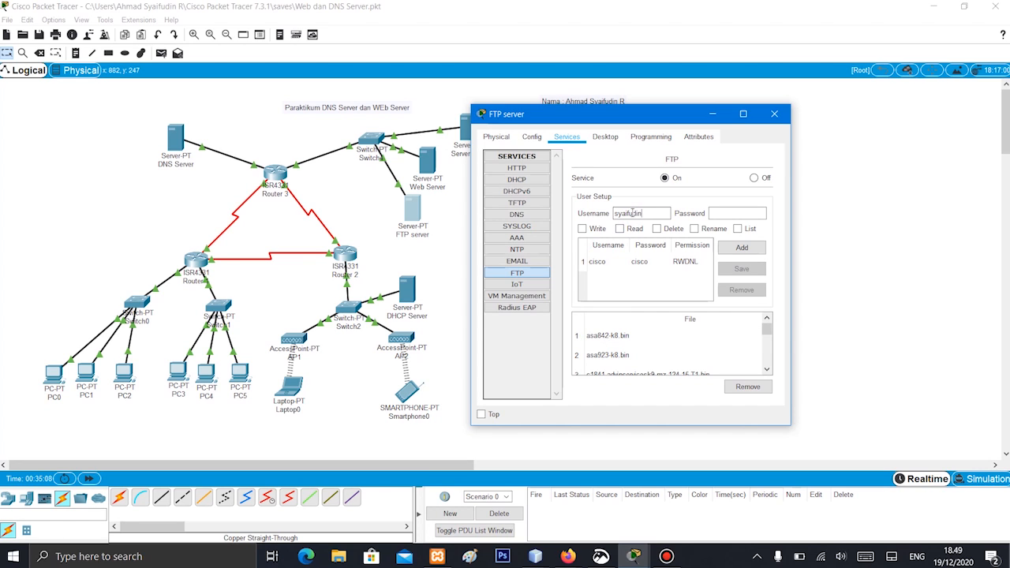
pyautogui.click(730, 213)
pyautogui.press('BackSpace')
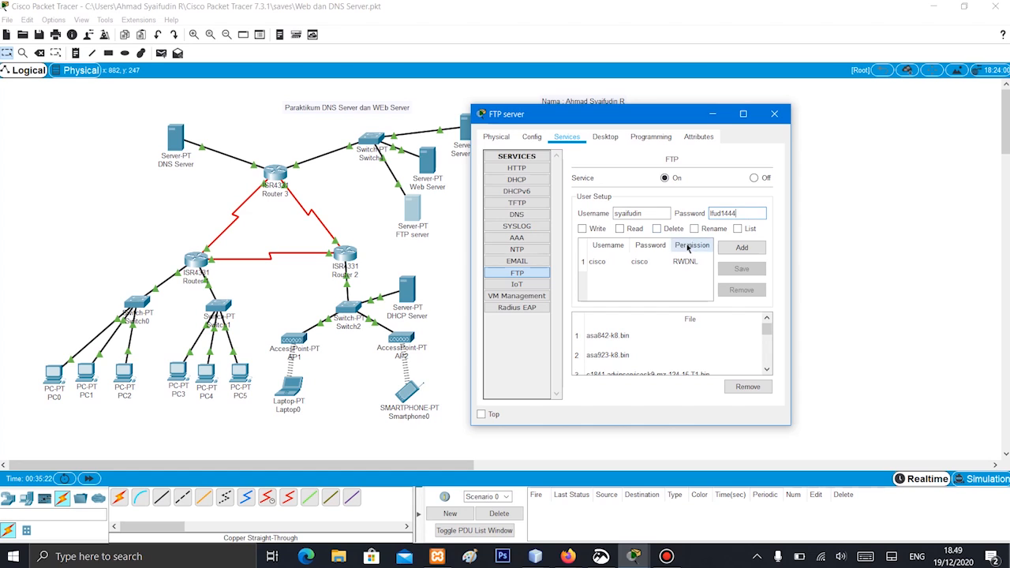
pyautogui.click(730, 214)
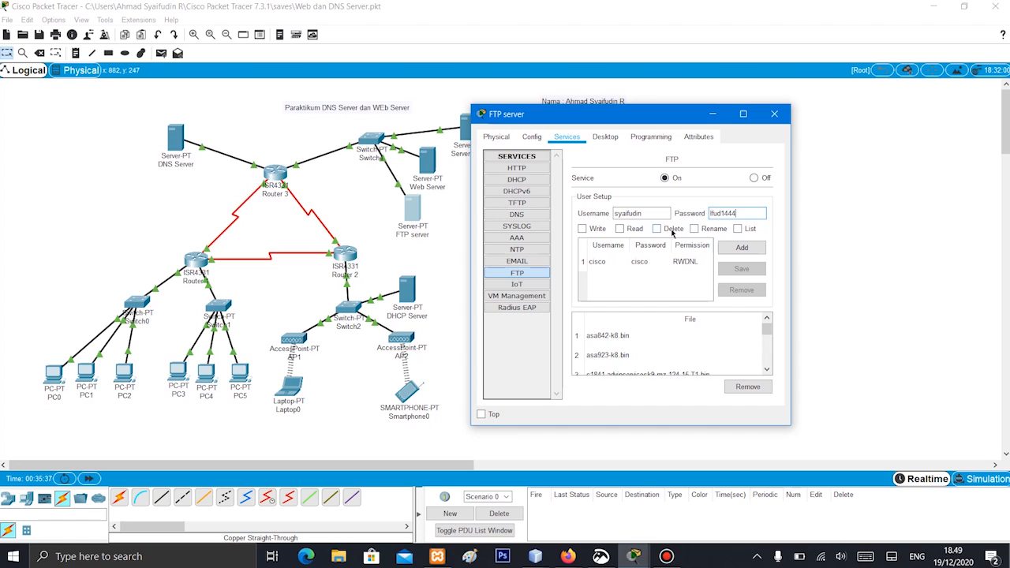
# Grant the new FTP user Write, Read, Delete, Rename and List permissions, add and save the account, and close the server's window
pyautogui.click(584, 229)
pyautogui.click(622, 229)
pyautogui.click(657, 229)
pyautogui.click(696, 229)
pyautogui.click(740, 230)
pyautogui.click(752, 247)
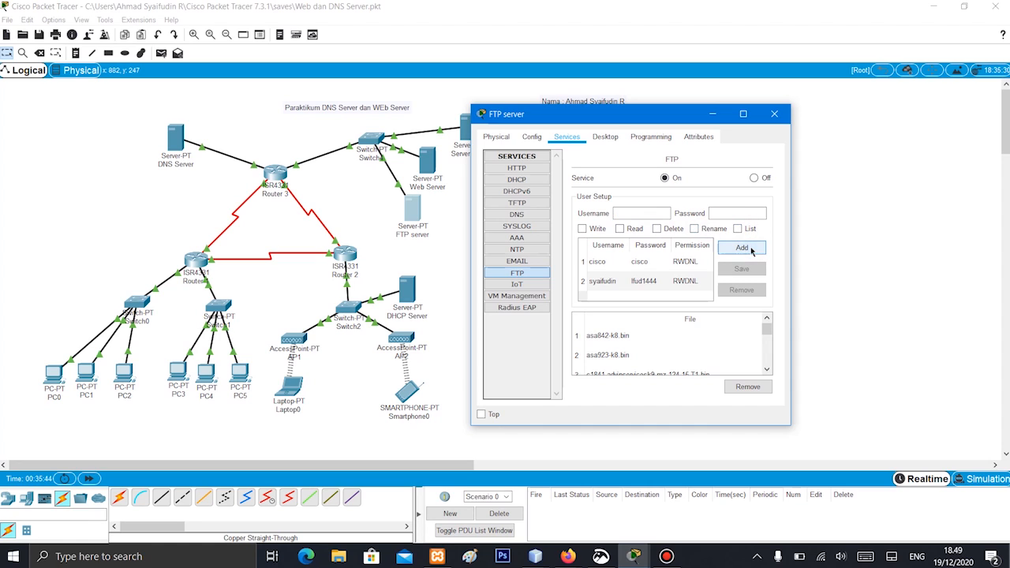
pyautogui.click(690, 284)
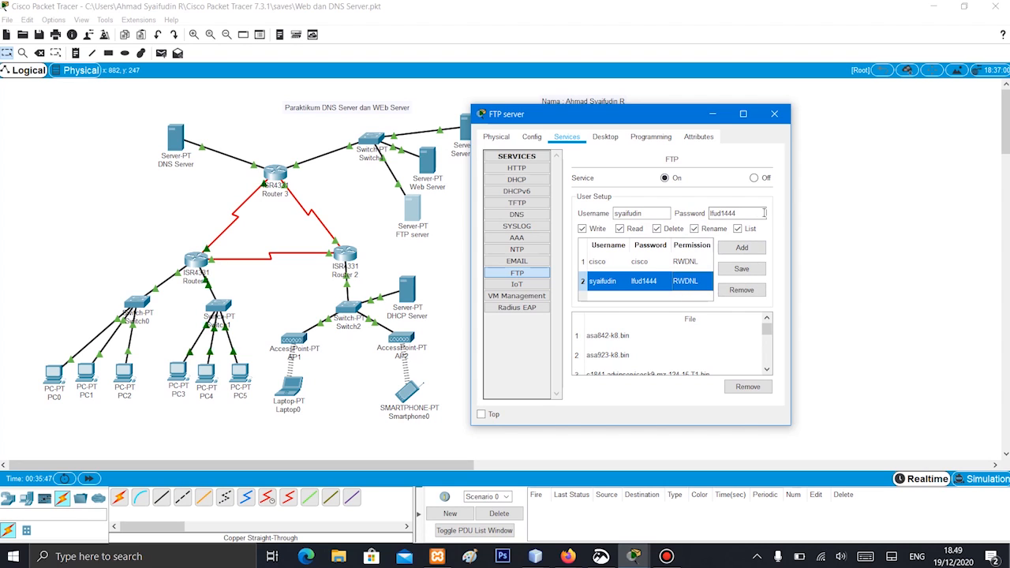
pyautogui.click(744, 269)
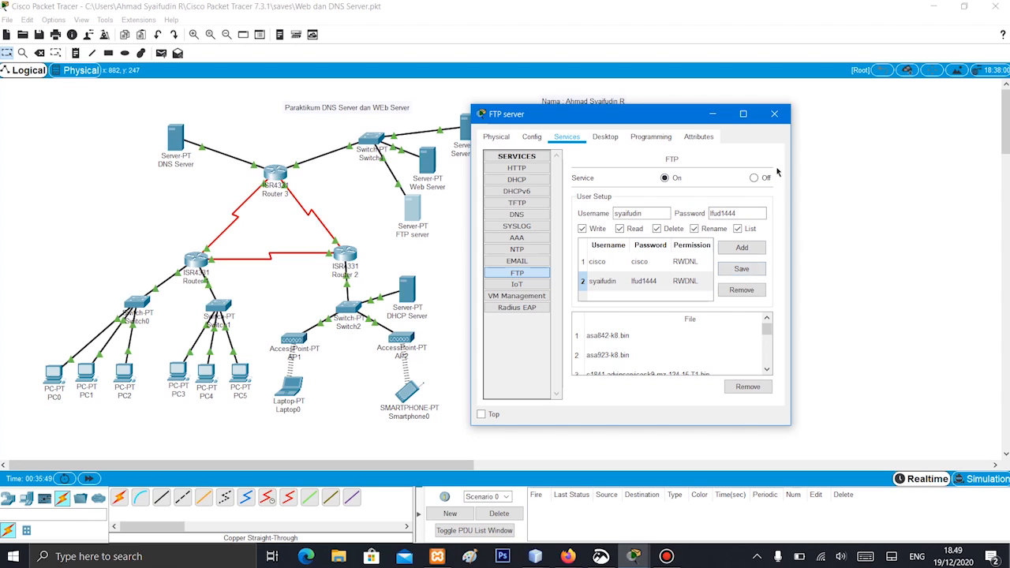
pyautogui.click(774, 113)
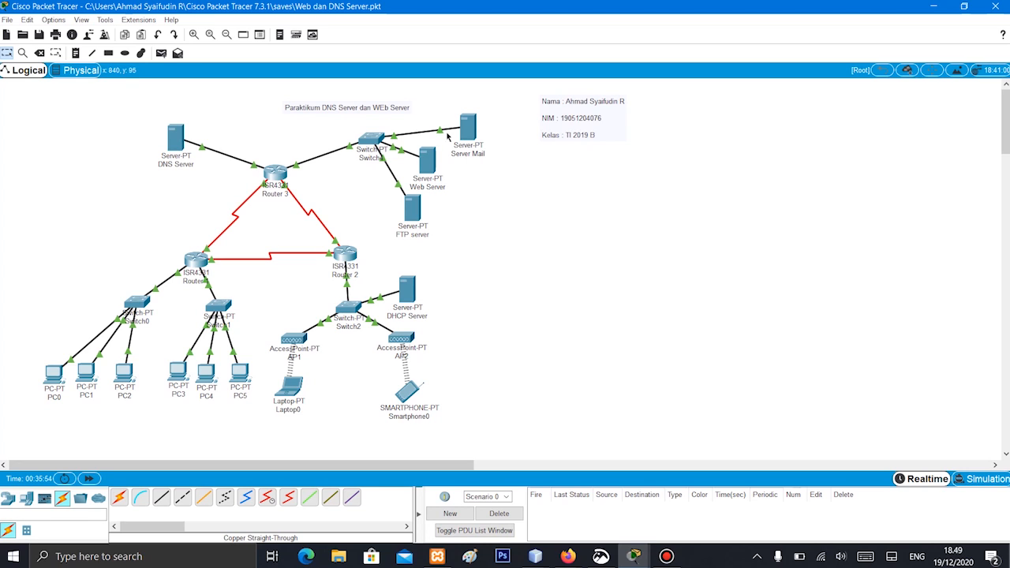
# Check the IPv4 address configured on the FTP server's FastEthernet0 interface
pyautogui.click(415, 208)
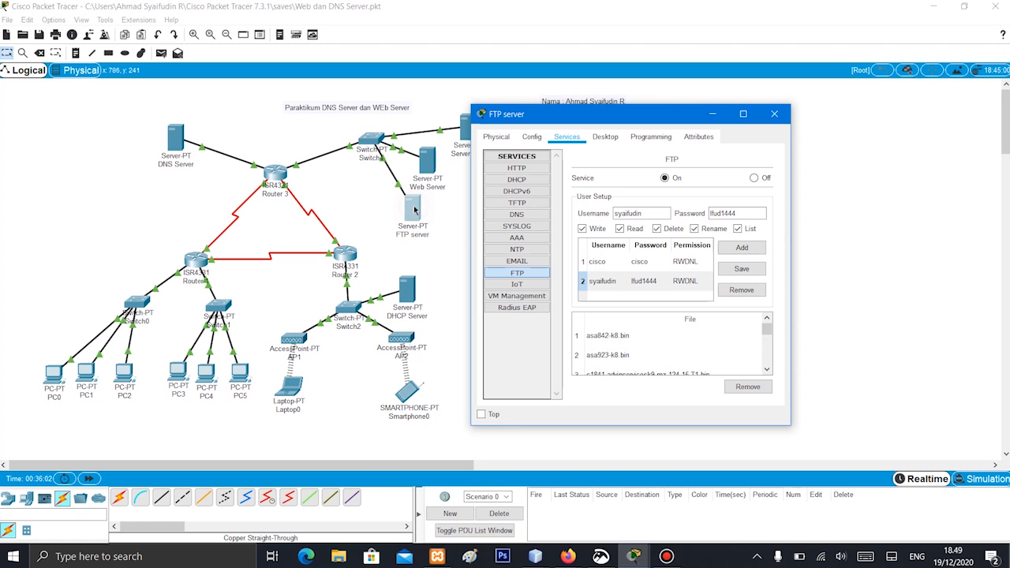
pyautogui.click(532, 138)
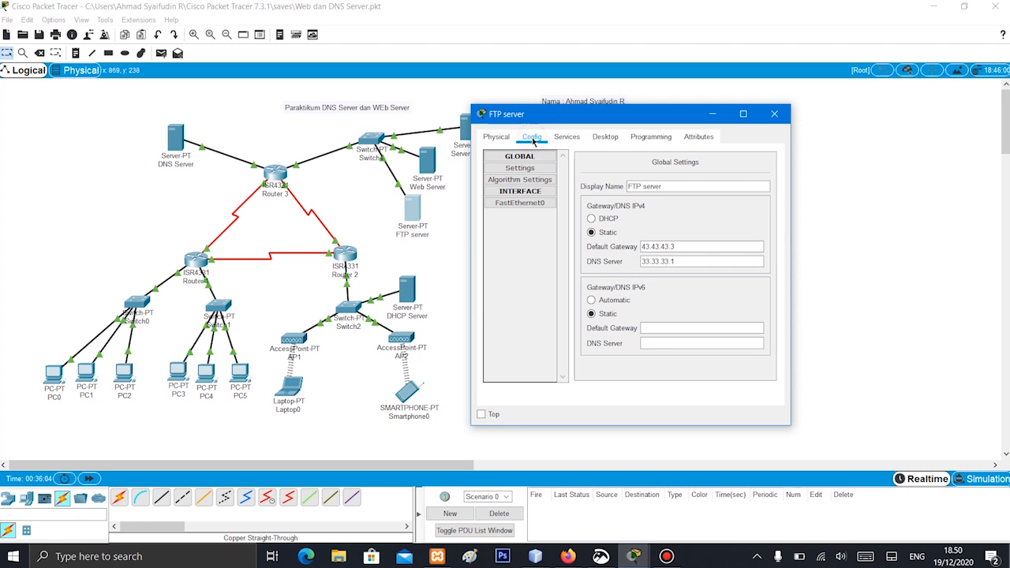
pyautogui.click(518, 203)
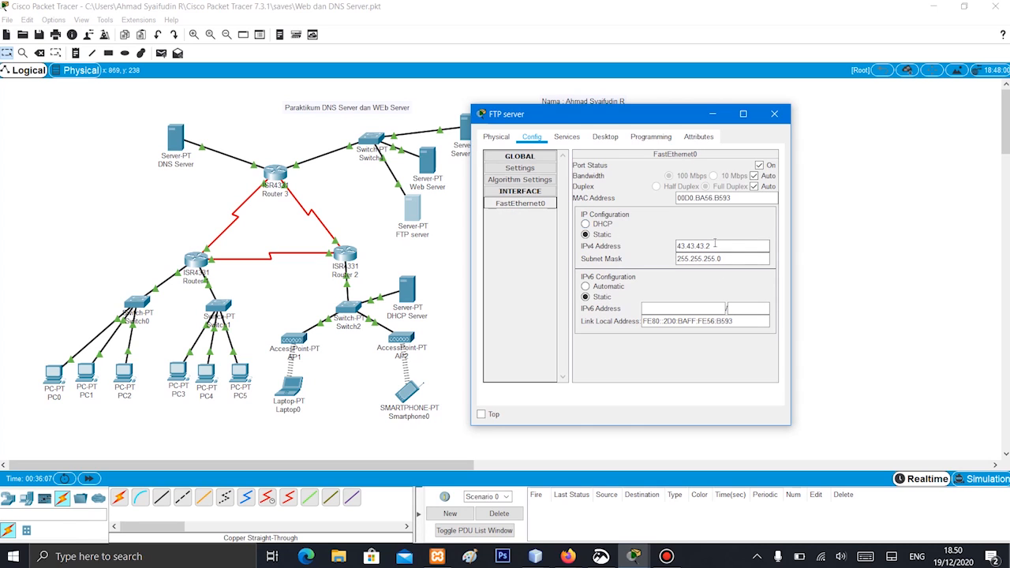
pyautogui.moveTo(712, 245); pyautogui.dragTo(625, 238)
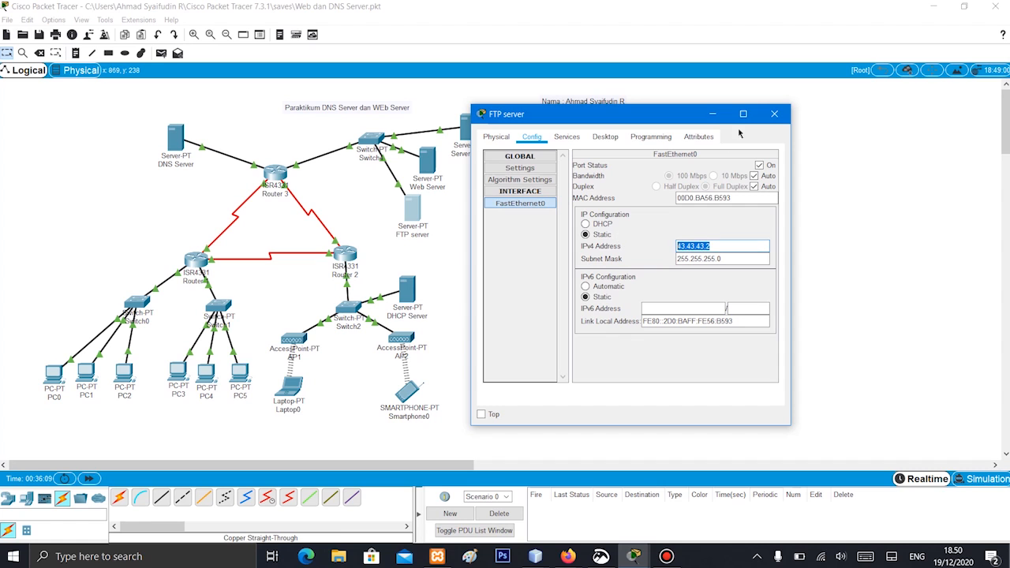
pyautogui.click(775, 115)
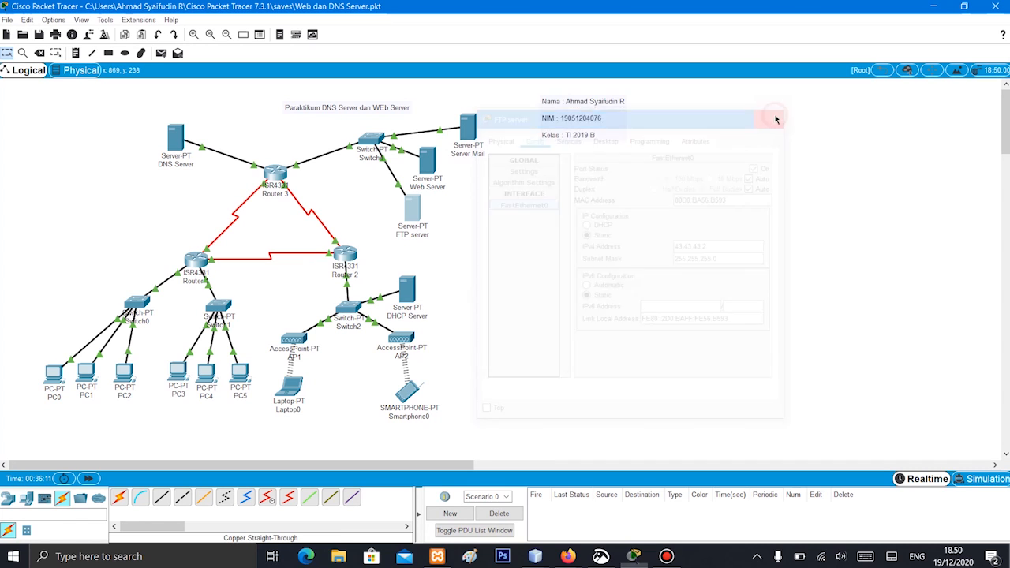
# Review the DNS Server's resource records for the FTP domain entry
pyautogui.click(177, 140)
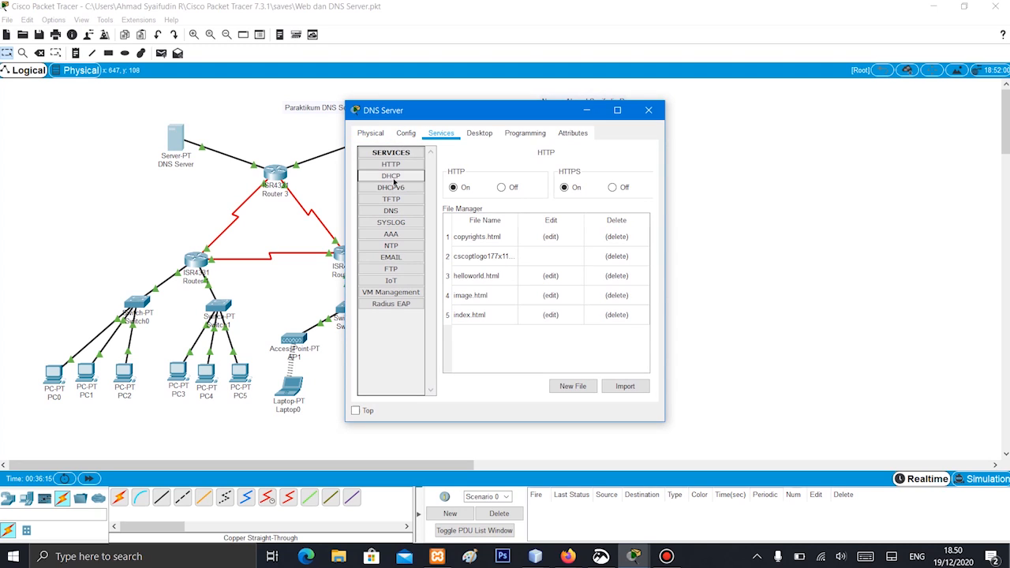
pyautogui.click(393, 211)
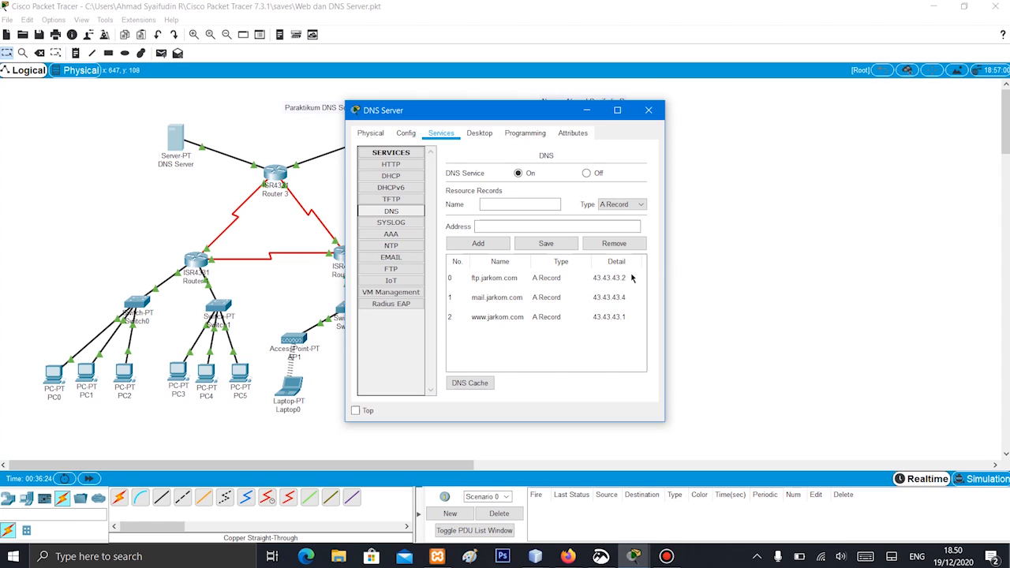
pyautogui.click(649, 110)
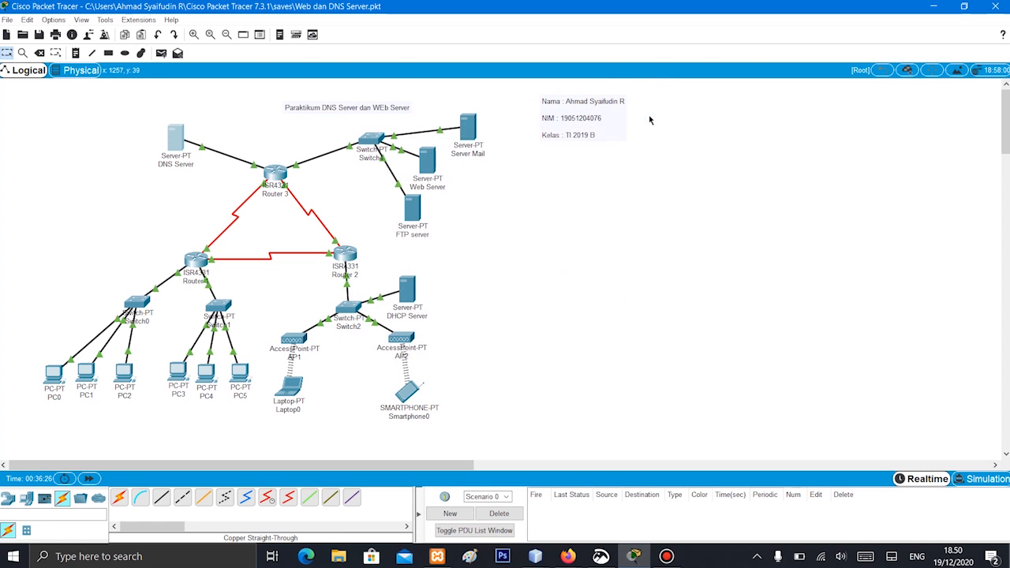
# Open the Command Prompt on PC0 and connect to the FTP server with ftp 43.43.43.2
pyautogui.click(50, 375)
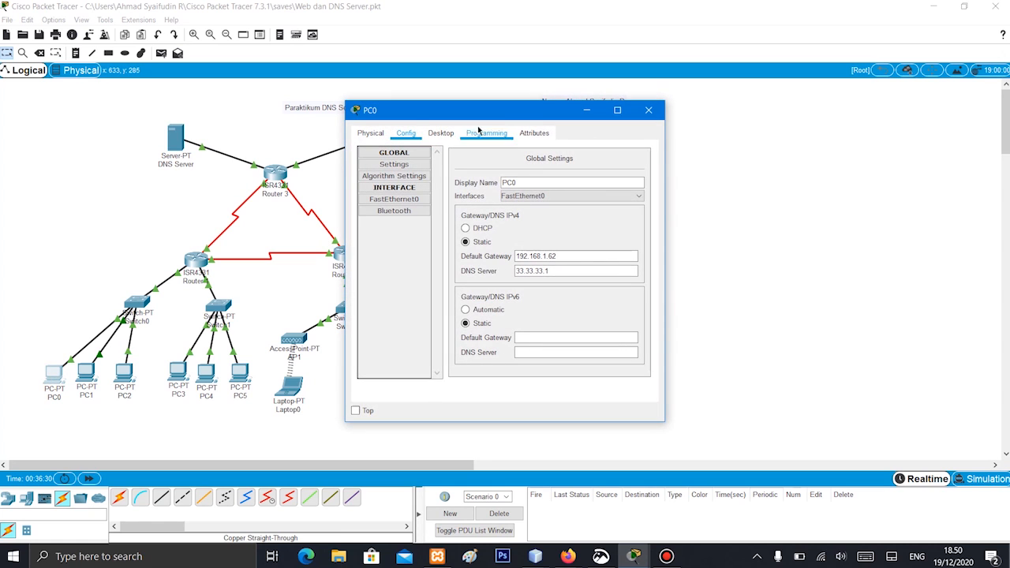
pyautogui.click(433, 137)
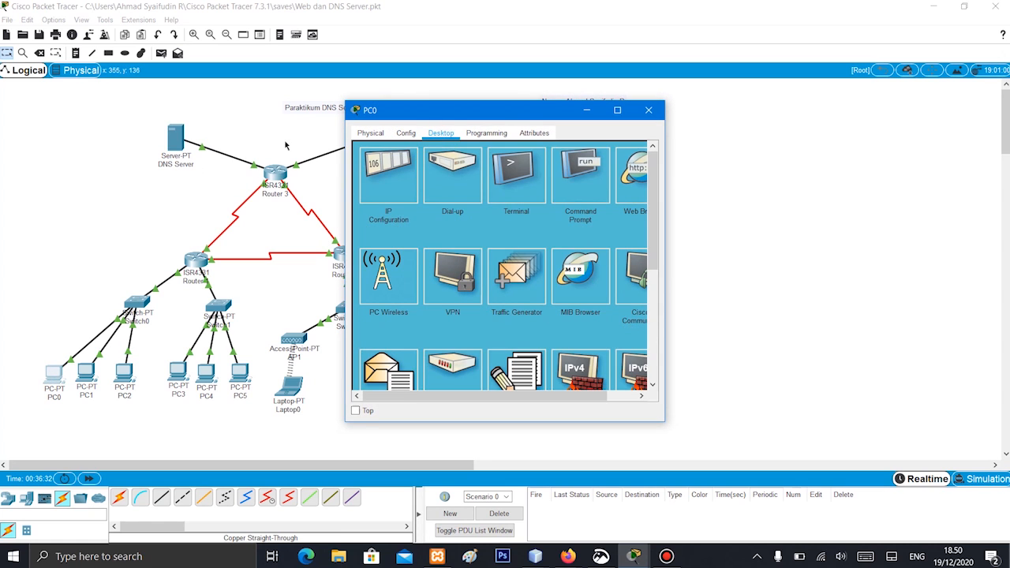
pyautogui.moveTo(501, 119); pyautogui.dragTo(659, 128)
pyautogui.click(740, 179)
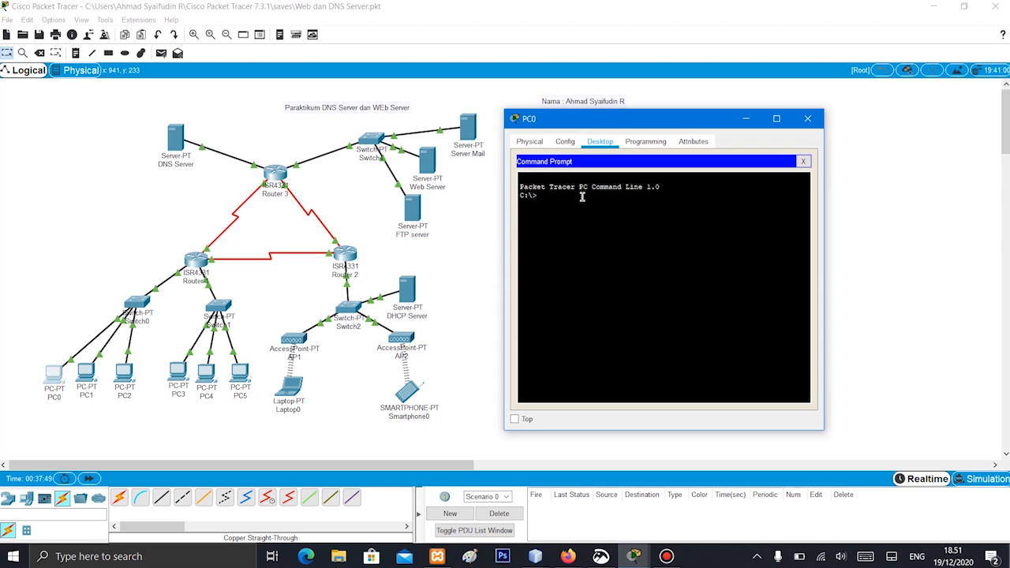
pyautogui.write('ftp')
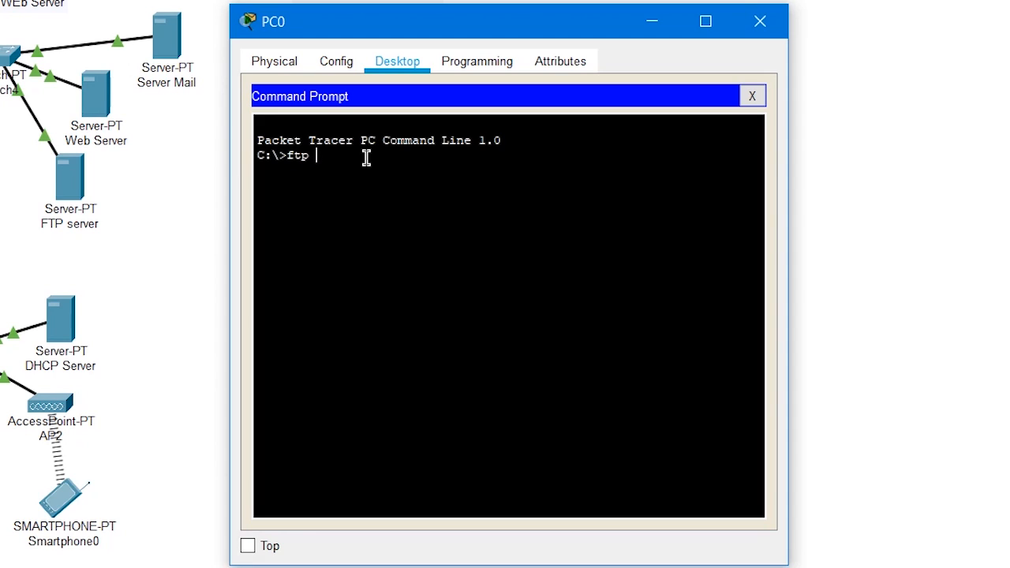
pyautogui.write('43.43.43.2')
pyautogui.press('Return')
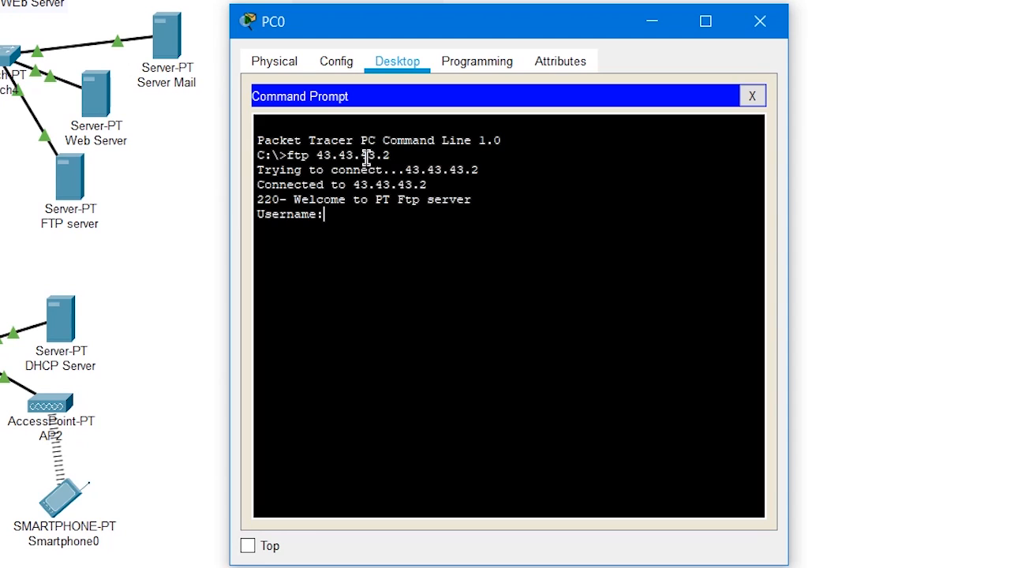
# Log in to the FTP session with the new account's username and password
pyautogui.write('syaifudin')
pyautogui.press('Return')
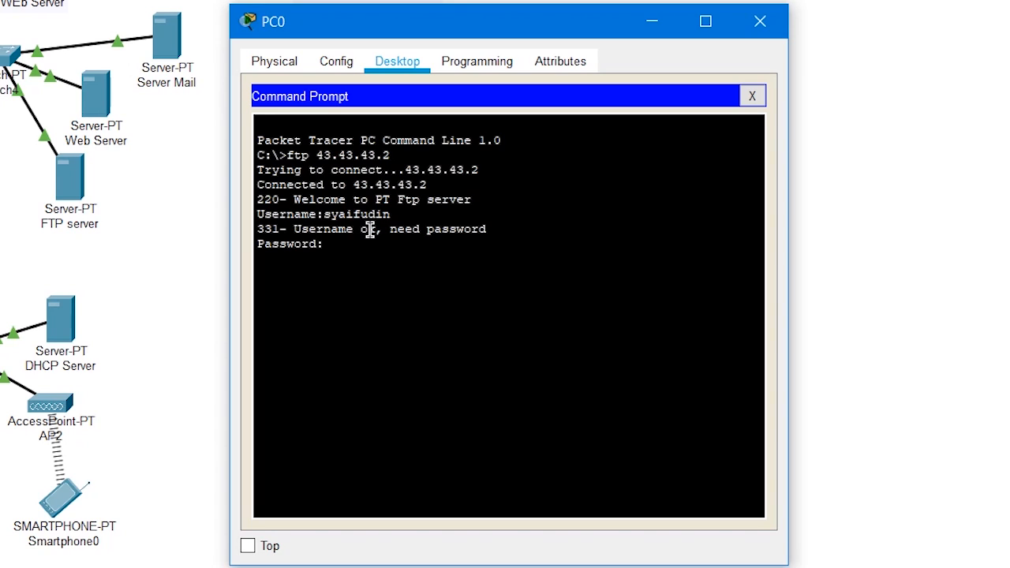
pyautogui.press('Return')
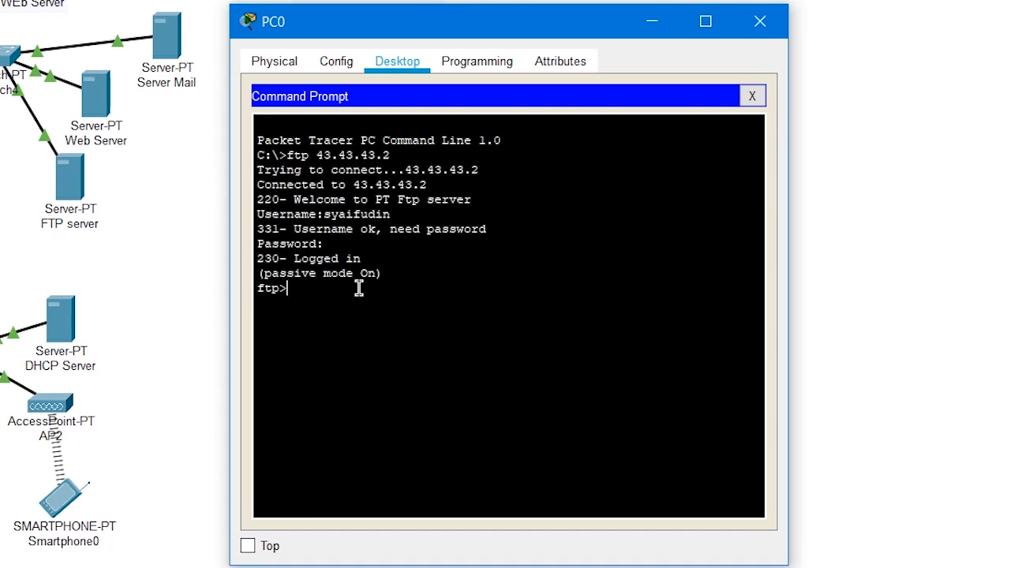
# List the FTP server's directory with dir and look through the files
pyautogui.write('dir')
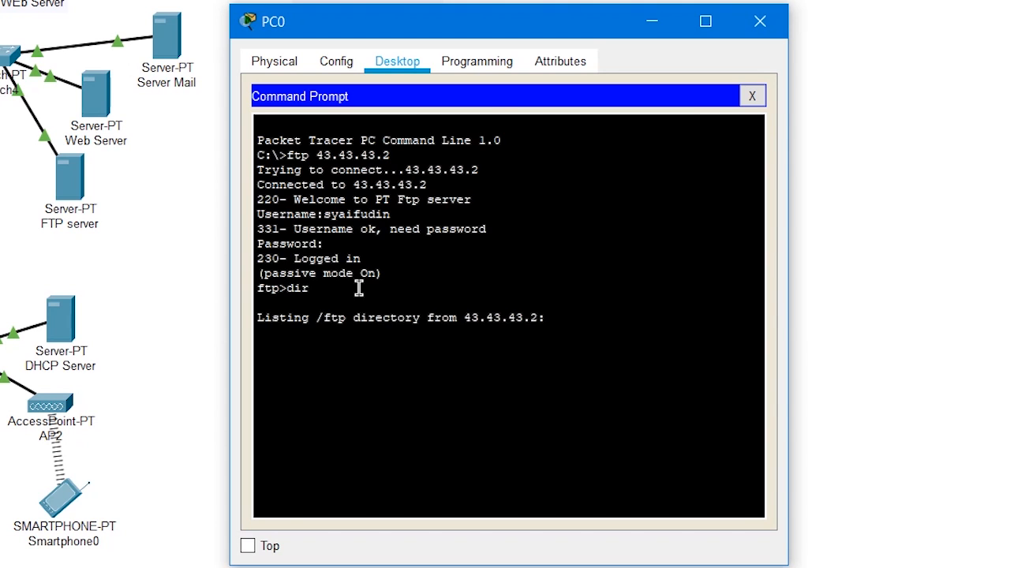
pyautogui.press('Return')
pyautogui.scroll(9, 358, 289)
pyautogui.scroll(-4, 354, 290)
pyautogui.scroll(-5, 516, 322)
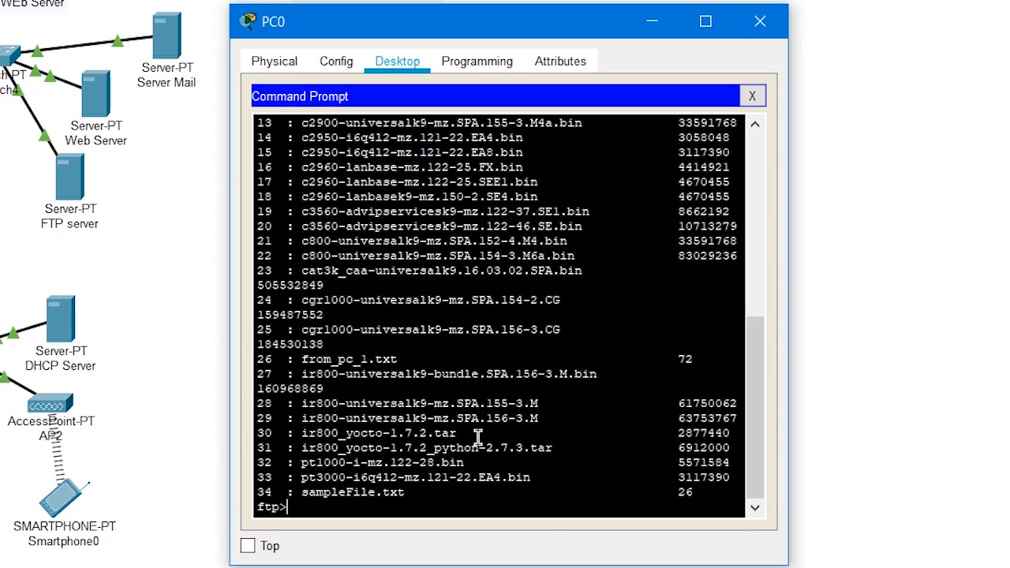
pyautogui.scroll(10, 477, 437)
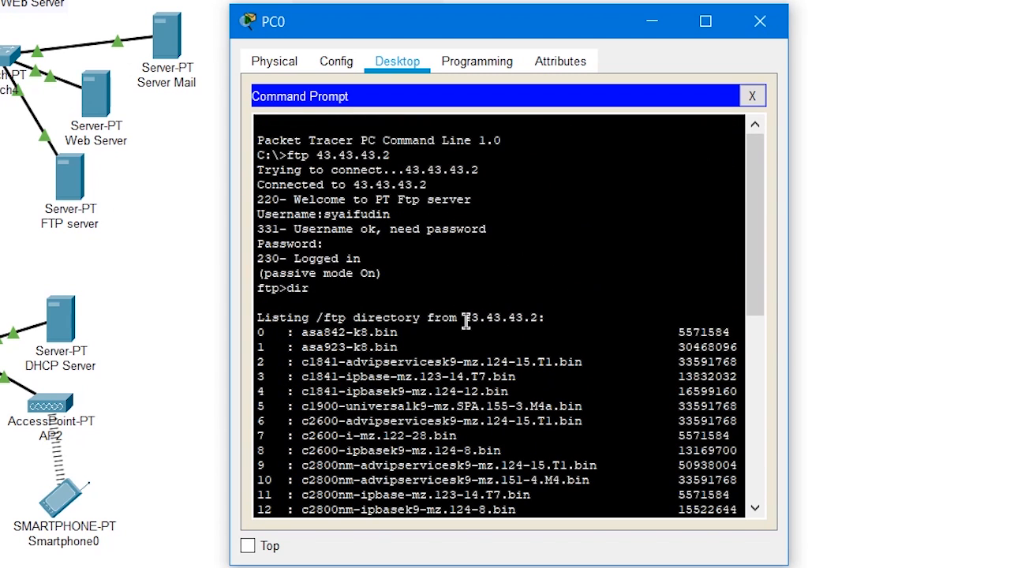
pyautogui.scroll(-10, 466, 322)
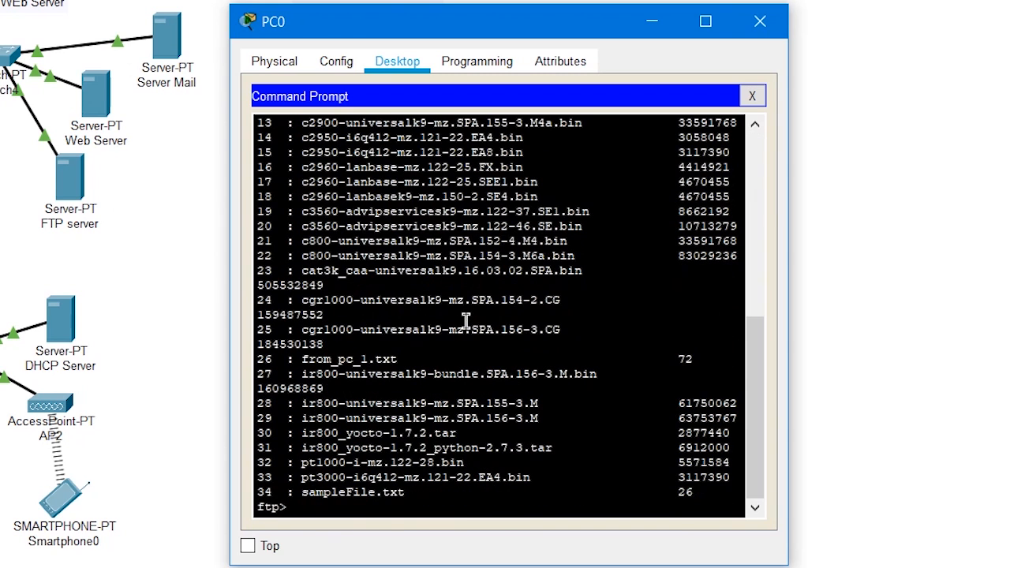
# End the FTP session with quit and close PC0's Command Prompt
pyautogui.write('quit')
pyautogui.press('Return')
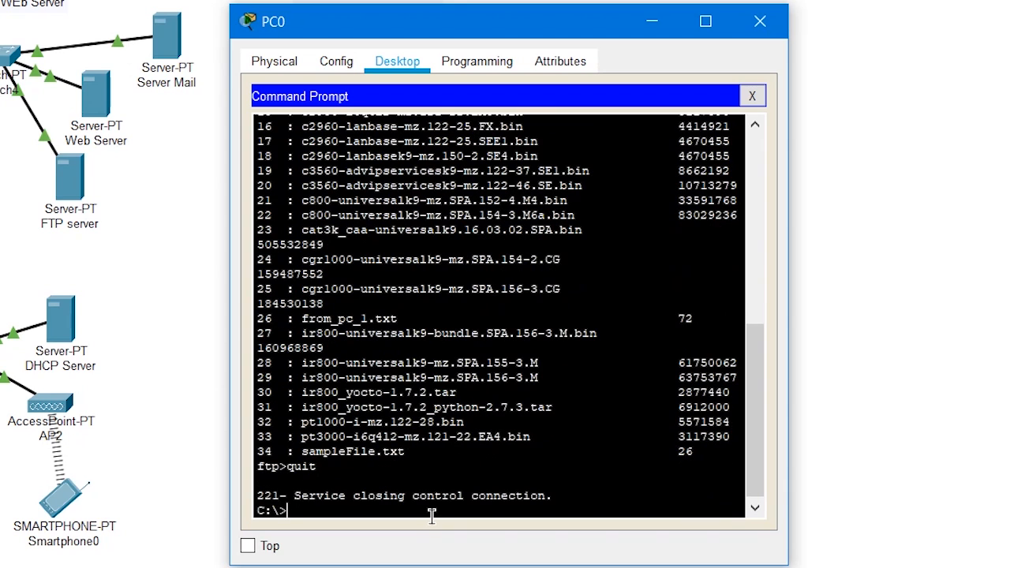
pyautogui.click(756, 96)
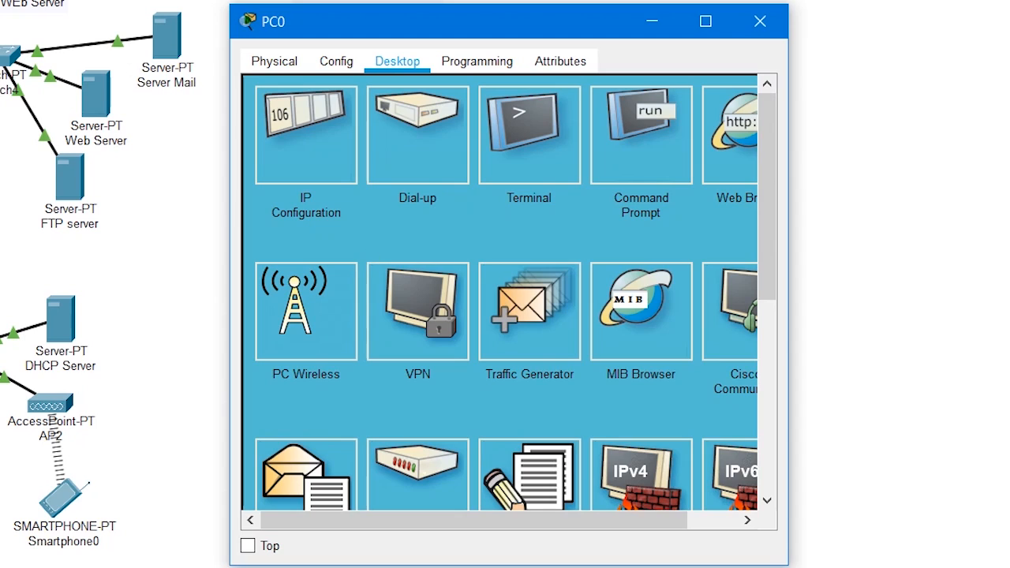
# In PC0's Text Editor, write "Helllo......", "Ini pesan dari pc 1 ke ftp server" and an elongated "Helllooo" on three separate lines
pyautogui.click(516, 505)
pyautogui.click(393, 212)
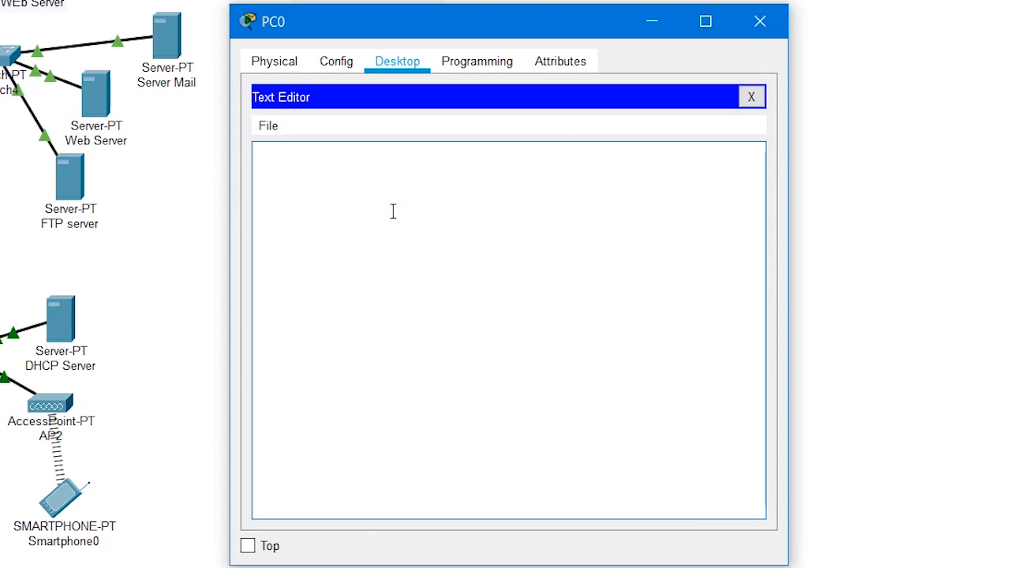
pyautogui.write('Helllo......')
pyautogui.press('Return')
pyautogui.write('Ini p')
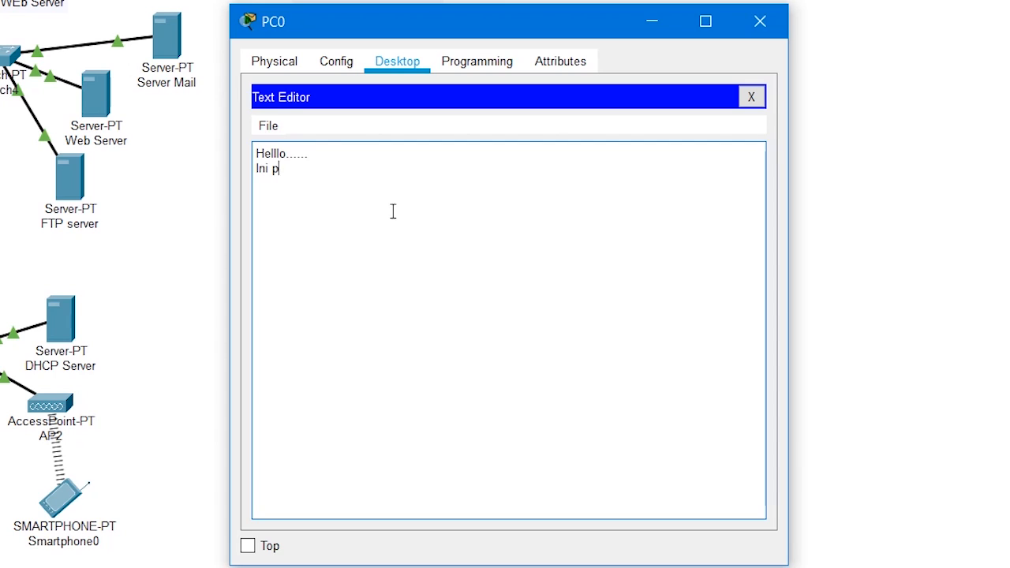
pyautogui.write('esan dari pc 1 ke ')
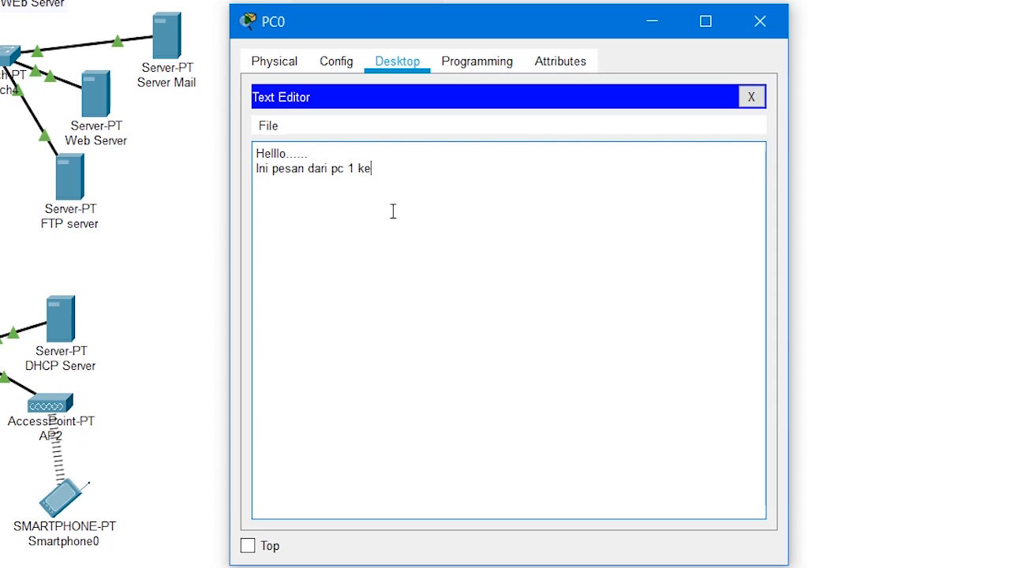
pyautogui.write('ftp server')
pyautogui.write('Hellloooo')
pyautogui.write('oooooooooooooooooooooo')
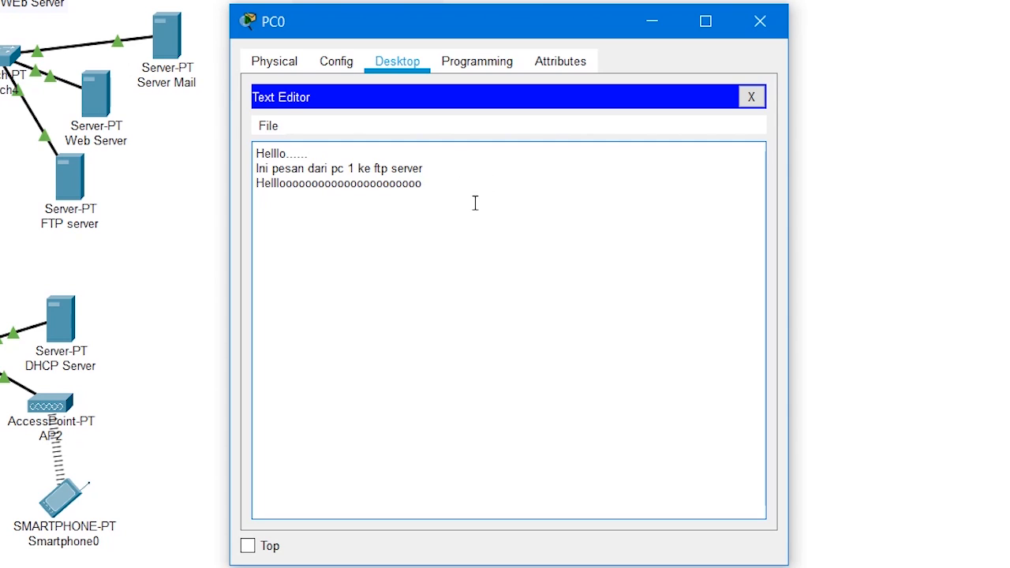
# Save the message as fileFromPc1.txt and close the Text Editor
pyautogui.click(266, 130)
pyautogui.click(329, 196)
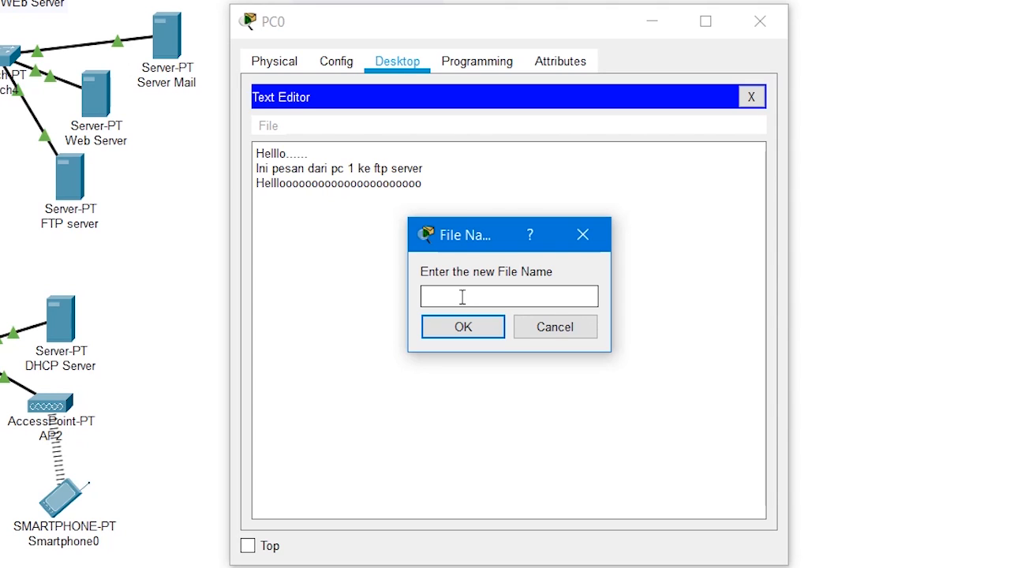
pyautogui.write('fileFromPc1.txt')
pyautogui.press('Return')
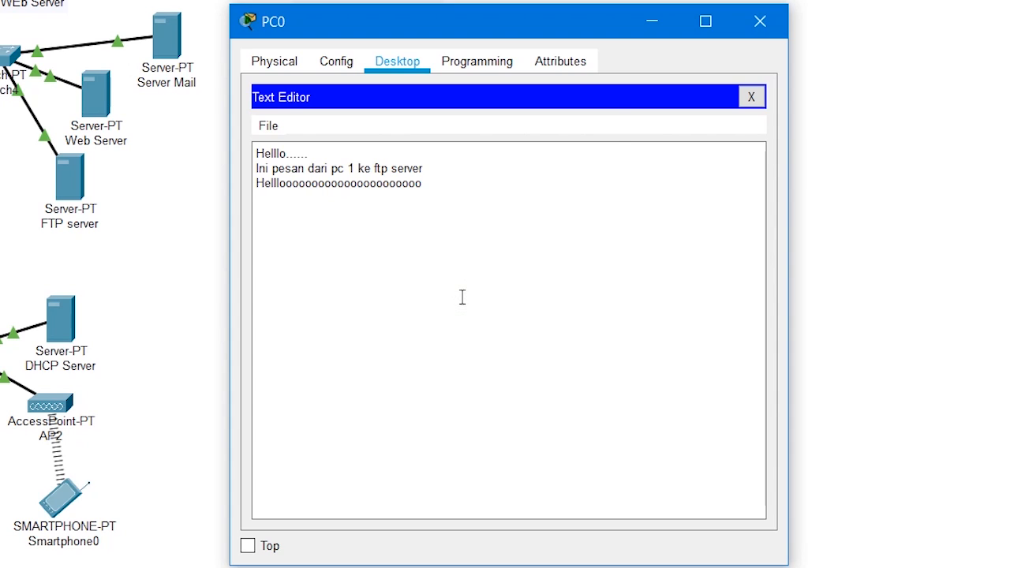
pyautogui.click(752, 96)
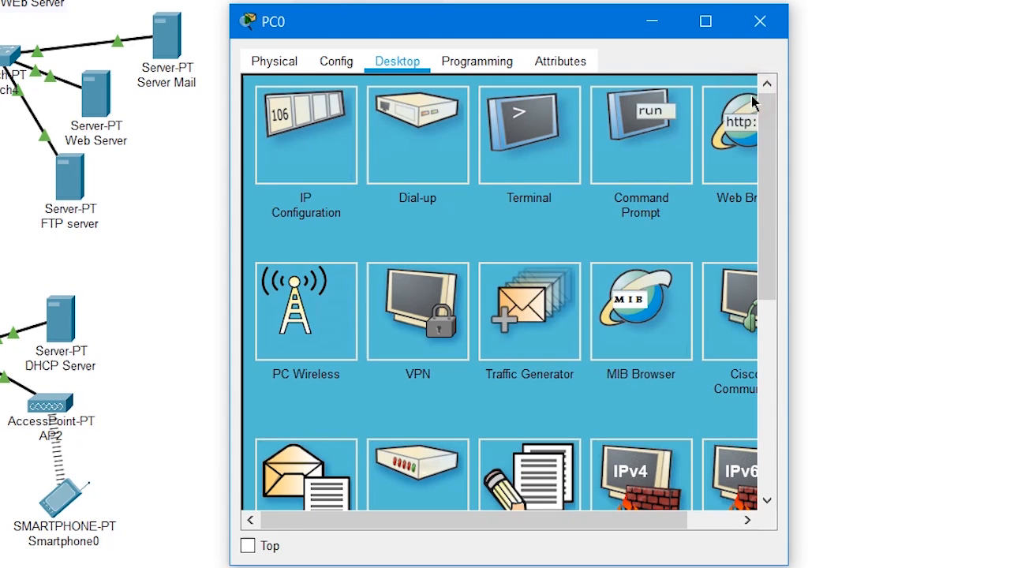
# Open PC0's Command Prompt and list the local C:\ directory with dir
pyautogui.click(661, 136)
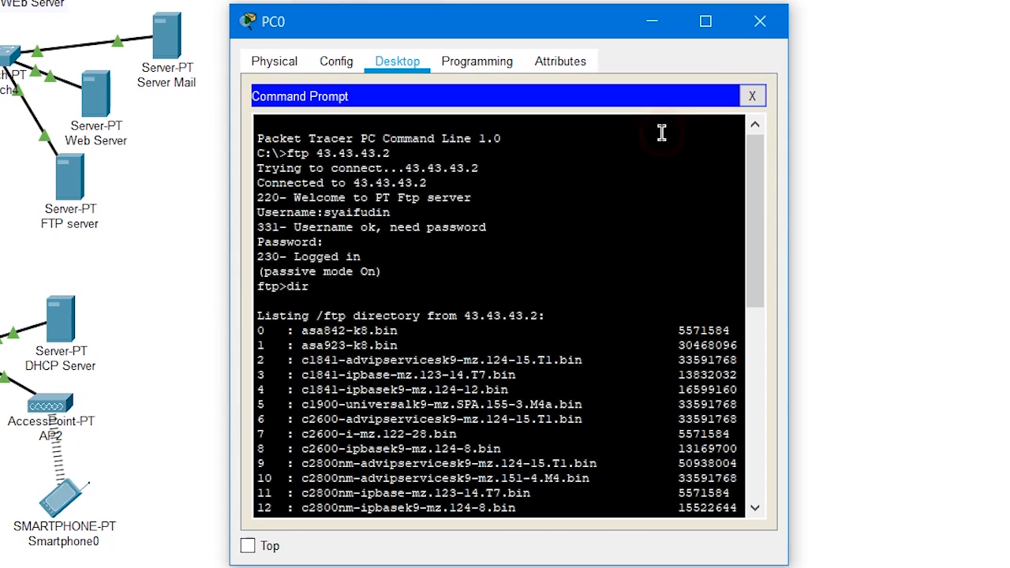
pyautogui.scroll(-10, 499, 356)
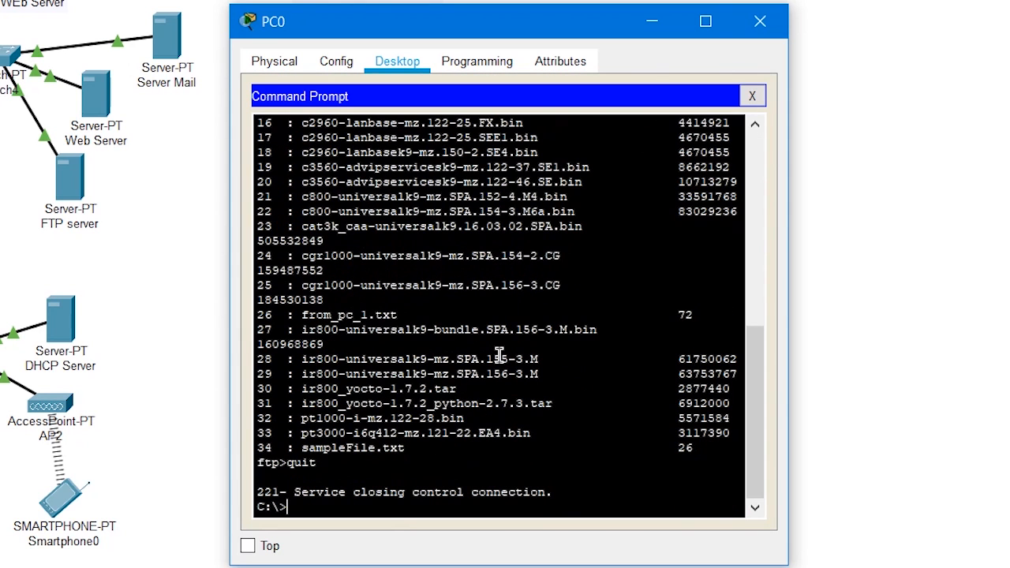
pyautogui.click(307, 510)
pyautogui.write('dir')
pyautogui.press('Return')
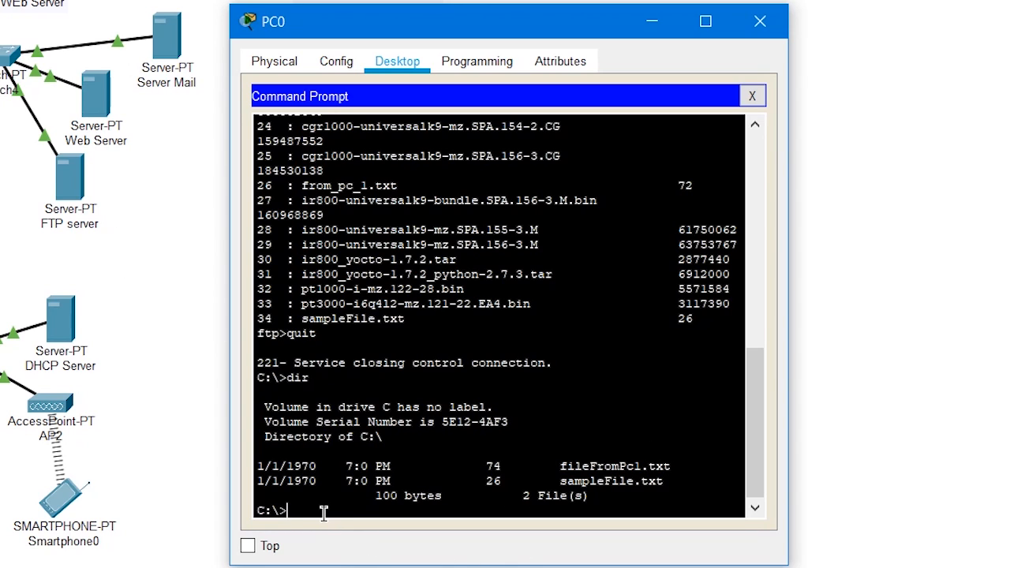
# Try to connect to the FTP server by domain name with ftp ftp.jarkom.com
pyautogui.write('tp')
pyautogui.write('ftp.jarkom.com')
pyautogui.press('Return')
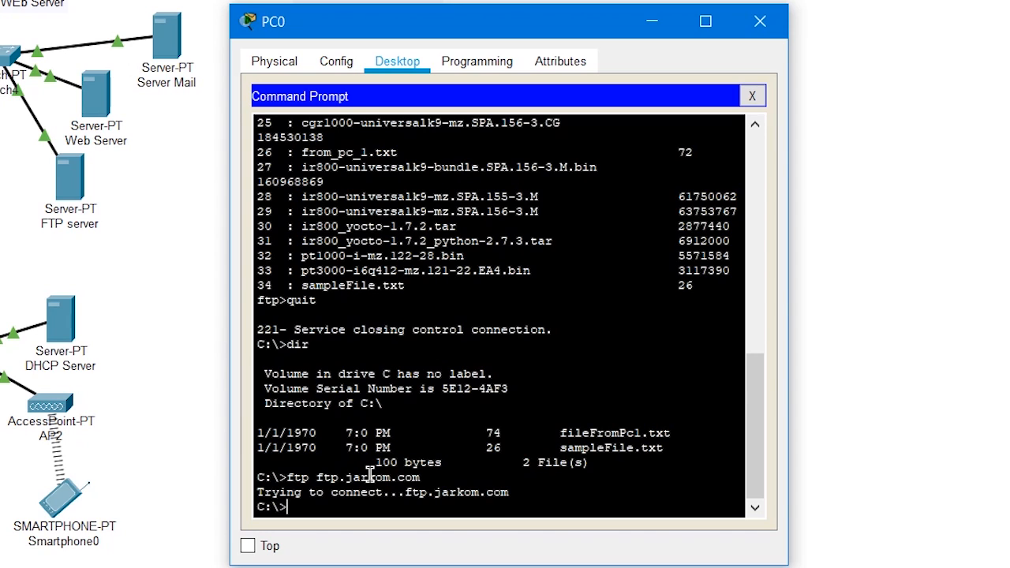
# Look up the DNS record of the FTP domain with nslookup ftp.jarkom.com
pyautogui.write('nslookup ftp.jarkom.')
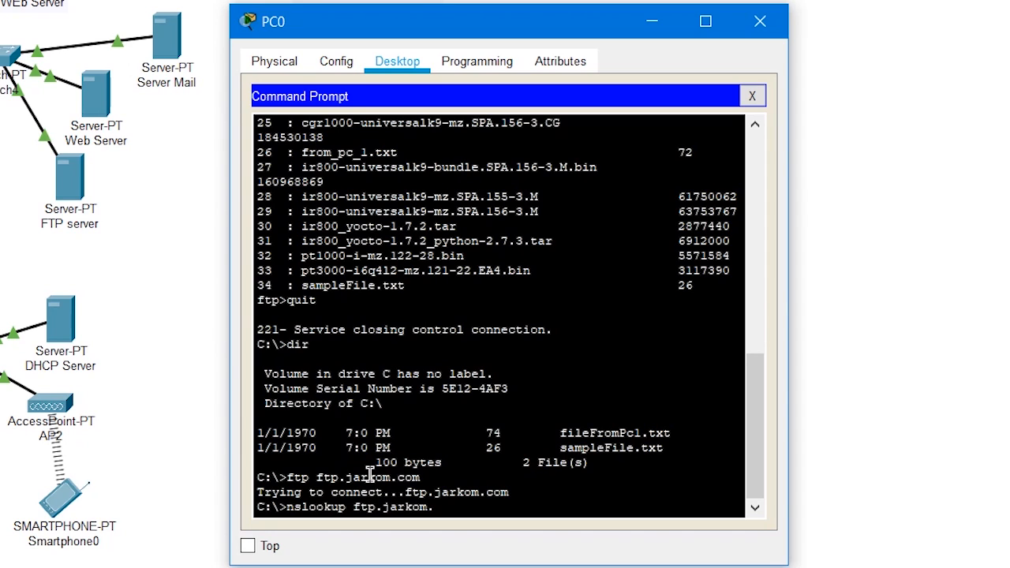
pyautogui.write('com')
pyautogui.press('Return')
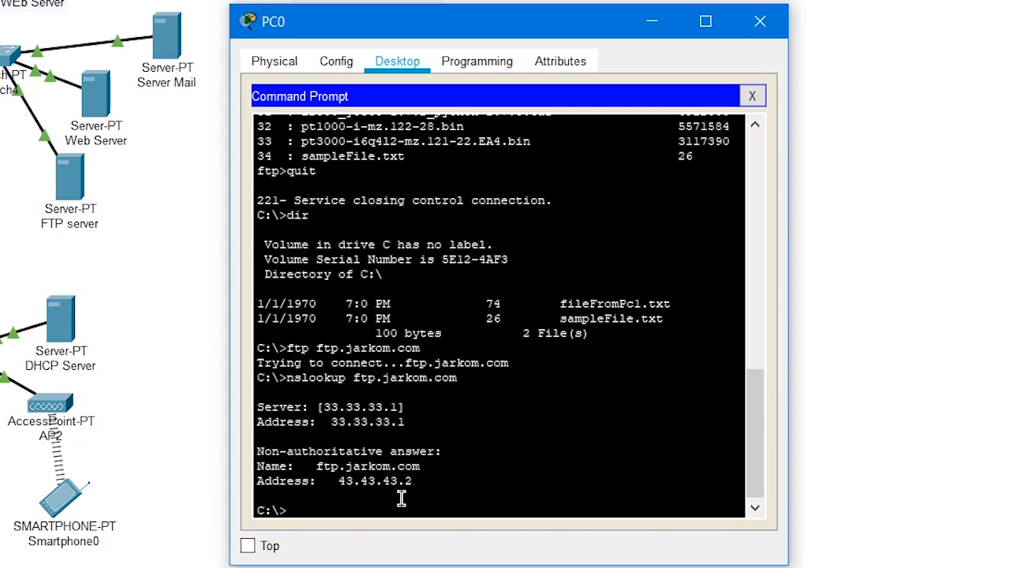
# Retry the FTP connection by domain name with ftp ftp.jarkom.com
pyautogui.write('ftp ftp.jarkom.com')
pyautogui.press('Return')
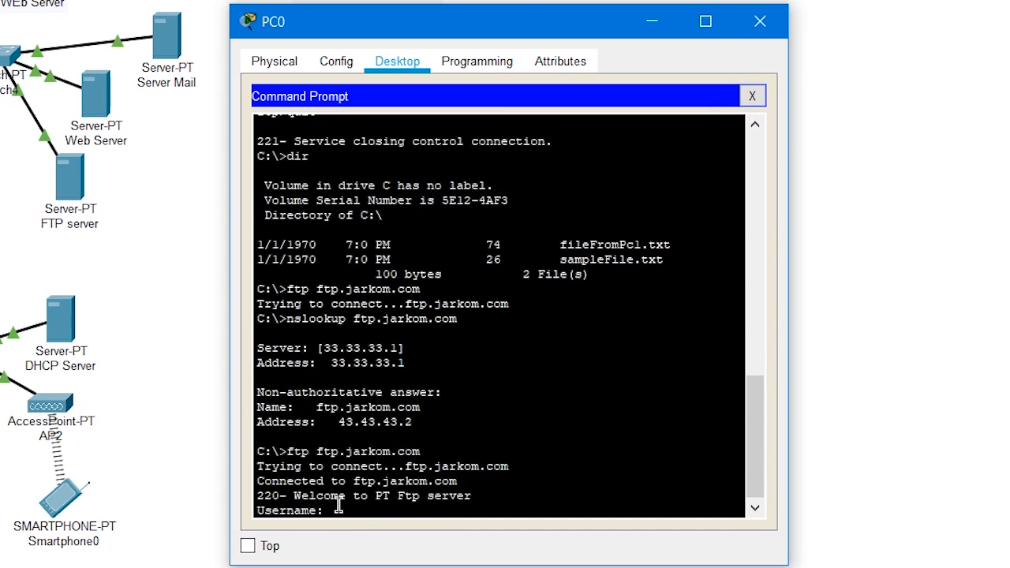
# Log in to the ftp.jarkom.com session with the FTP account's username and password
pyautogui.scroll(-1, 379, 477)
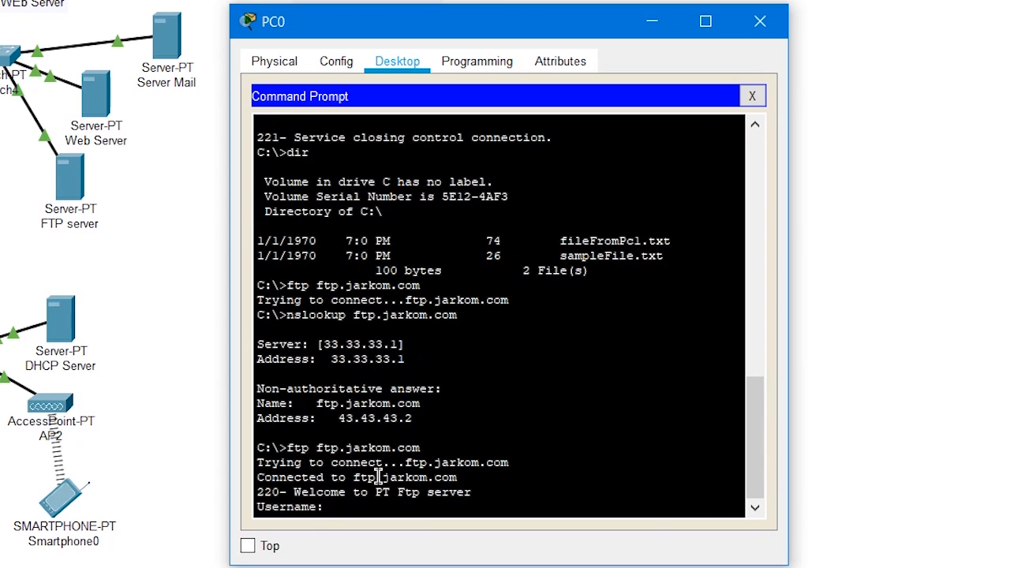
pyautogui.write('syaifudin')
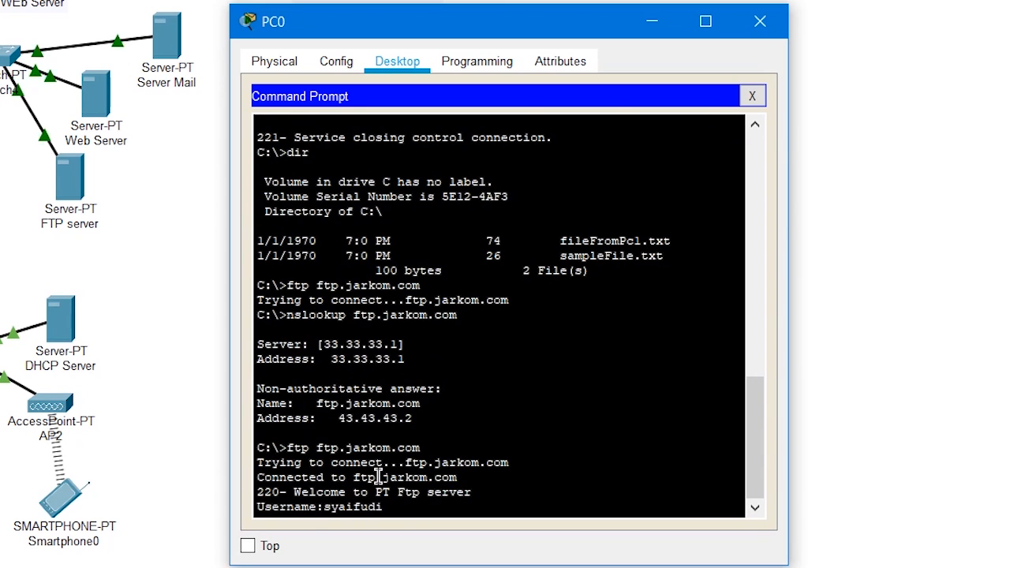
pyautogui.press('Return')
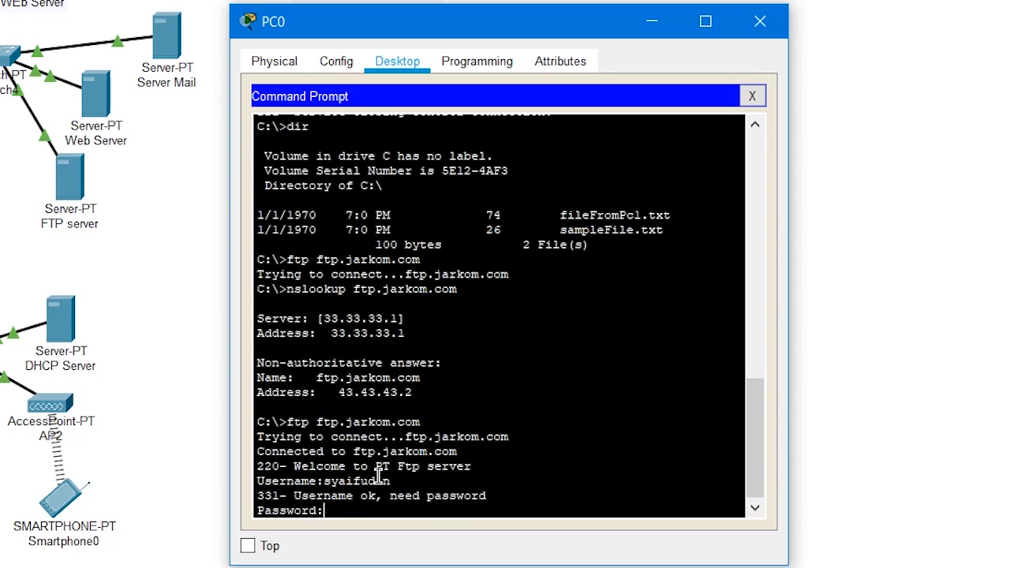
pyautogui.press('Return')
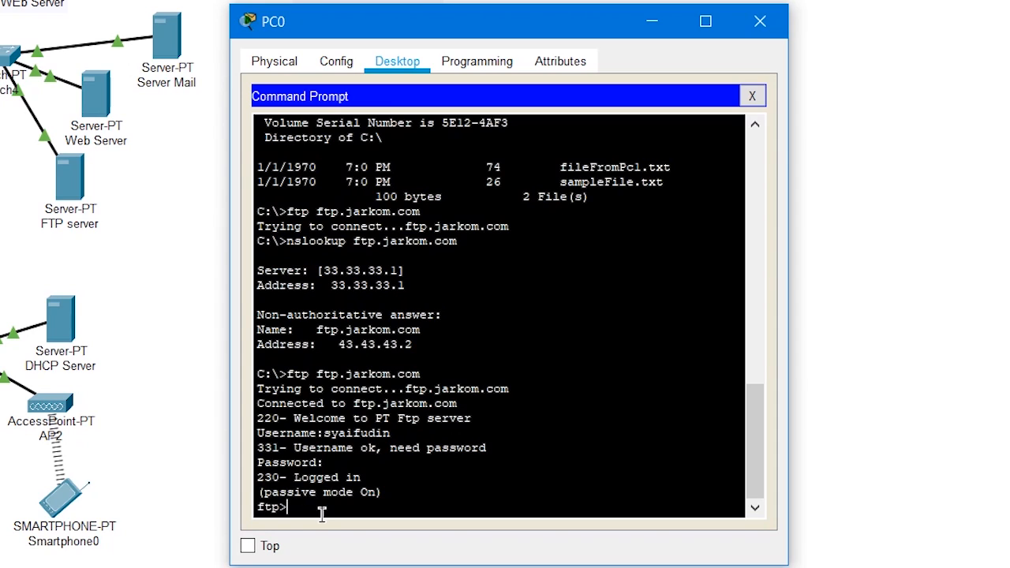
# Upload the saved text file to the FTP server with put fileFromPc1.txt and check the transfer message
pyautogui.write('put fi')
pyautogui.write('leFromPc1.txt')
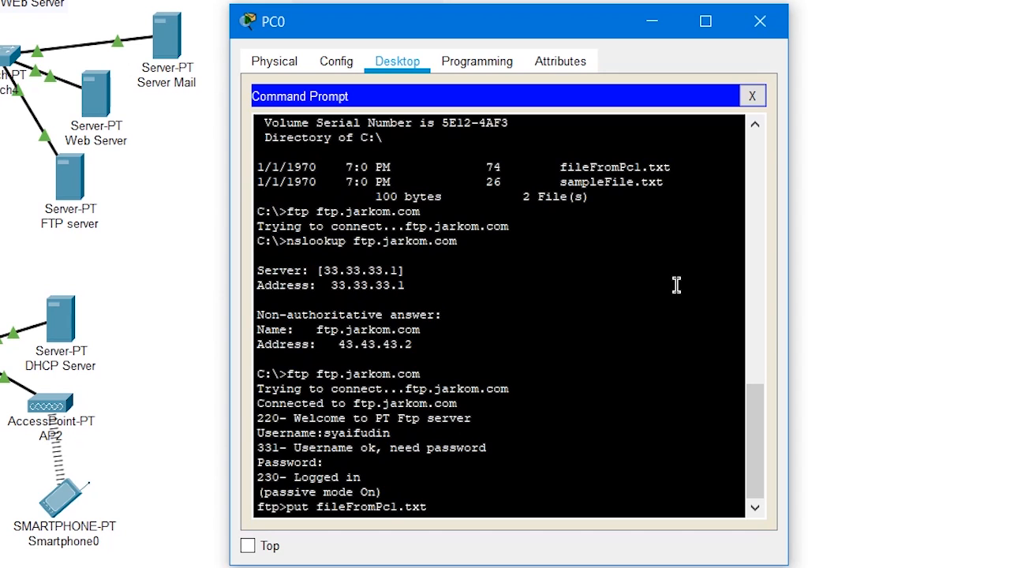
pyautogui.press('Return')
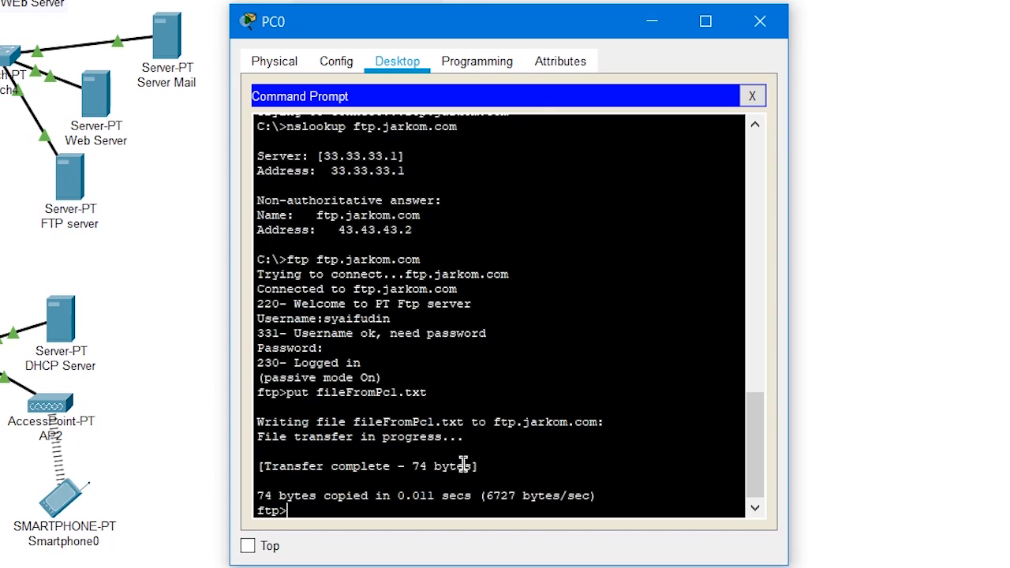
pyautogui.moveTo(481, 465); pyautogui.dragTo(254, 476)
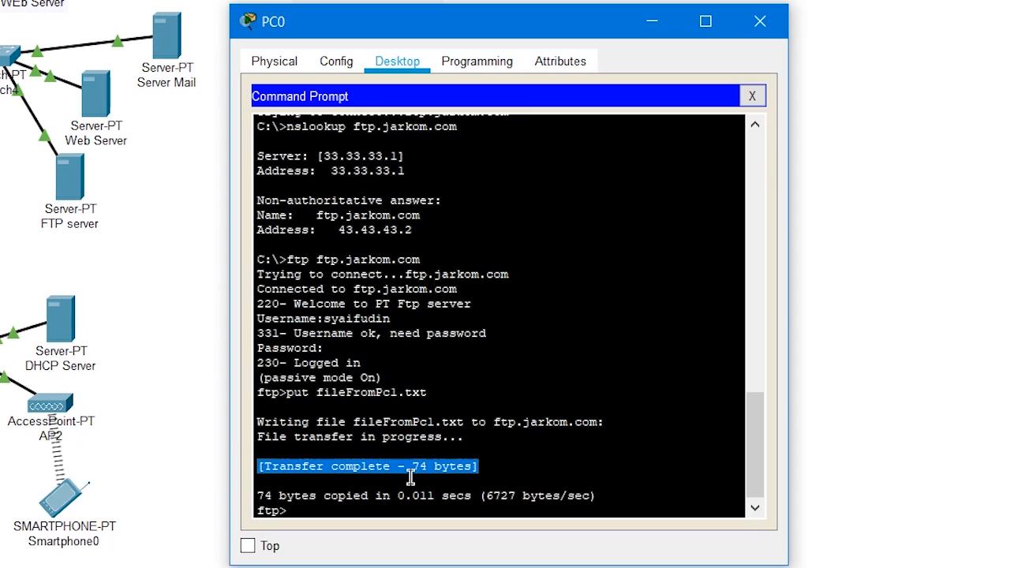
pyautogui.click(409, 476)
# List the FTP server's directory with dir and check it for fileFromPc1.txt
pyautogui.scroll(-1, 412, 475)
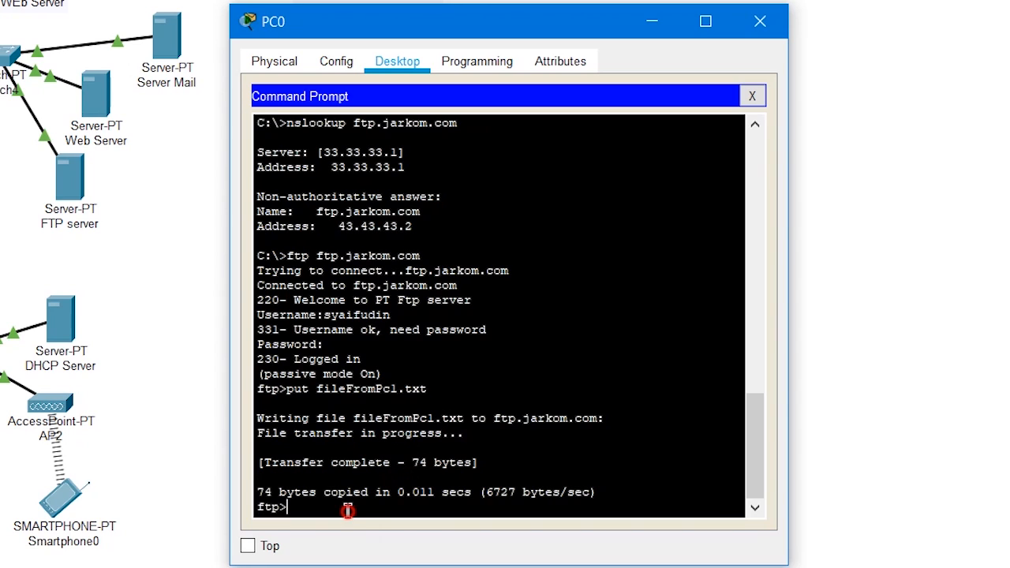
pyautogui.write('dir')
pyautogui.press('Return')
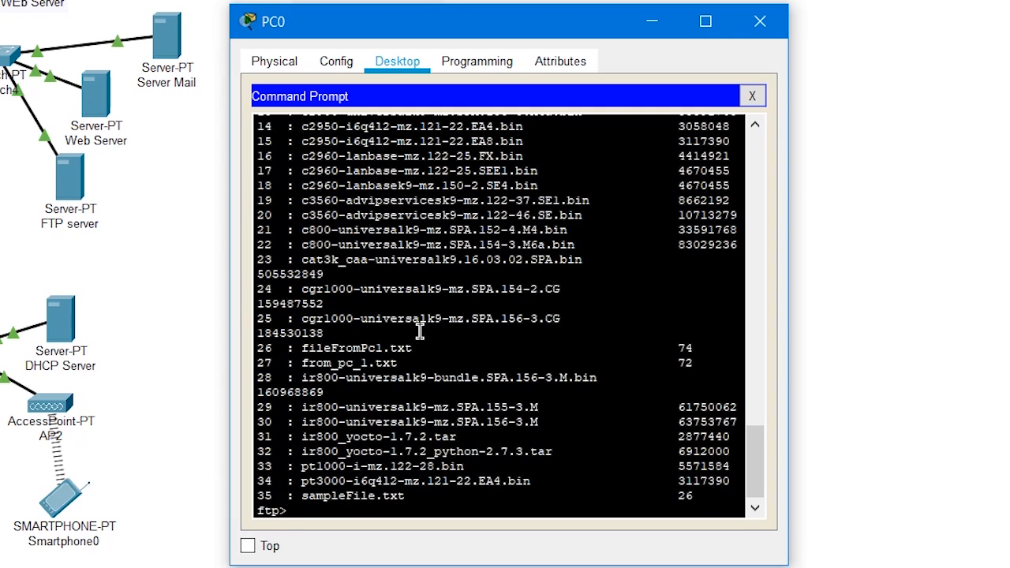
pyautogui.moveTo(302, 347); pyautogui.dragTo(423, 344)
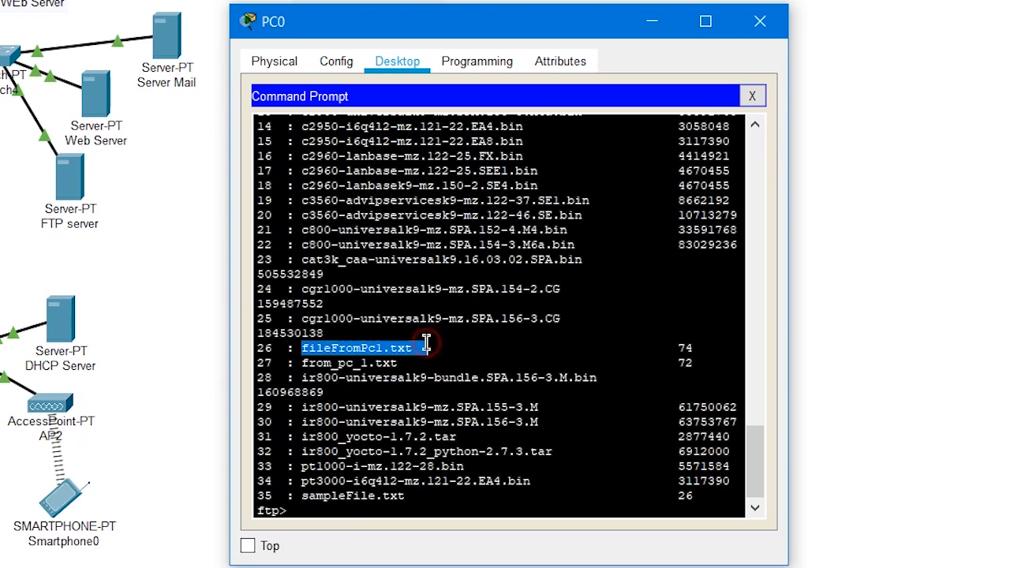
pyautogui.click(423, 344)
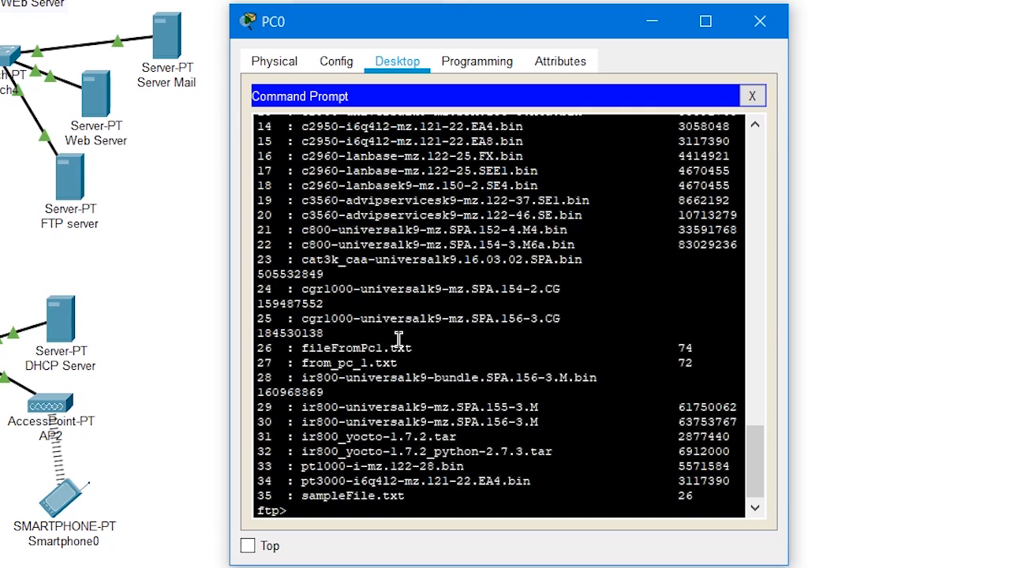
pyautogui.scroll(-1, 398, 339)
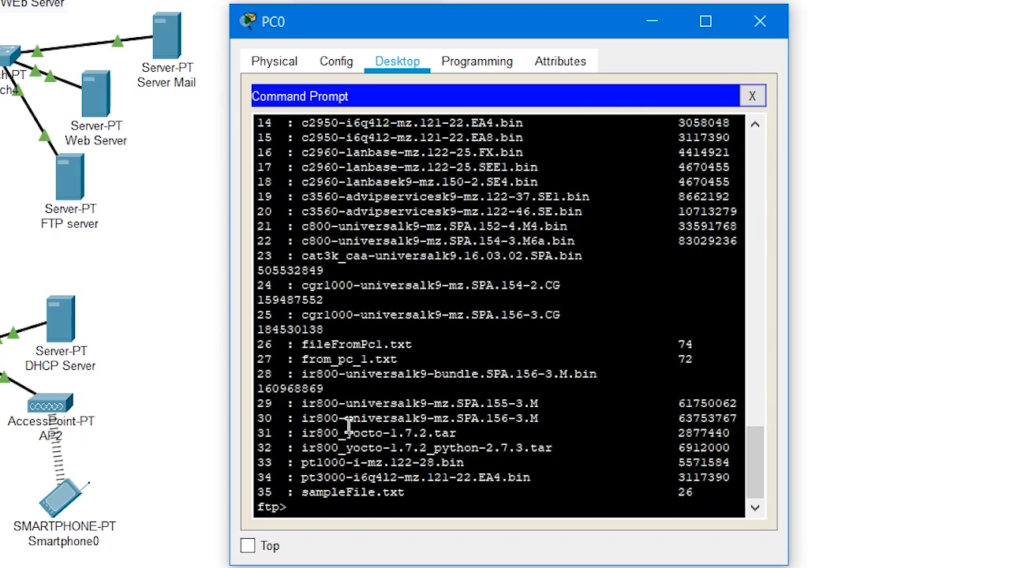
# Download from_pc_1.txt from the FTP server to PC0 with get from_pc_1.txt
pyautogui.click(310, 506)
pyautogui.write('get fileFromPc1.txt')
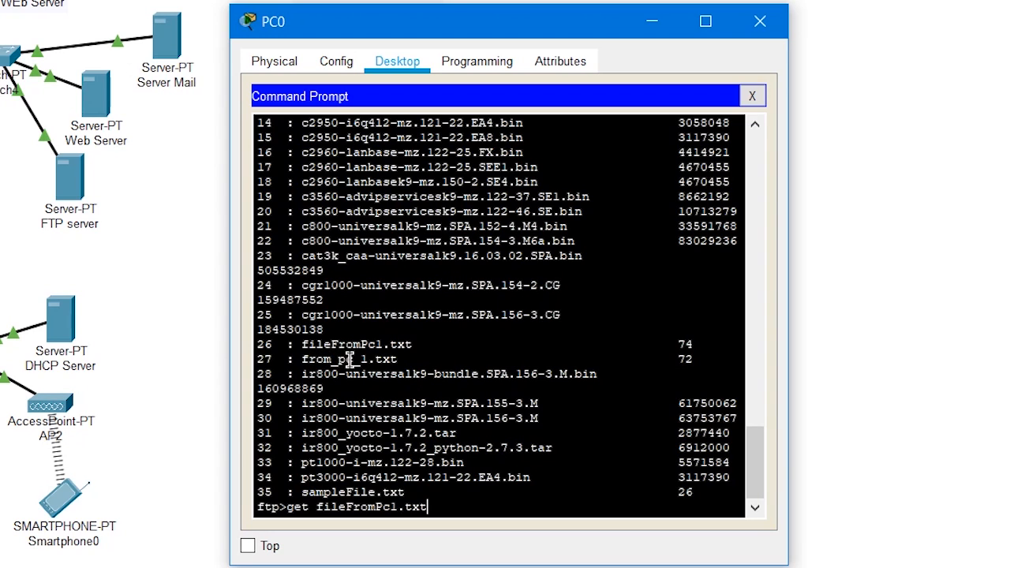
pyautogui.press('BackSpace')
pyautogui.press('BackSpace')
pyautogui.press('BackSpace')
pyautogui.press('BackSpace')
pyautogui.press('BackSpace')
pyautogui.press('BackSpace')
pyautogui.press('BackSpace')
pyautogui.press('BackSpace')
pyautogui.press('BackSpace')
pyautogui.press('BackSpace')
pyautogui.press('BackSpace')
pyautogui.press('BackSpace')
pyautogui.press('BackSpace')
pyautogui.press('BackSpace')
pyautogui.write('rom_pc')
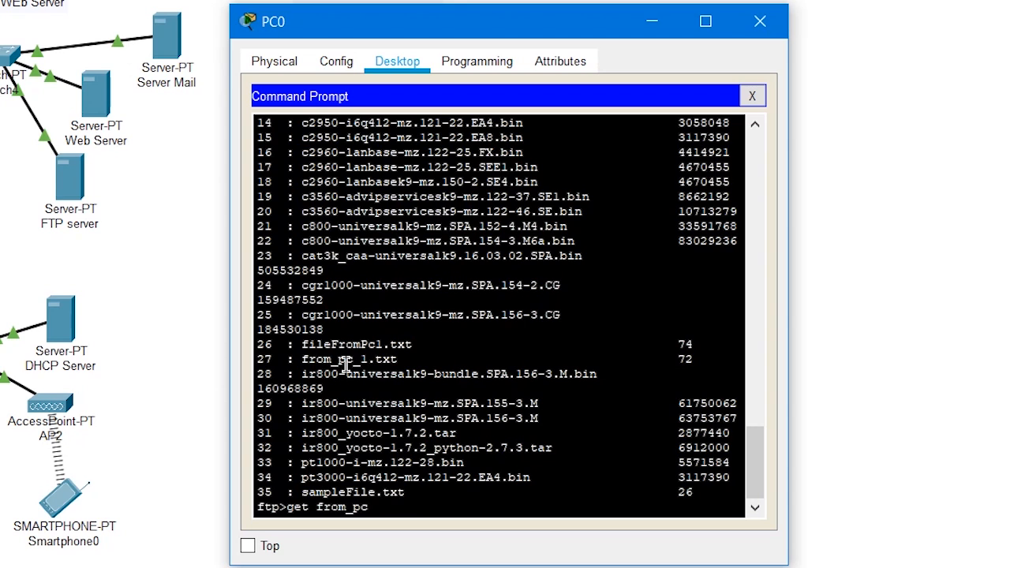
pyautogui.write('_1.txt')
pyautogui.press('Return')
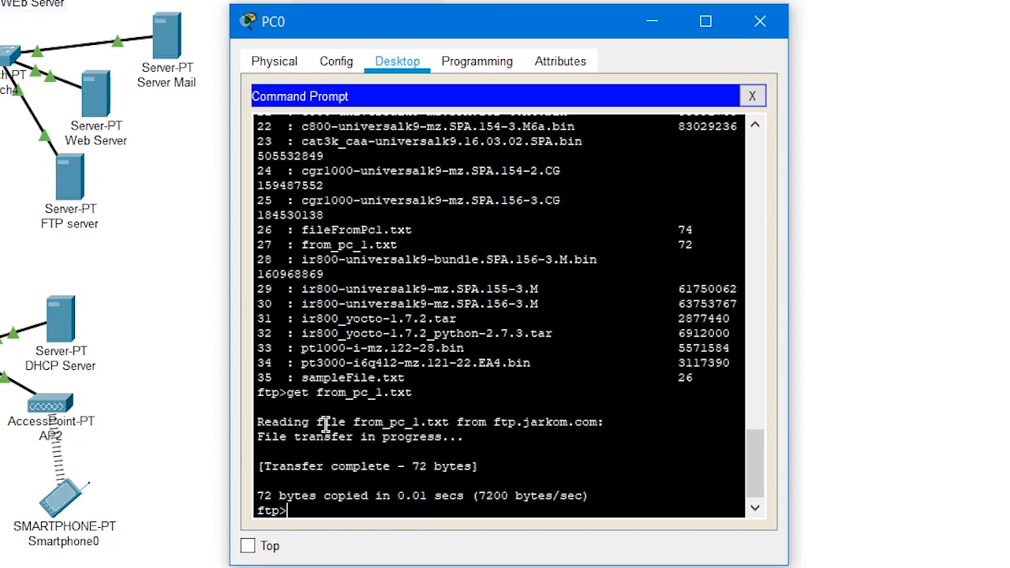
# End the FTP session with quit and list PC0's local directory with dir to check for from_pc_1.txt
pyautogui.write('quit')
pyautogui.press('Return')
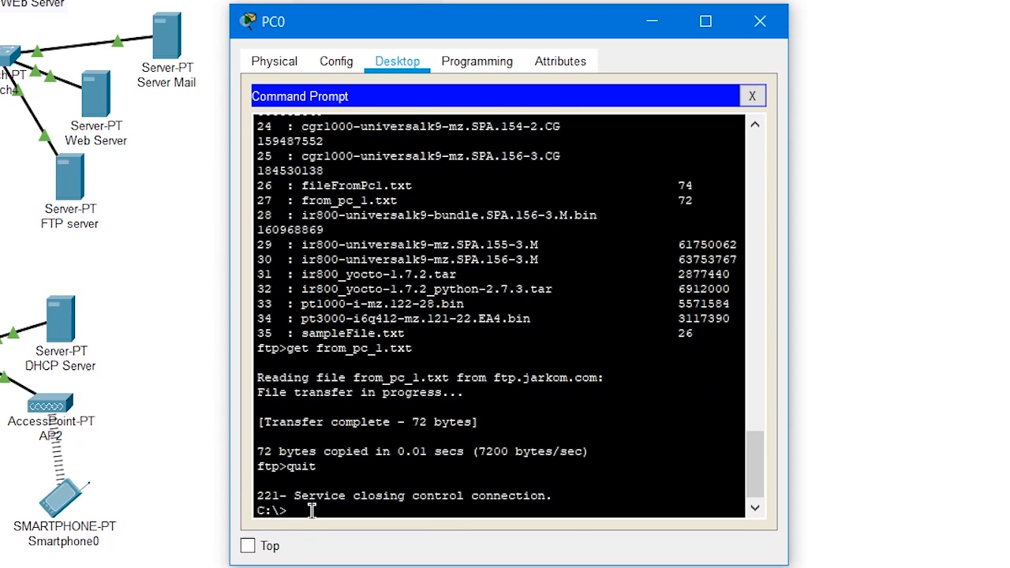
pyautogui.write('dir')
pyautogui.press('Return')
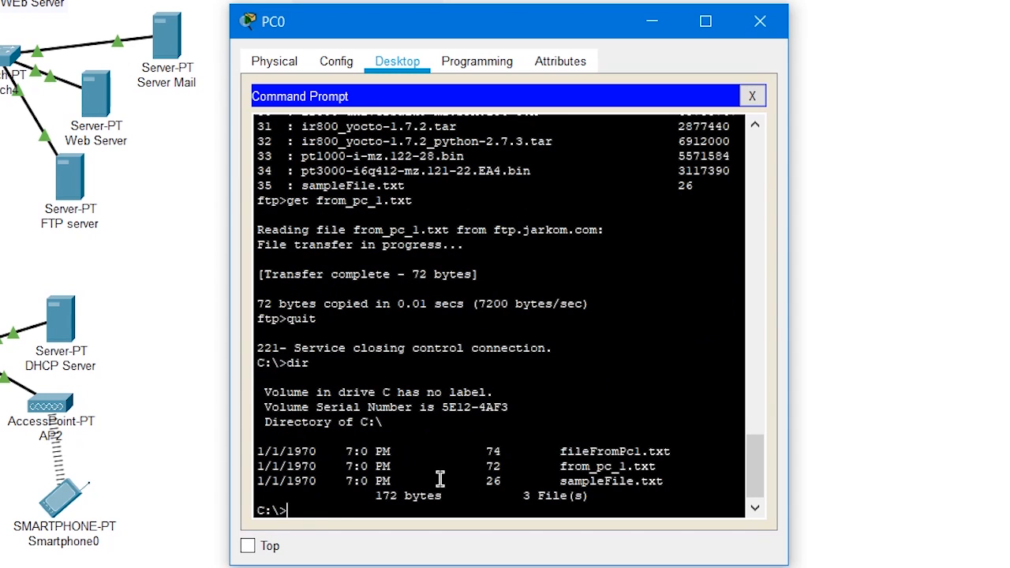
pyautogui.click(560, 471)
pyautogui.moveTo(560, 471); pyautogui.dragTo(672, 466)
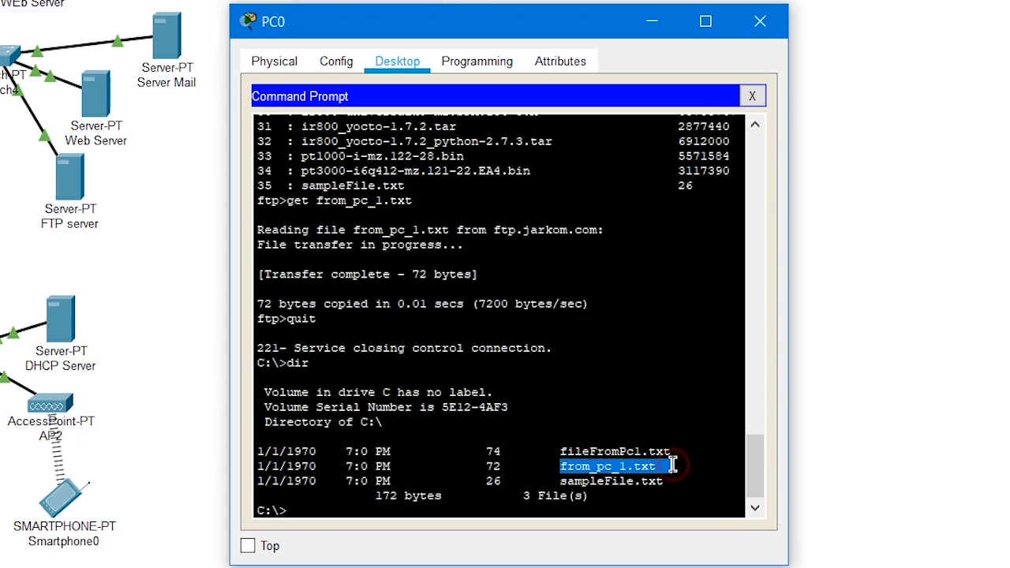
pyautogui.click(673, 467)
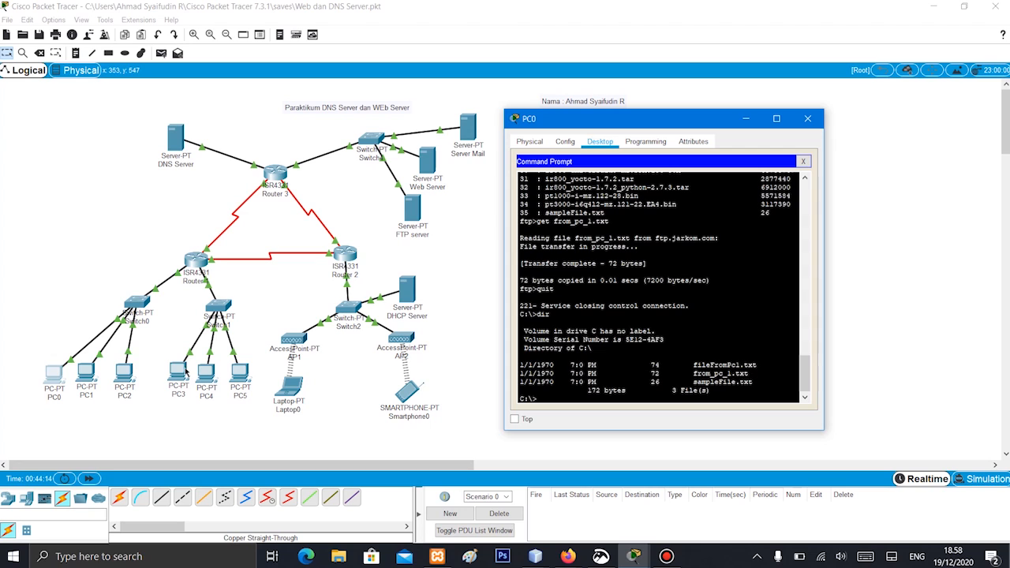
# Close PC0, open PC3's command prompt and list its local directory with dir
pyautogui.click(808, 119)
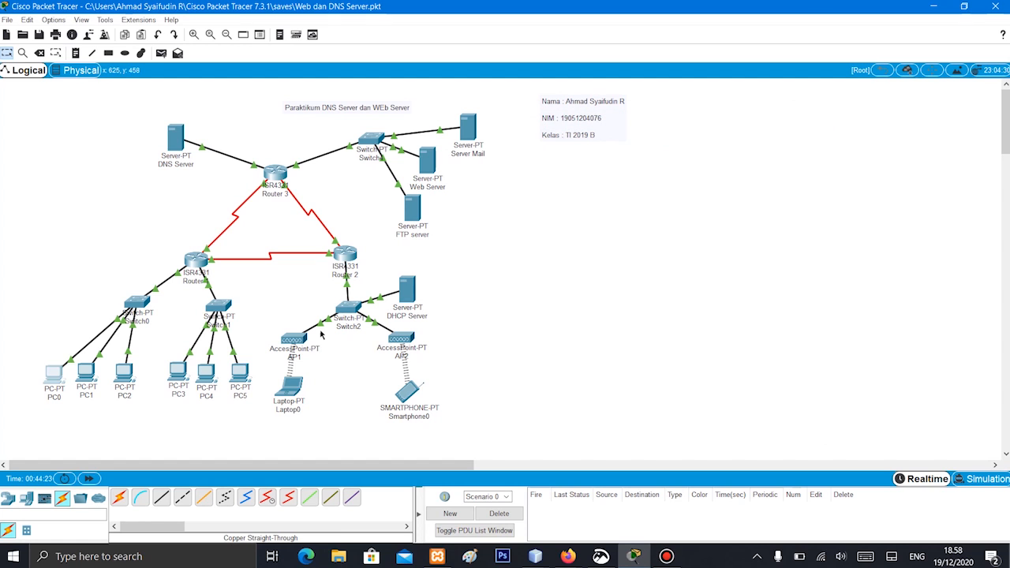
pyautogui.click(174, 383)
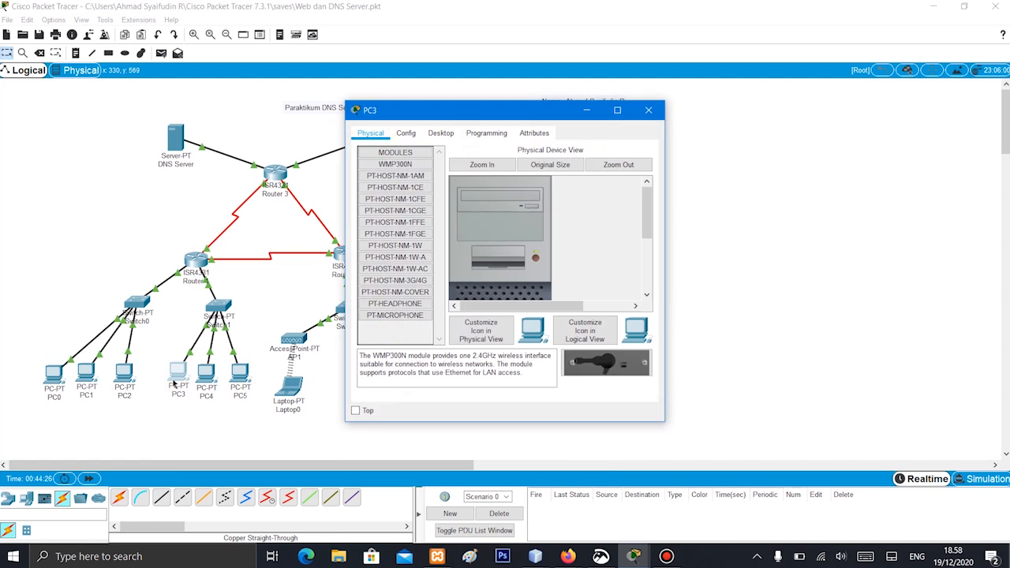
pyautogui.click(442, 134)
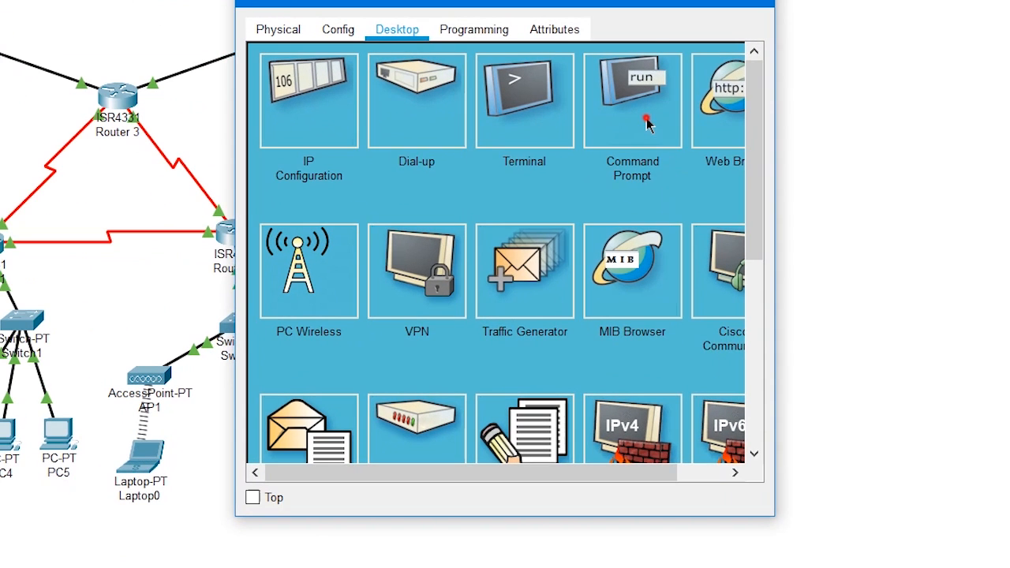
pyautogui.click(586, 184)
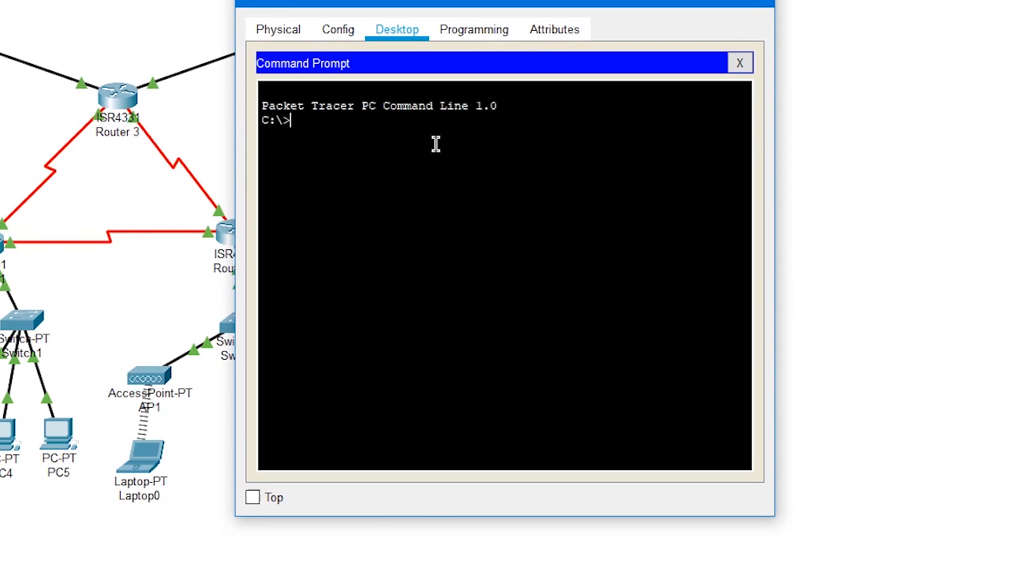
pyautogui.write('dir')
pyautogui.press('Return')
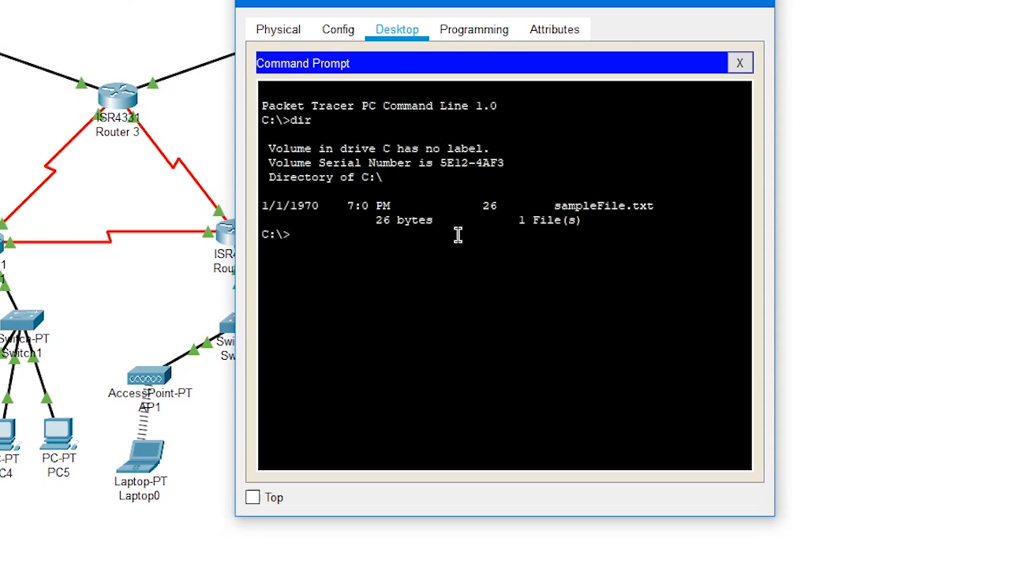
# Write a text in PC3's text editor with the lines "hellooo", "ini file darii pc 4" and a row of dots
pyautogui.click(740, 64)
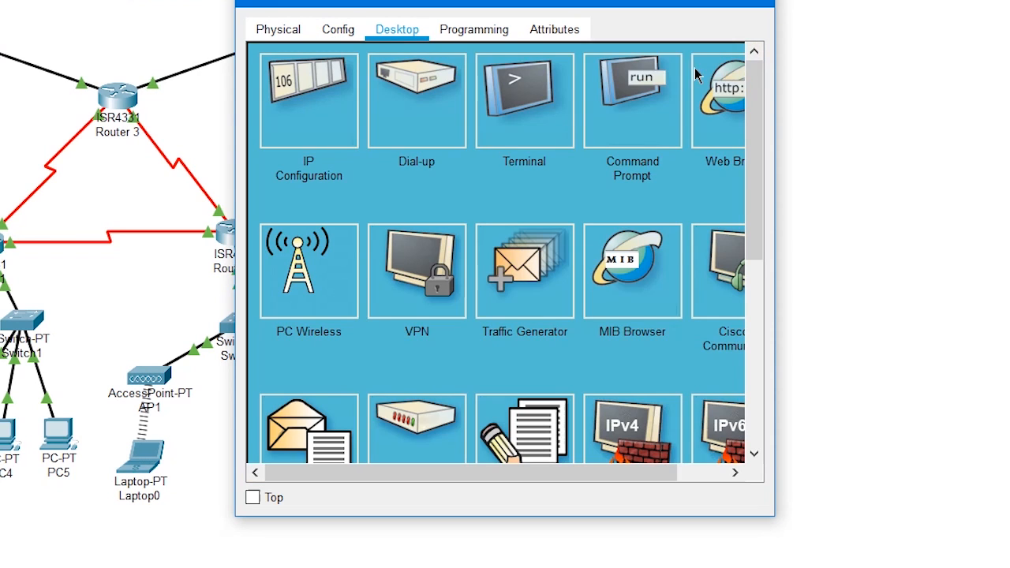
pyautogui.click(505, 414)
pyautogui.click(406, 221)
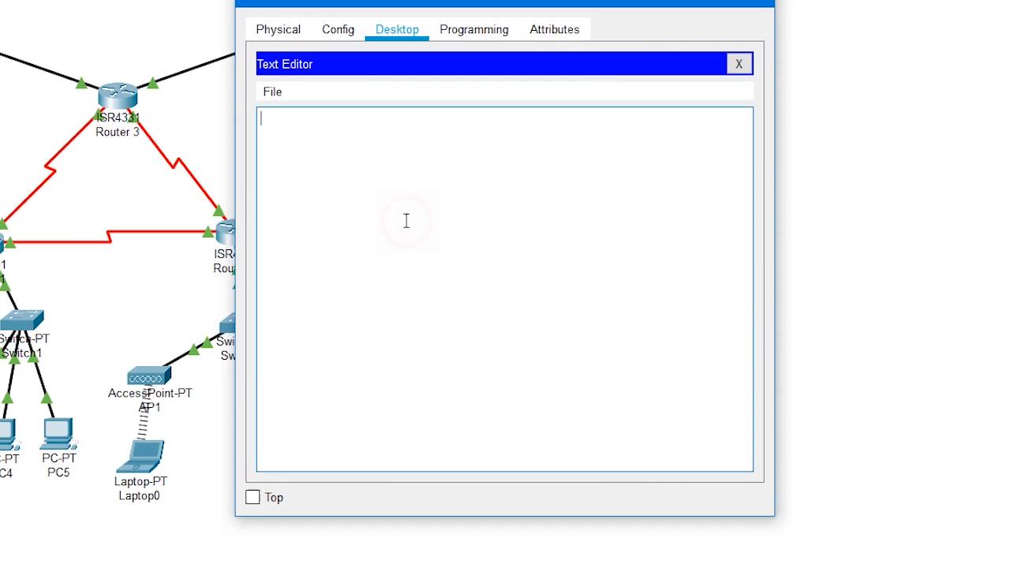
pyautogui.write('hellooo')
pyautogui.press('Return')
pyautogui.write('sl')
pyautogui.press('BackSpace')
pyautogui.press('BackSpace')
pyautogui.write('ini file darii pc 4')
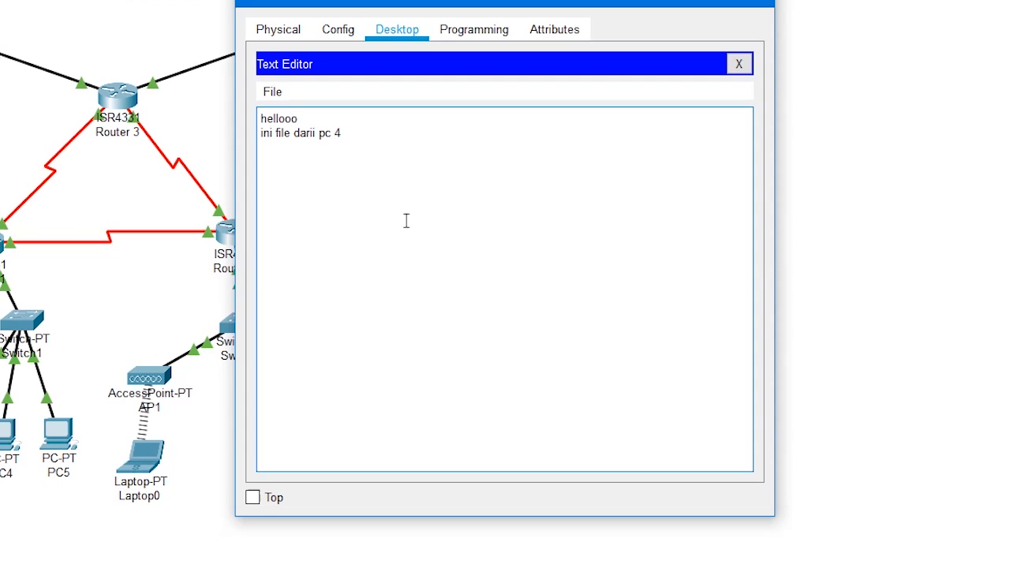
pyautogui.write('.........')
# Save the text on PC3 as filefromPc2.txt
pyautogui.hotkey('ctrl', 's')
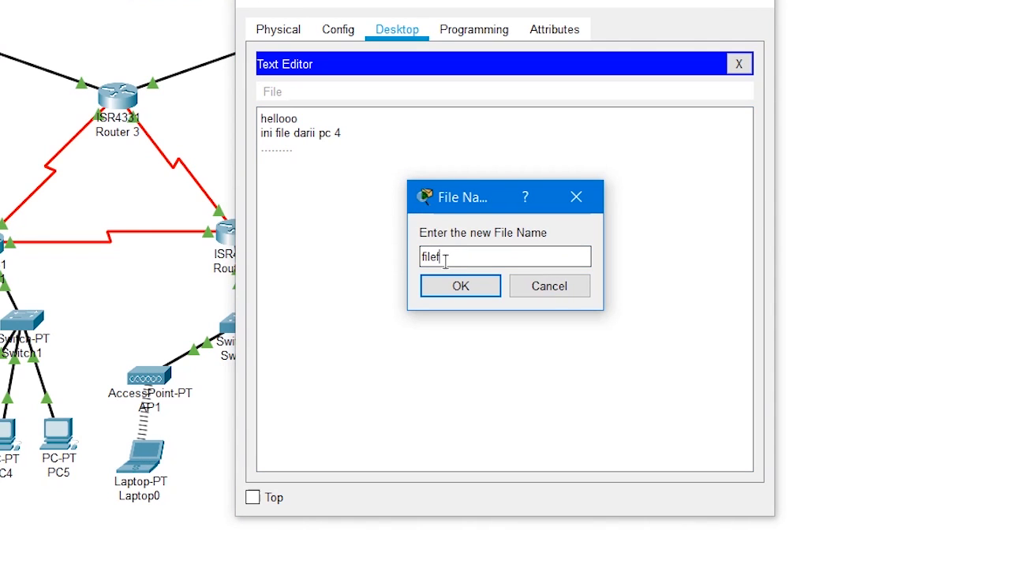
pyautogui.write('rmmPc2.txt')
pyautogui.press('Return')
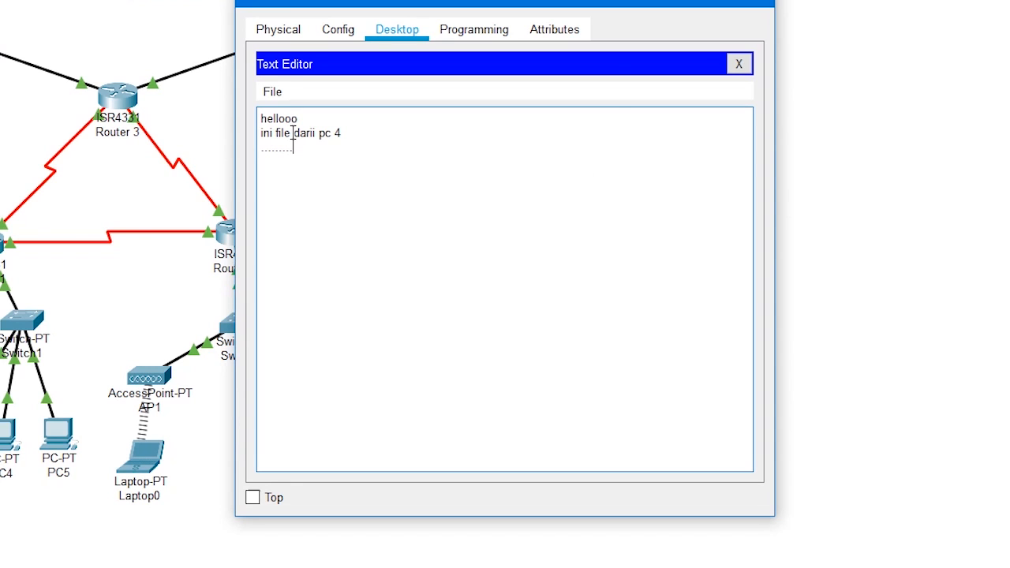
# Check PC3's saved files in the text editor's file selection and with dir in the command prompt
pyautogui.hotkey('ctrl', 'o')
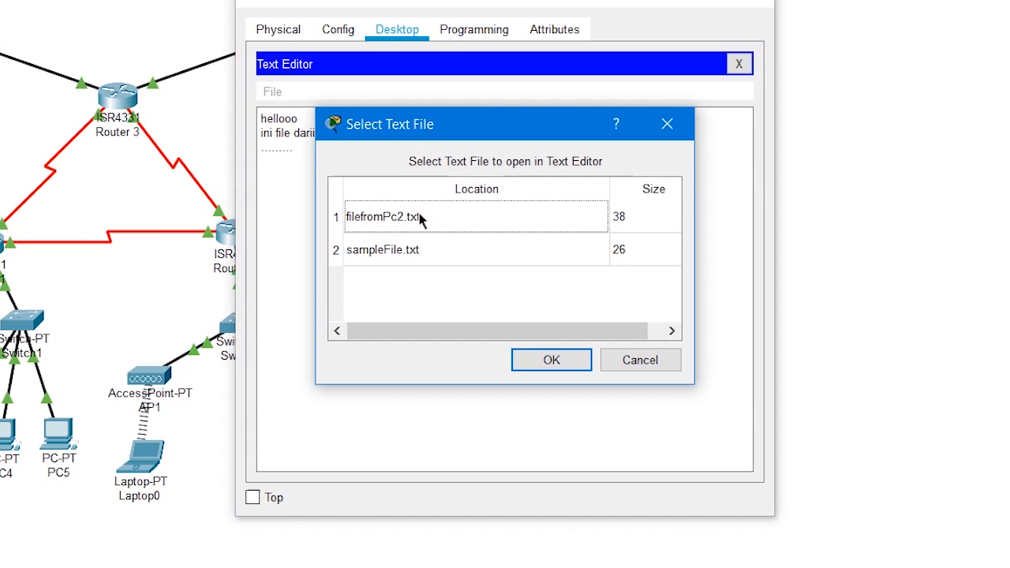
pyautogui.click(640, 360)
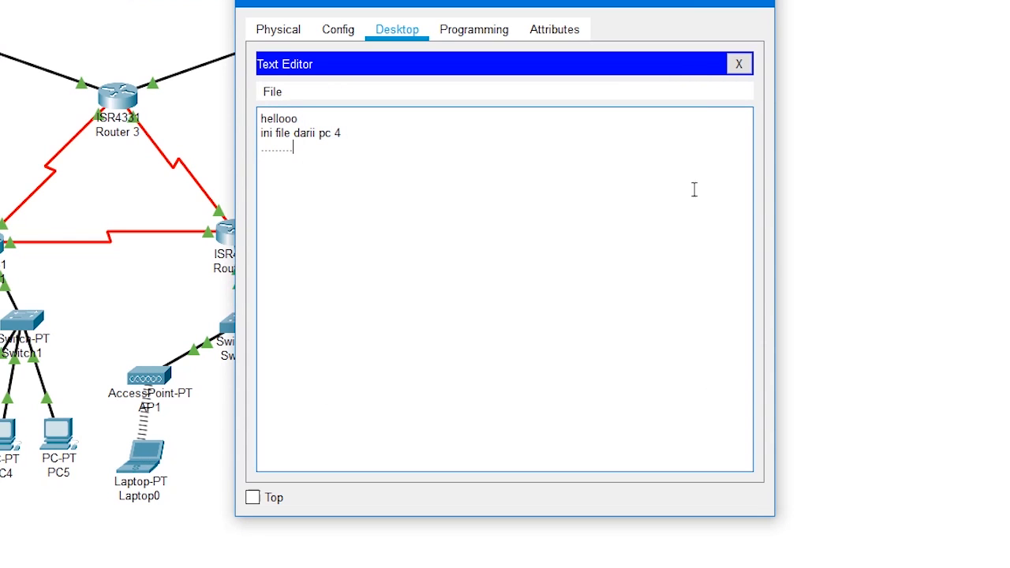
pyautogui.click(739, 64)
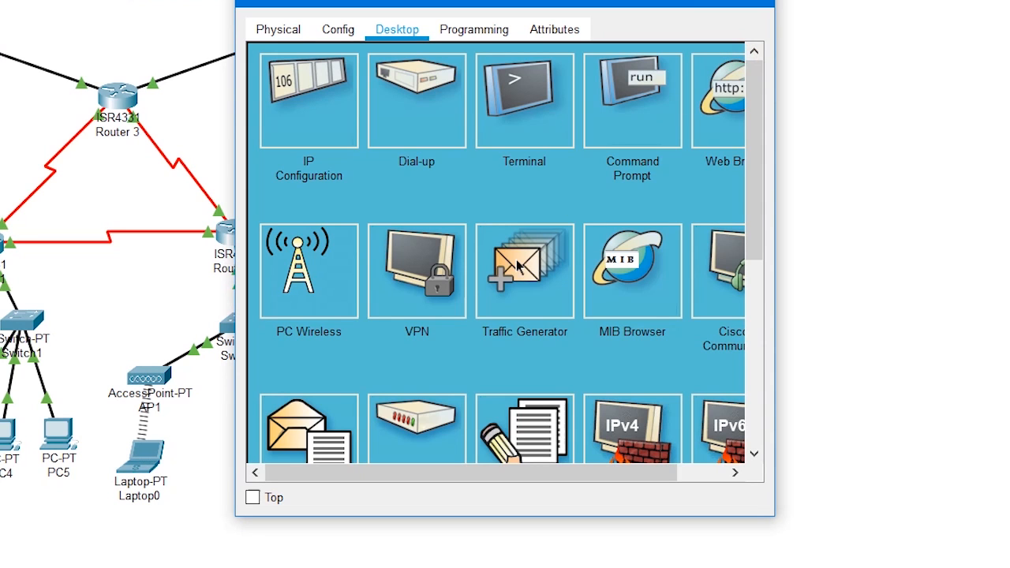
pyautogui.click(657, 106)
pyautogui.write('dir')
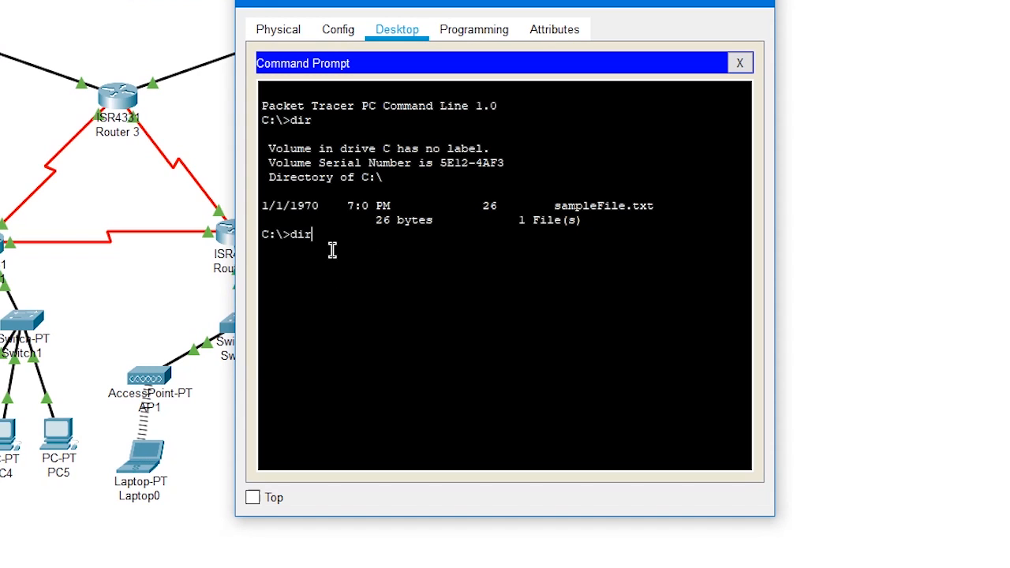
pyautogui.press('Return')
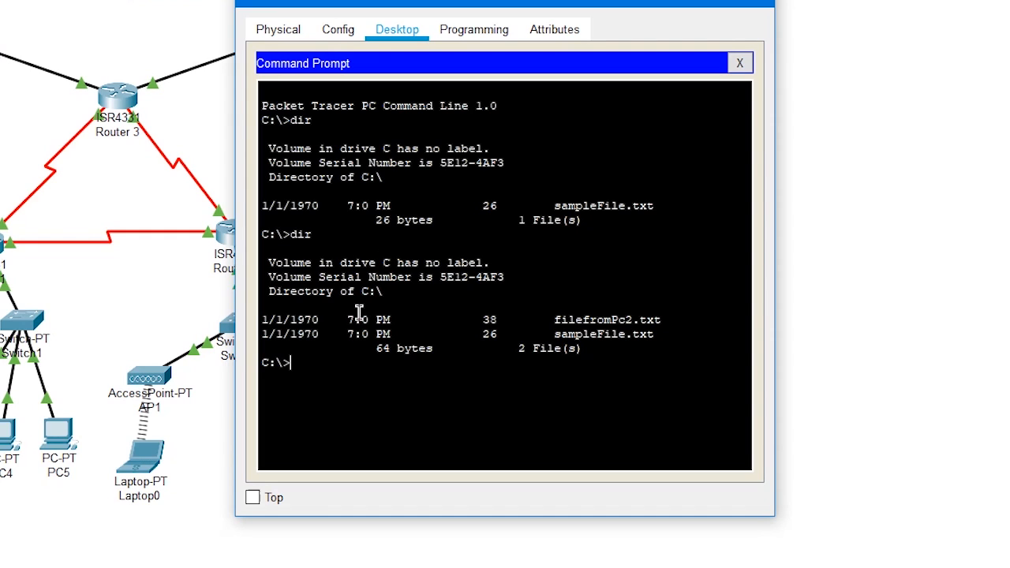
# Connect from PC3 with ftp ftp.jarkom.com and log in with the FTP account's username and password
pyautogui.moveTo(491, 2); pyautogui.dragTo(760, 11)
pyautogui.write('ft')
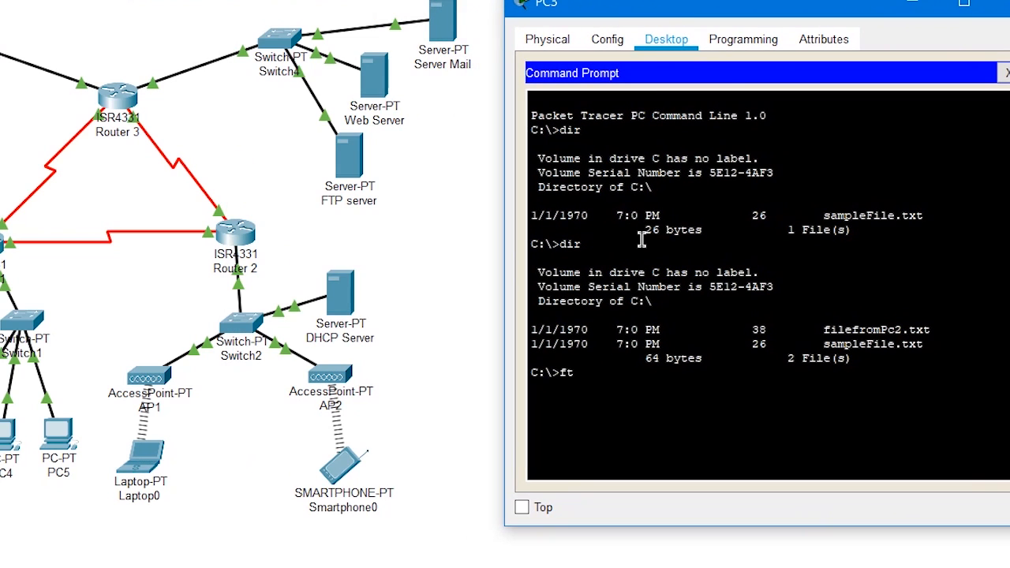
pyautogui.write('p ftp.jarkom.com')
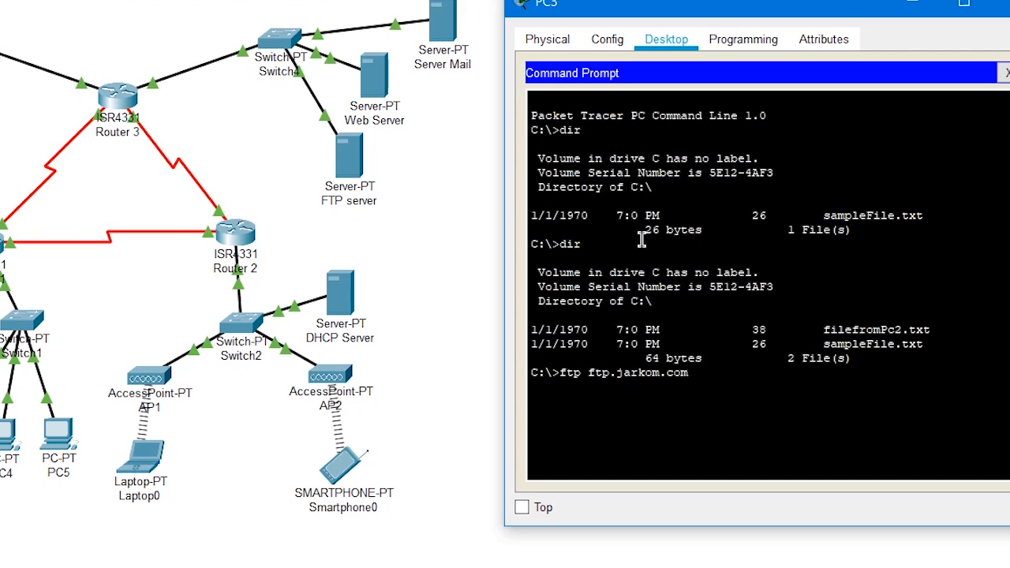
pyautogui.press('Return')
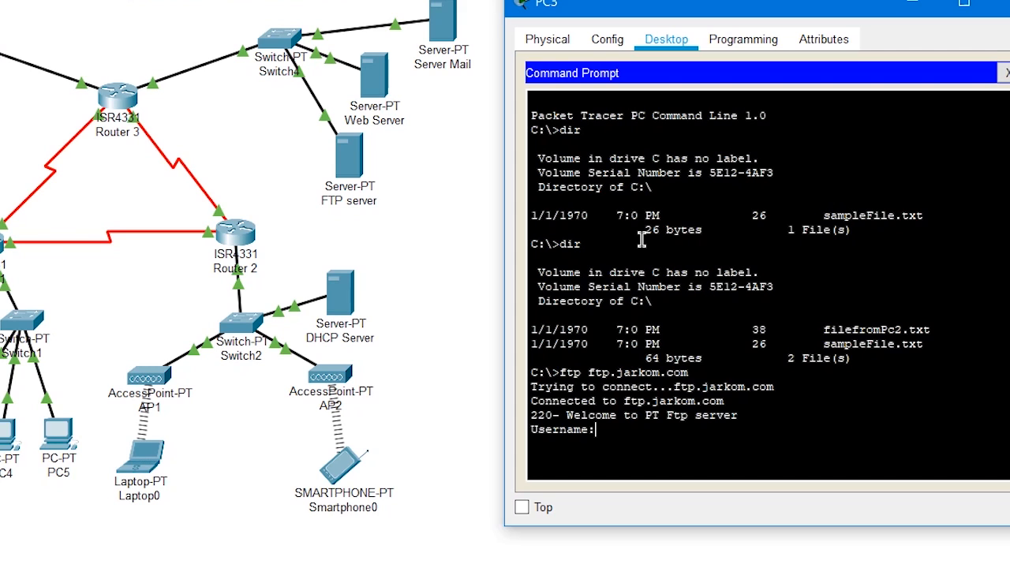
pyautogui.write('syaifudin')
pyautogui.press('Return')
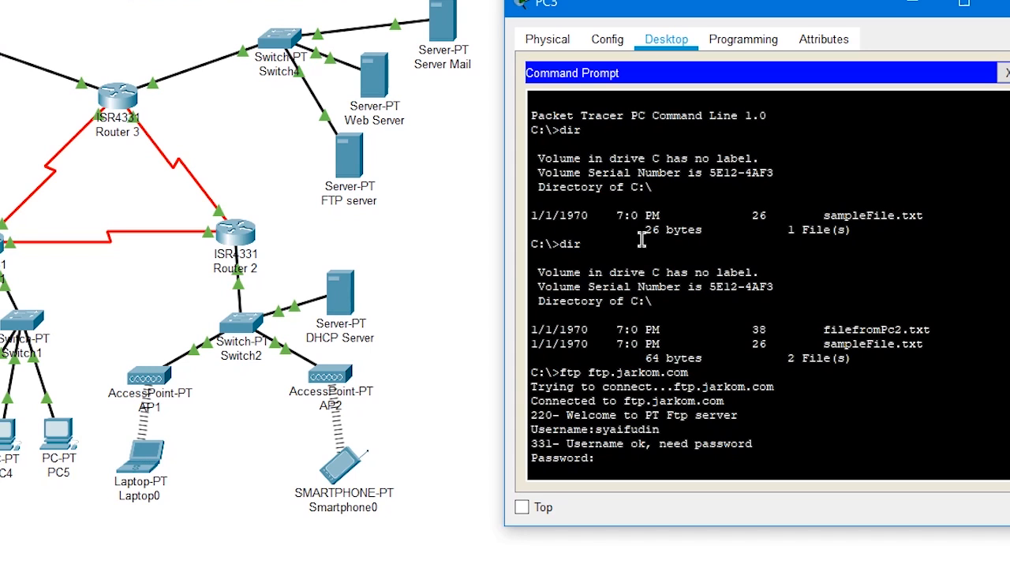
pyautogui.press('Return')
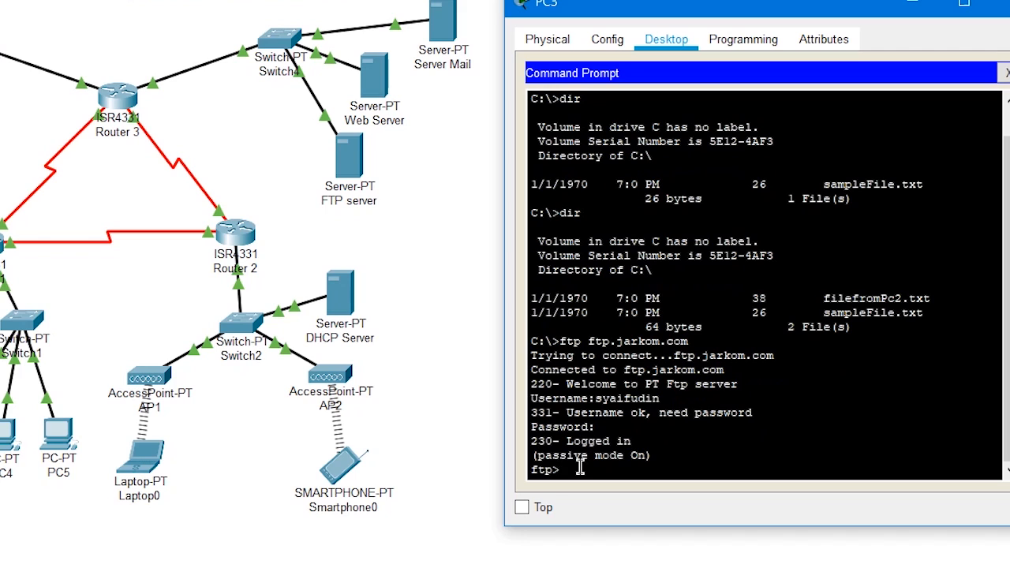
# Upload the file with put filefromPc2.txt and list the FTP server's directory with dir
pyautogui.write('ut filefromPc2.txt')
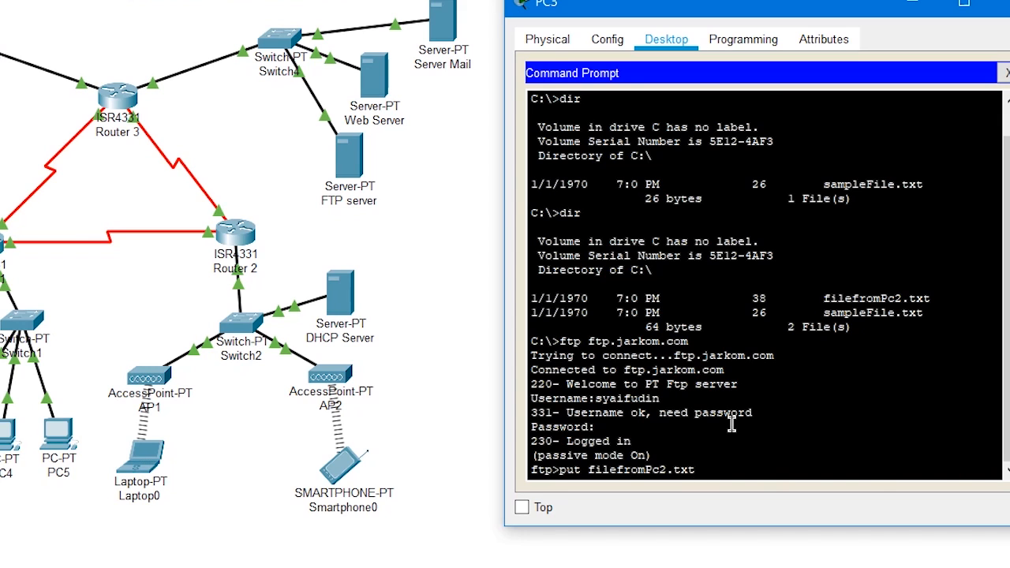
pyautogui.press('Return')
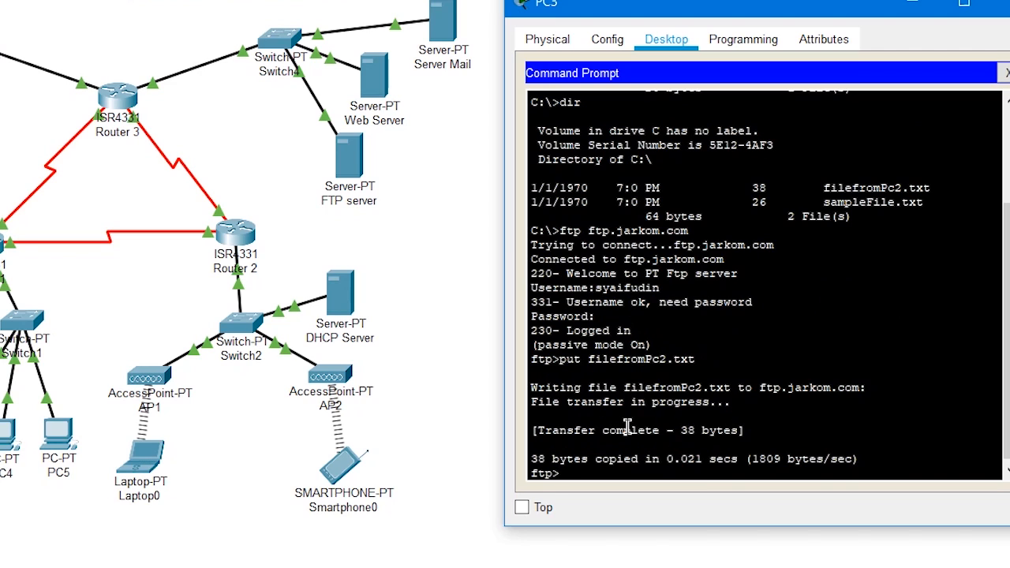
pyautogui.write('dir')
pyautogui.press('Return')
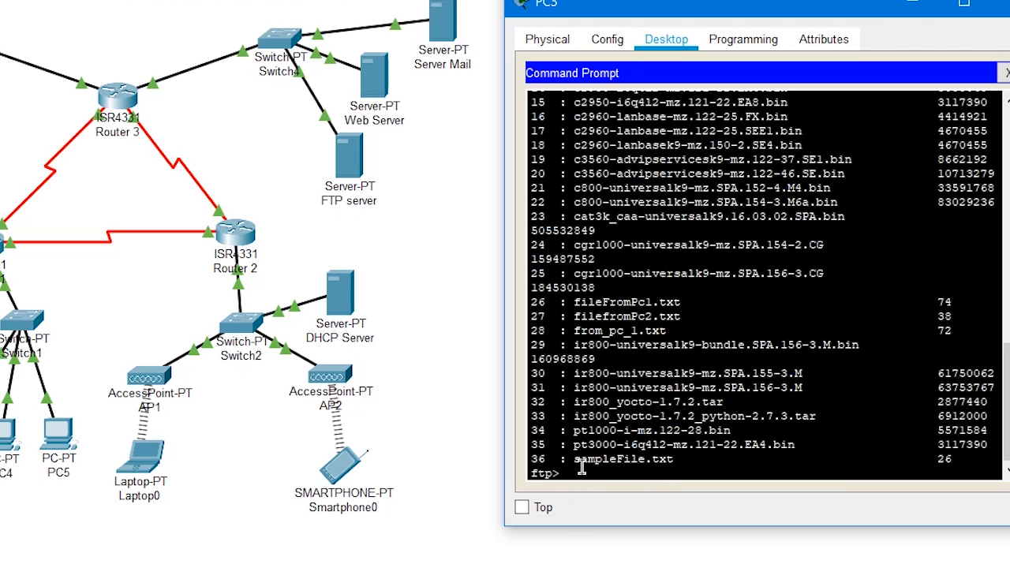
# Download the first PC's file to PC3 with get fileFromPc1.txt and end the FTP session with quit
pyautogui.write('get fileFro')
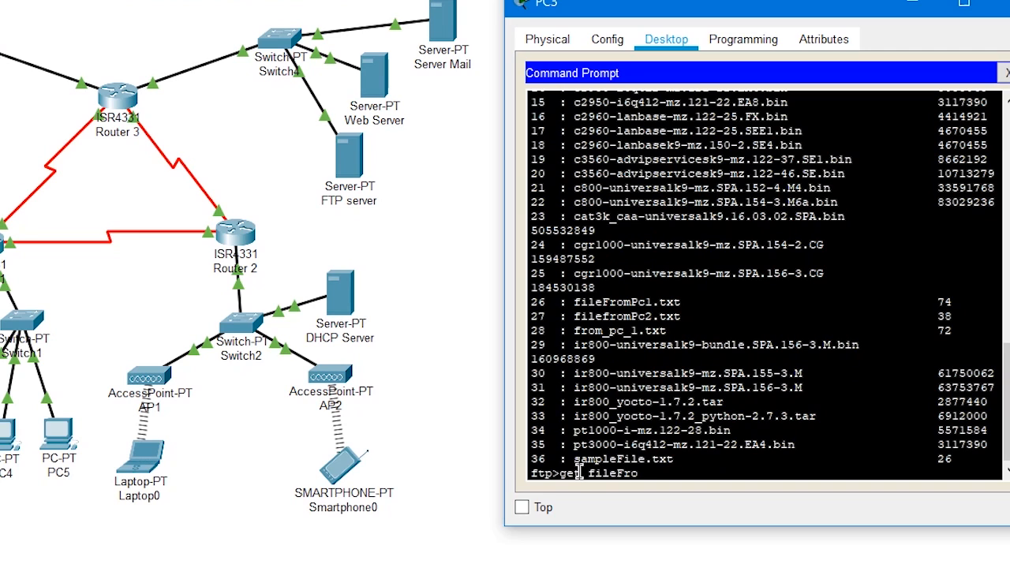
pyautogui.write('mPc1.txt')
pyautogui.press('Return')
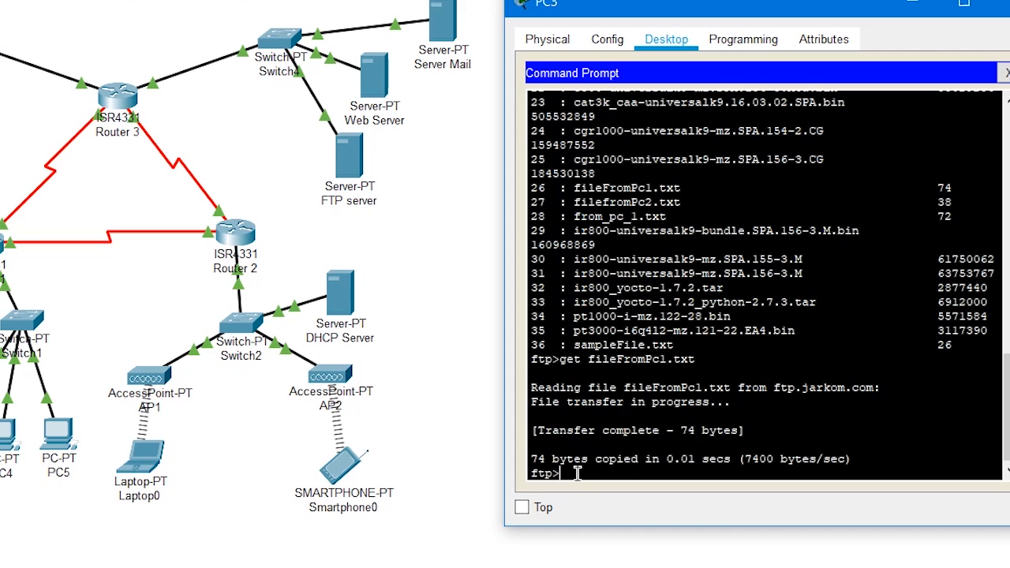
pyautogui.write('quit')
pyautogui.press('Return')
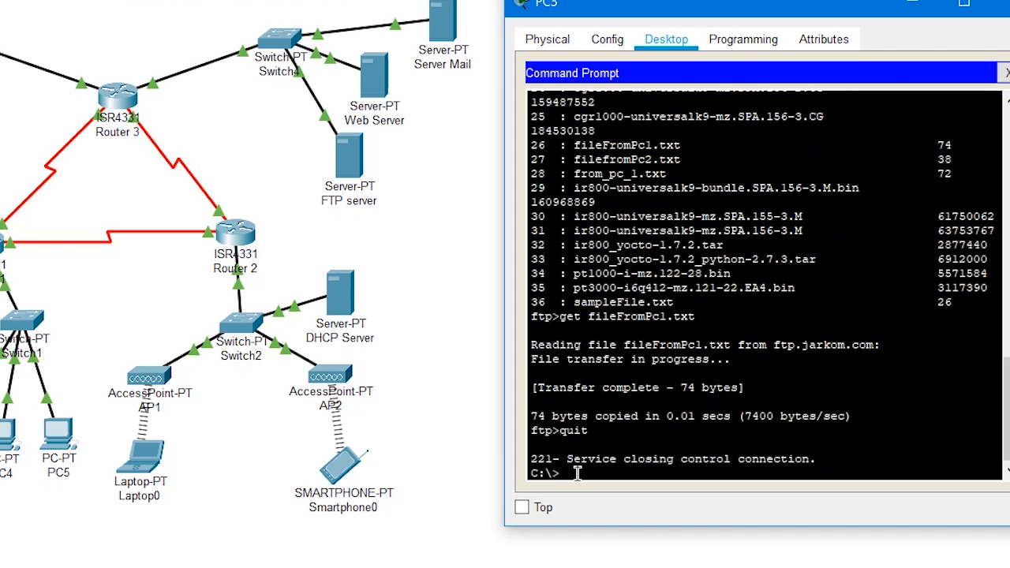
# Open the downloaded fileFromPc1.txt in PC3's text editor, read its contents and close PC3
pyautogui.click(1004, 73)
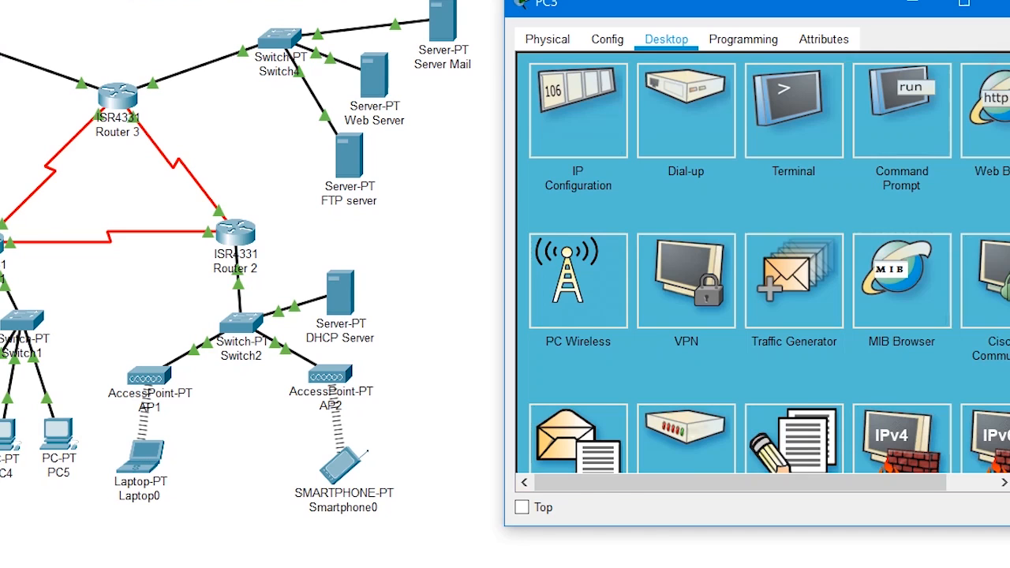
pyautogui.click(805, 447)
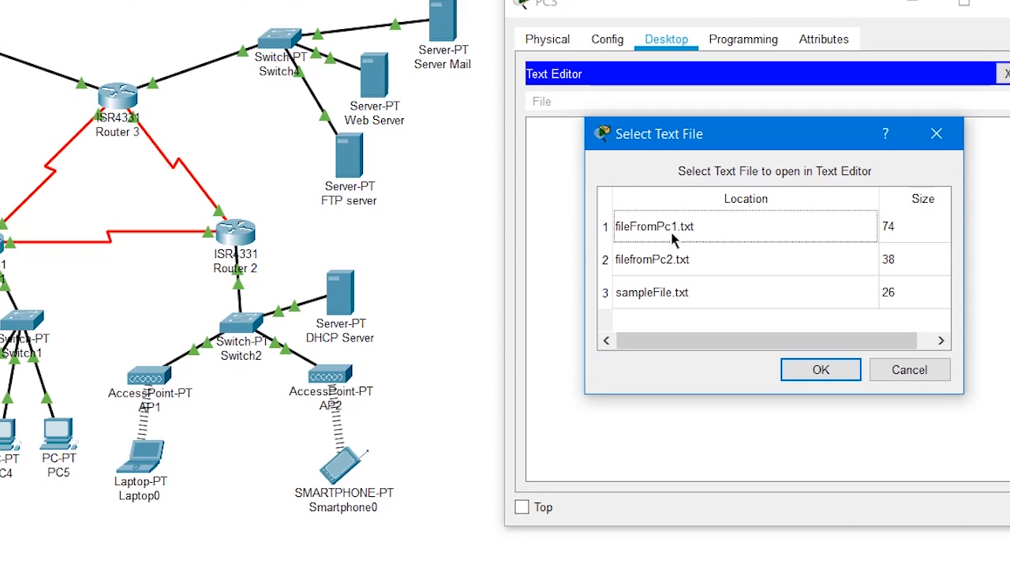
pyautogui.click(724, 234)
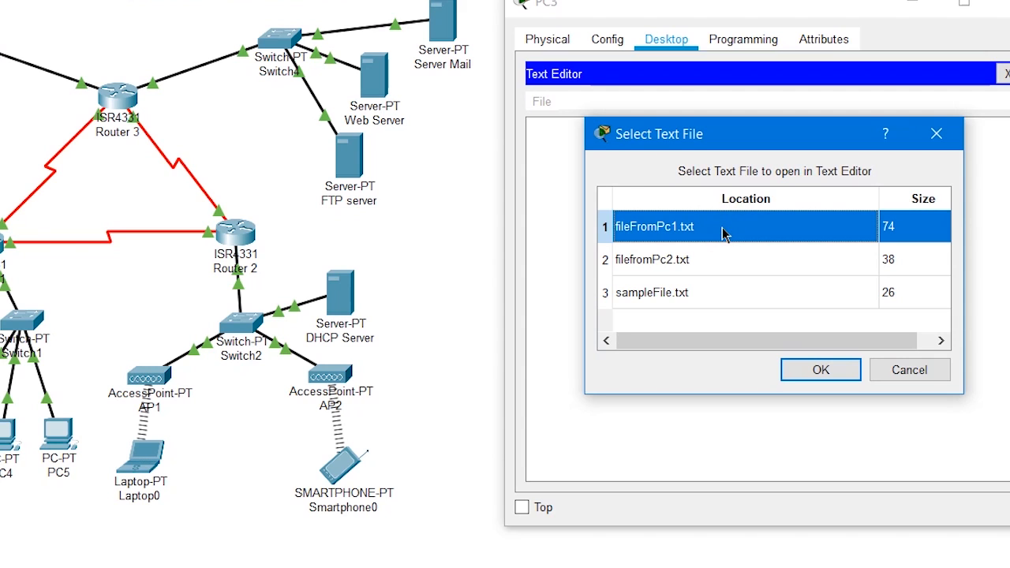
pyautogui.click(811, 369)
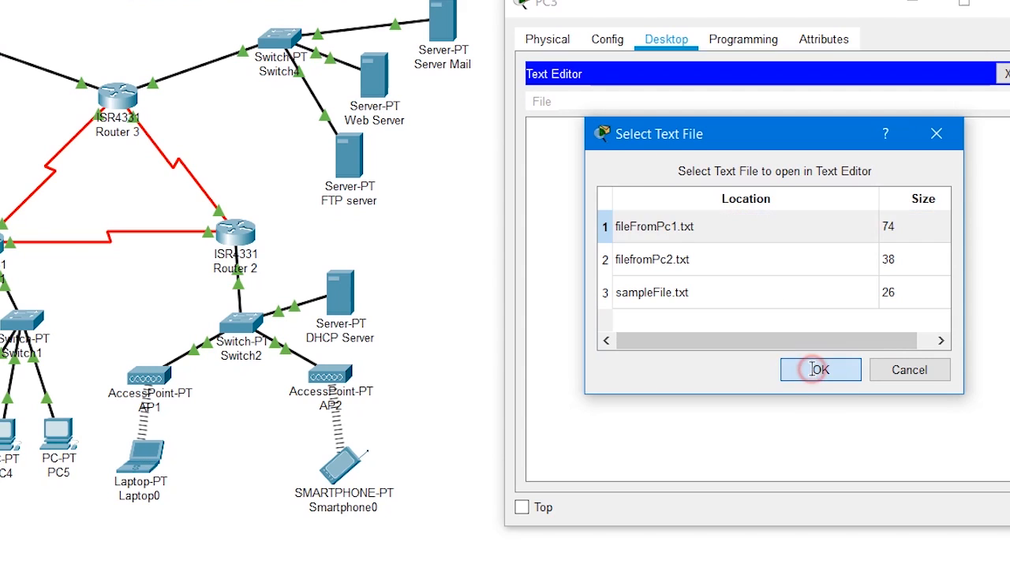
pyautogui.moveTo(710, 165); pyautogui.dragTo(477, 104)
pyautogui.click(700, 155)
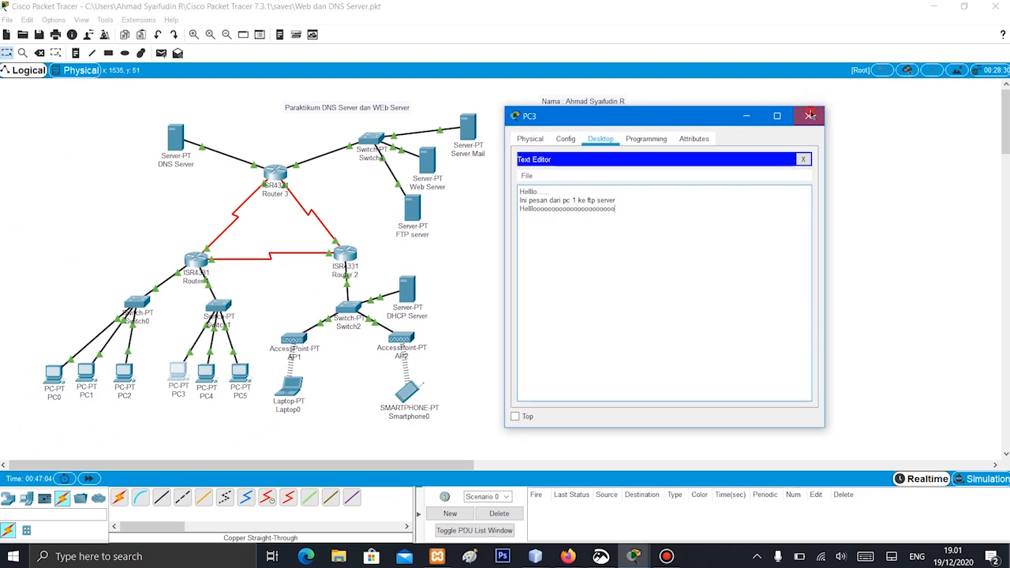
pyautogui.click(808, 117)
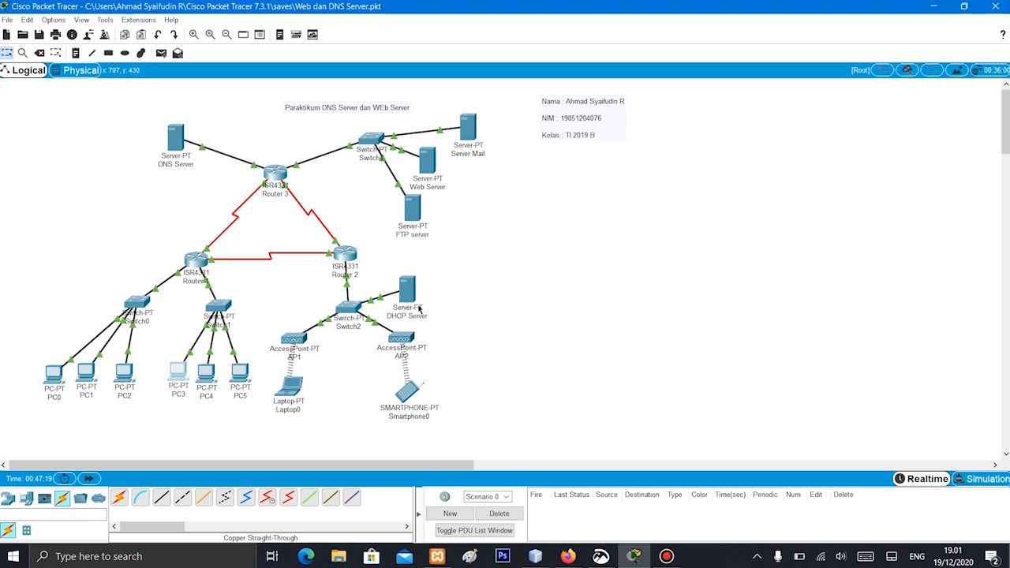
# Write the lines "Helllo" and "Ini file dwari laptop" in a new document in Laptop0's text editor
pyautogui.click(290, 390)
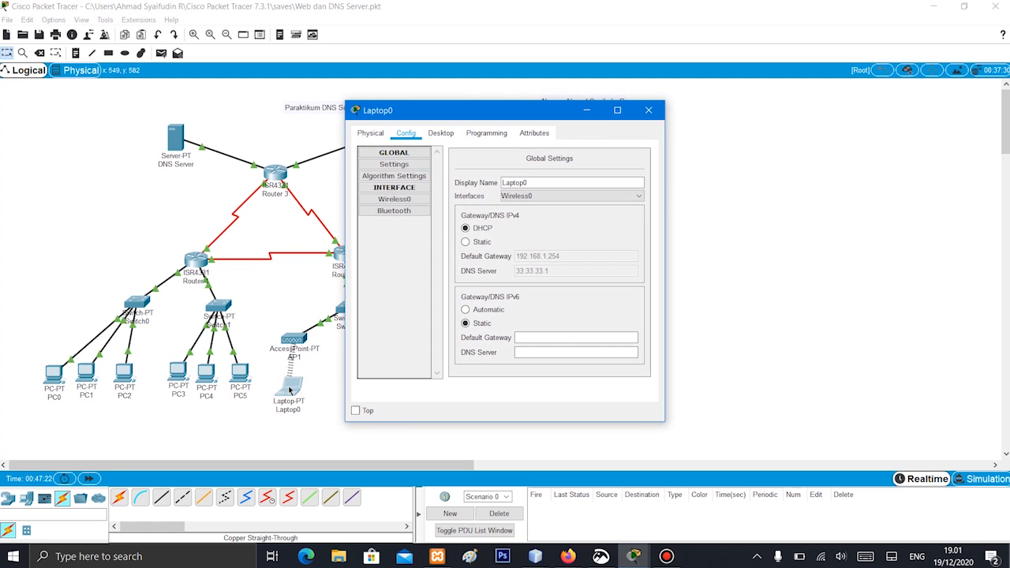
pyautogui.click(441, 133)
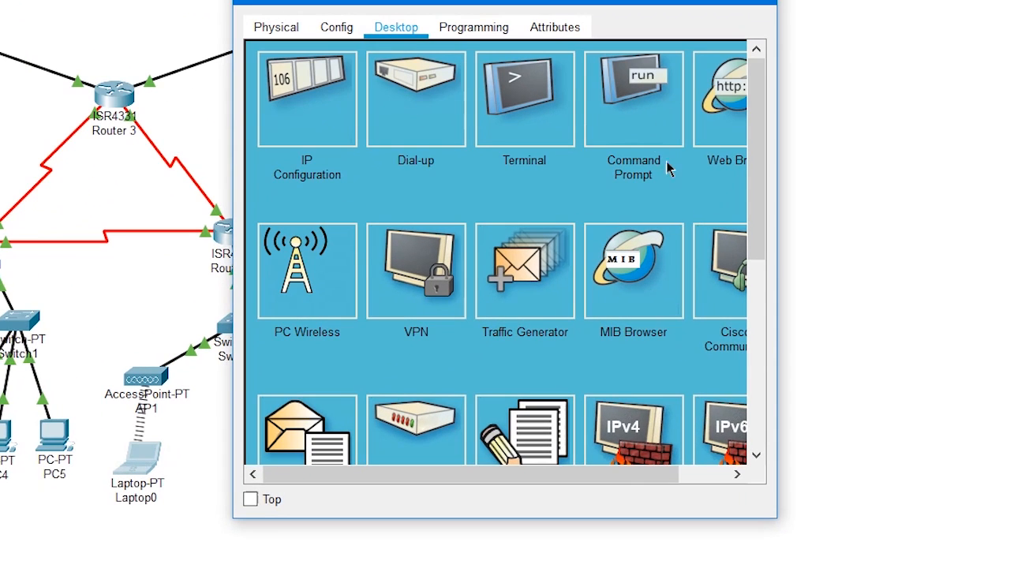
pyautogui.click(518, 430)
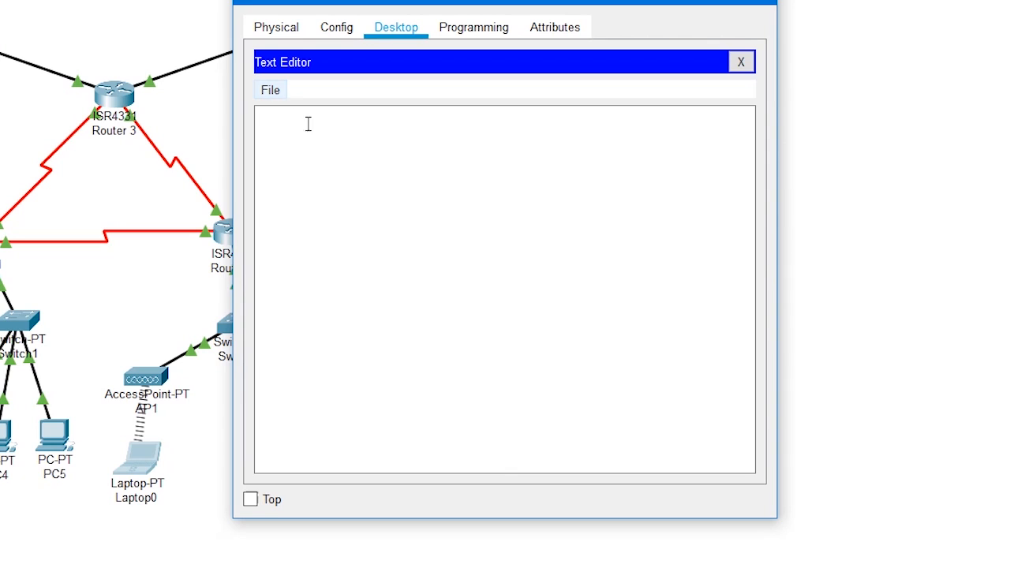
pyautogui.click(402, 272)
pyautogui.write('He')
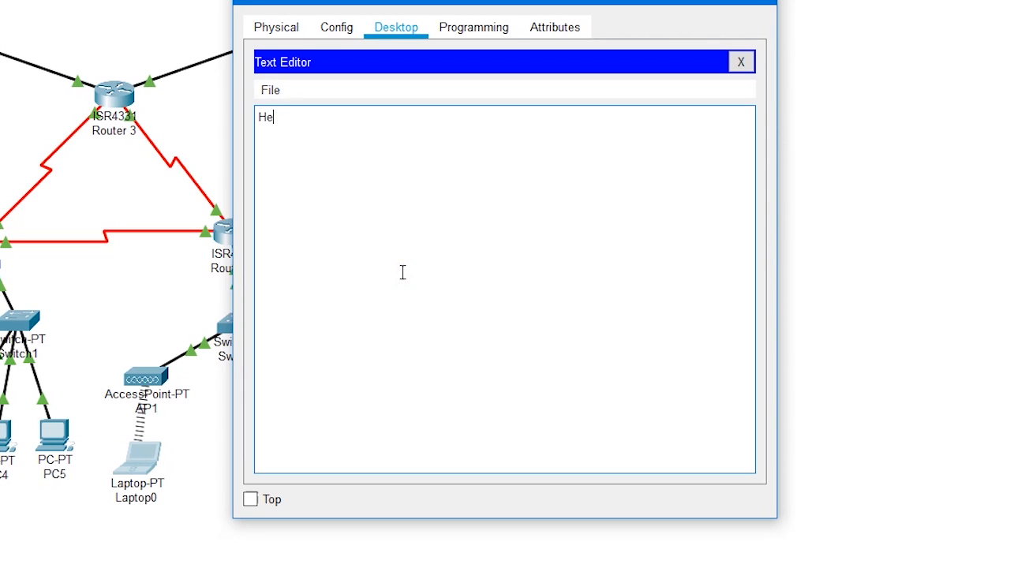
pyautogui.write('lllo')
pyautogui.press('Return')
pyautogui.write('Ini file dwari laptop')
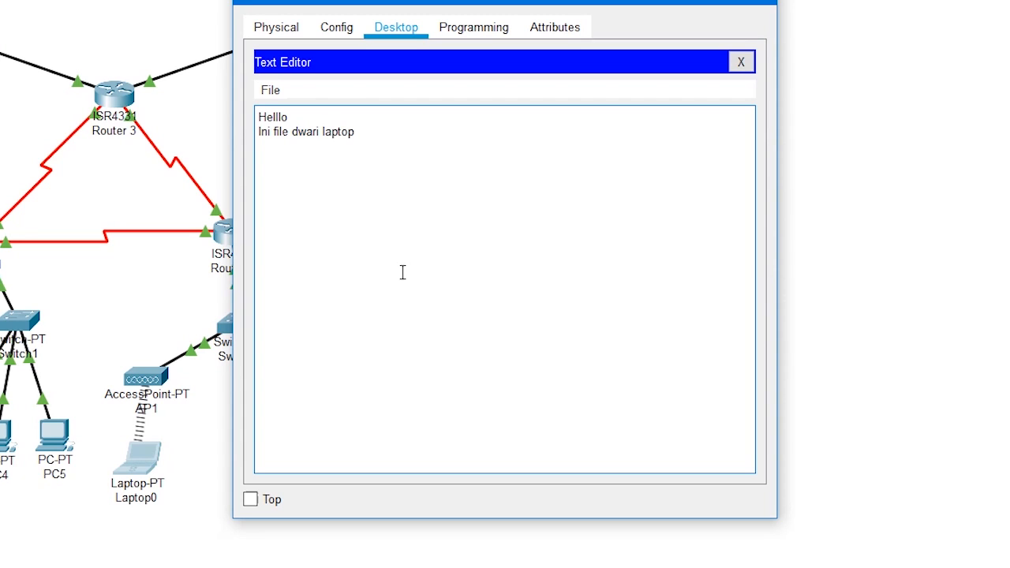
# Save the laptop's text document as fileFromLaptop.txt and close the text editor
pyautogui.hotkey('ctrl', 's')
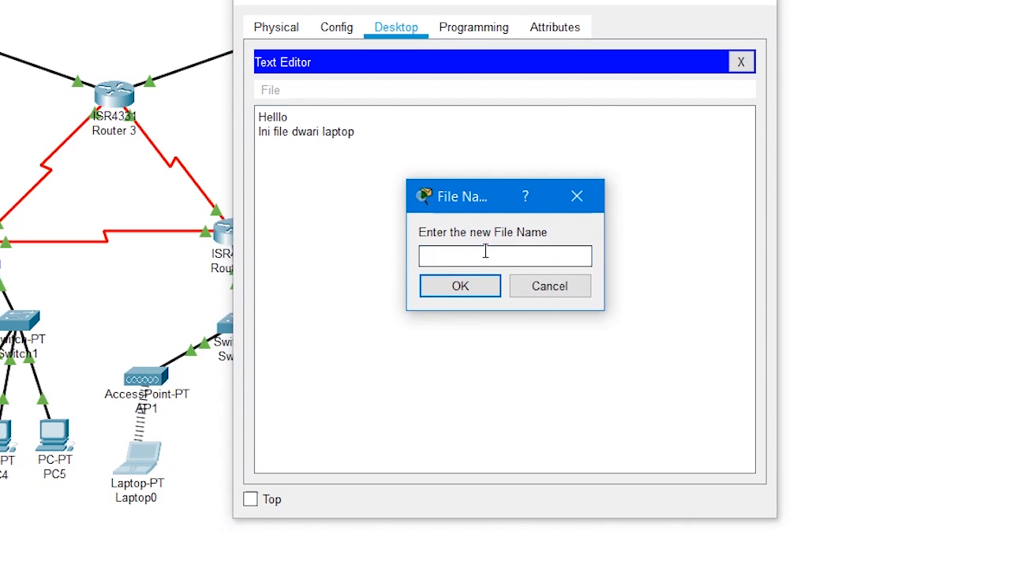
pyautogui.write('fileFromLaptop.tx')
pyautogui.press('Return')
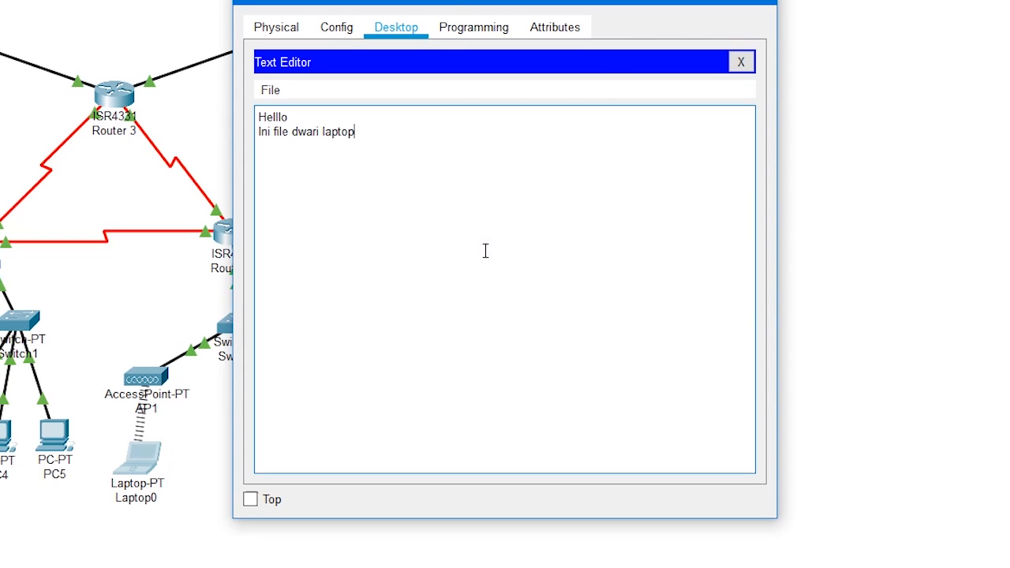
pyautogui.click(741, 63)
# List Laptop0's local files with dir at its command prompt
pyautogui.click(639, 96)
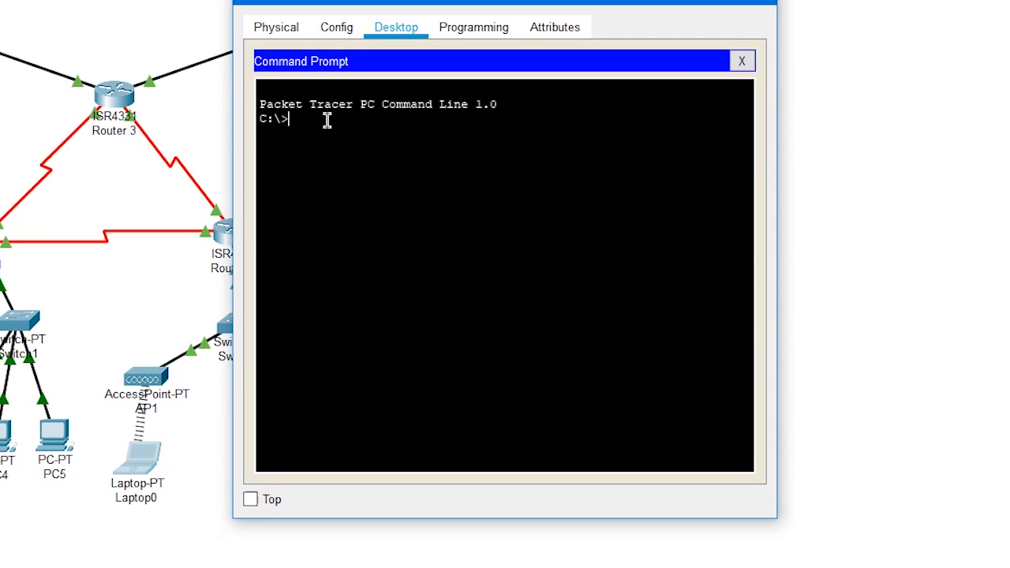
pyautogui.write('dir')
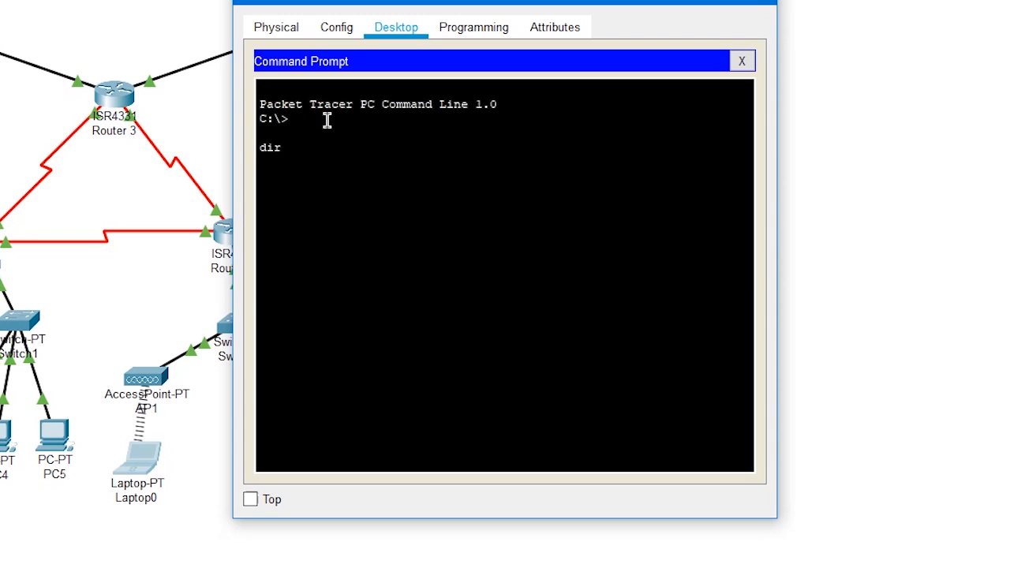
pyautogui.press('Return')
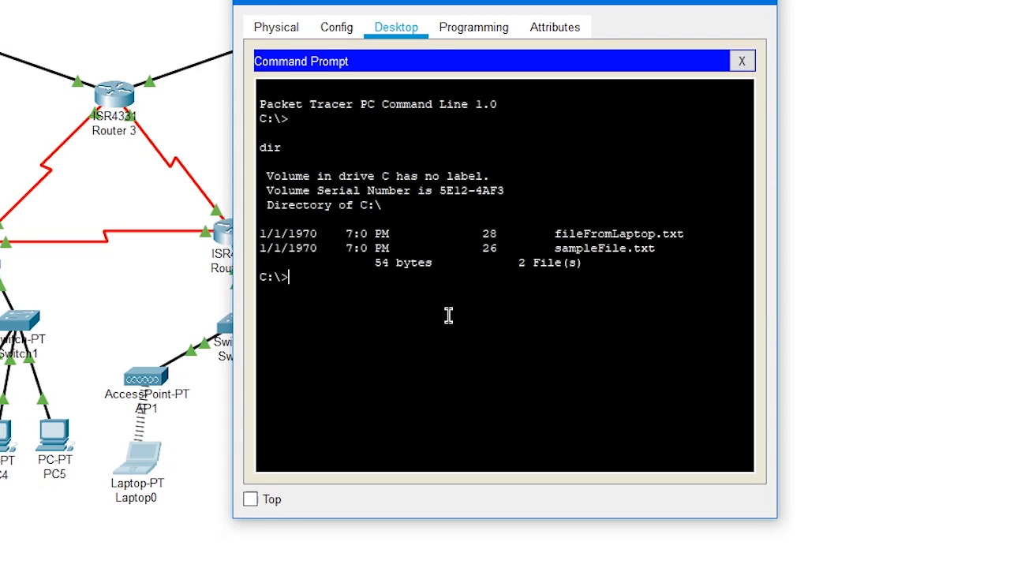
# Connect from Laptop0 with ftp ftp.jarkom.com and log in with the FTP account's username and password
pyautogui.write('ftp ftp.jarkom.com')
pyautogui.press('Return')
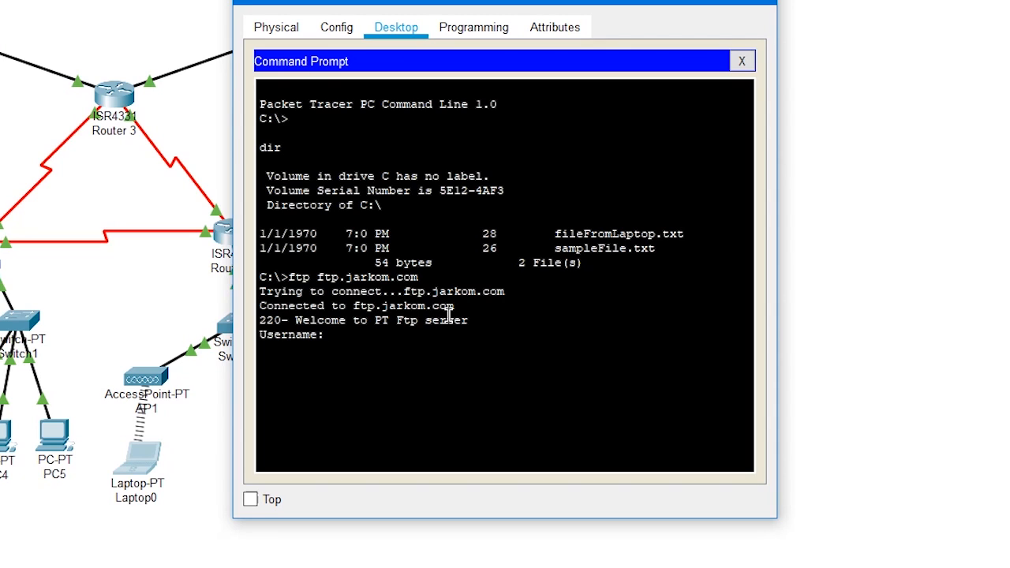
pyautogui.write('syaifudin')
pyautogui.press('Return')
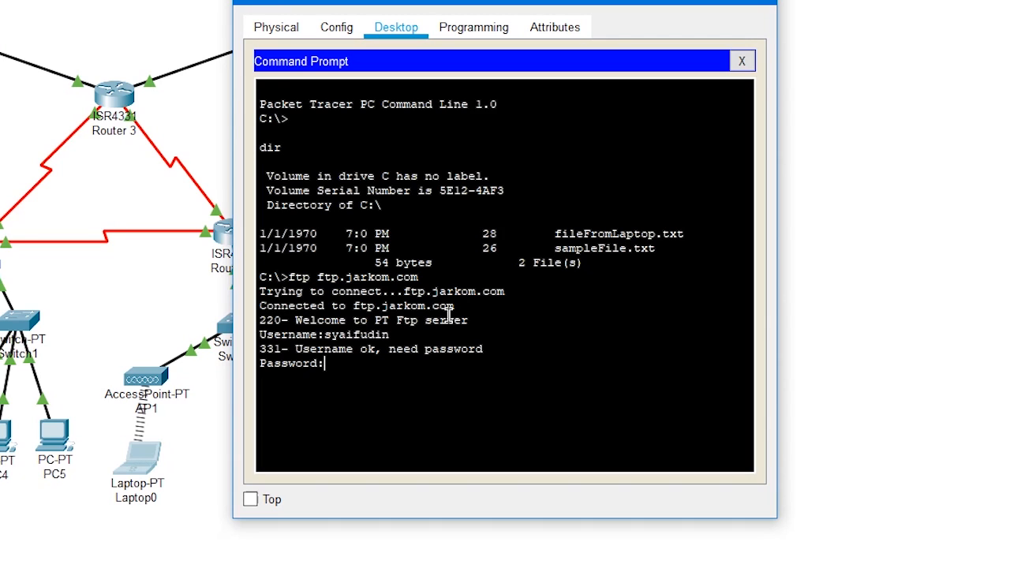
pyautogui.press('Return')
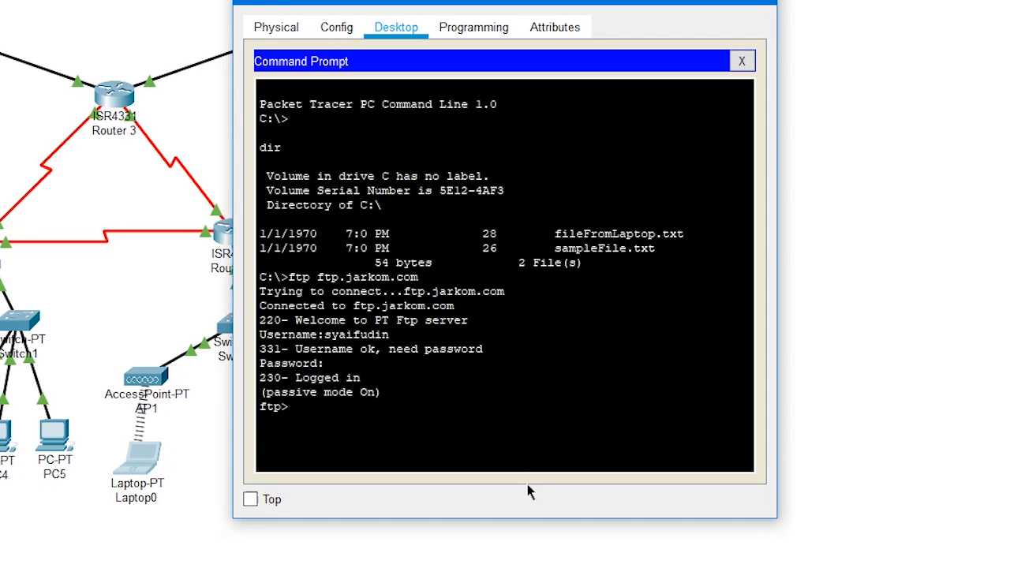
# Upload the laptop's file with put fileFromLaptop.txt and list the FTP server's directory with dir
pyautogui.write('put fileFromLaptop')
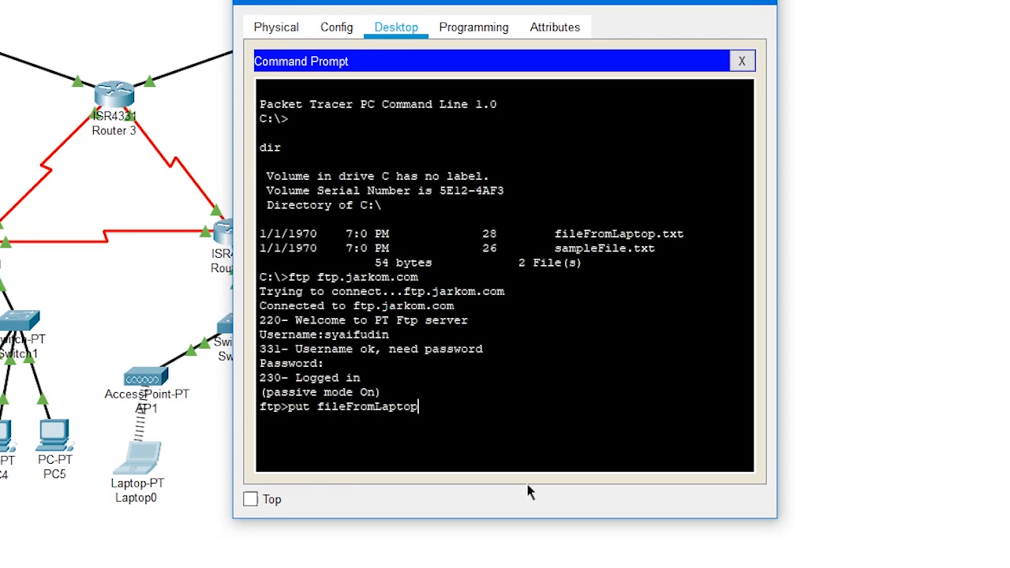
pyautogui.write('.txt')
pyautogui.press('Return')
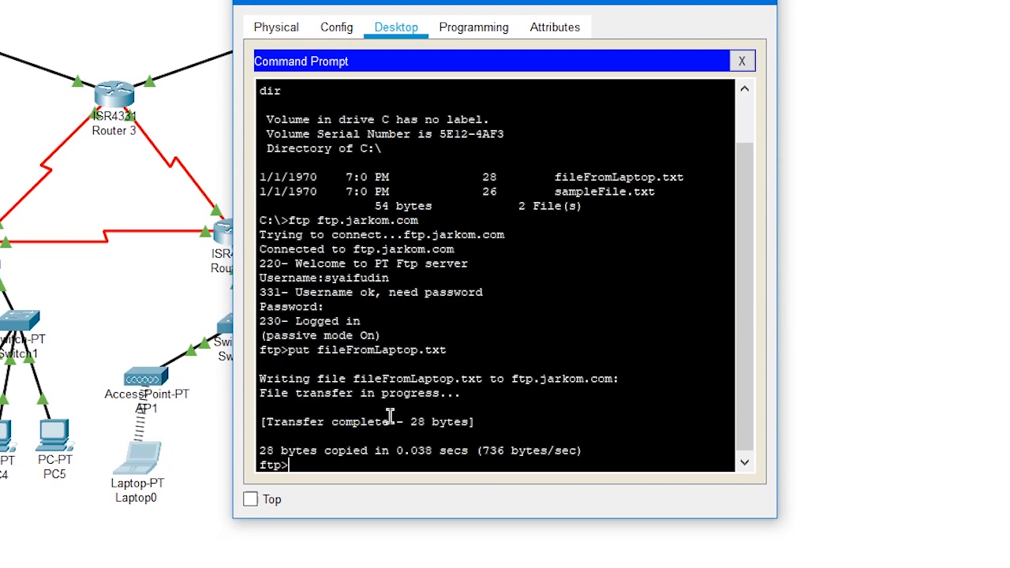
pyautogui.write('dir')
pyautogui.press('Return')
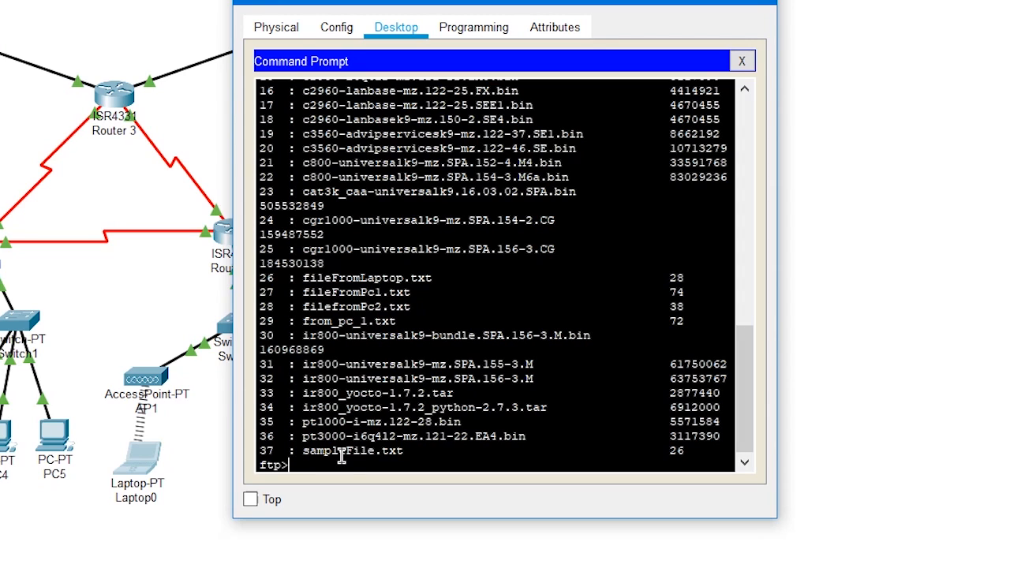
# Download the second PC's file to Laptop0 with get filefromPc2.txt and end the FTP session with quit
pyautogui.write('get fileFfromP.txt')
pyautogui.press('Return')
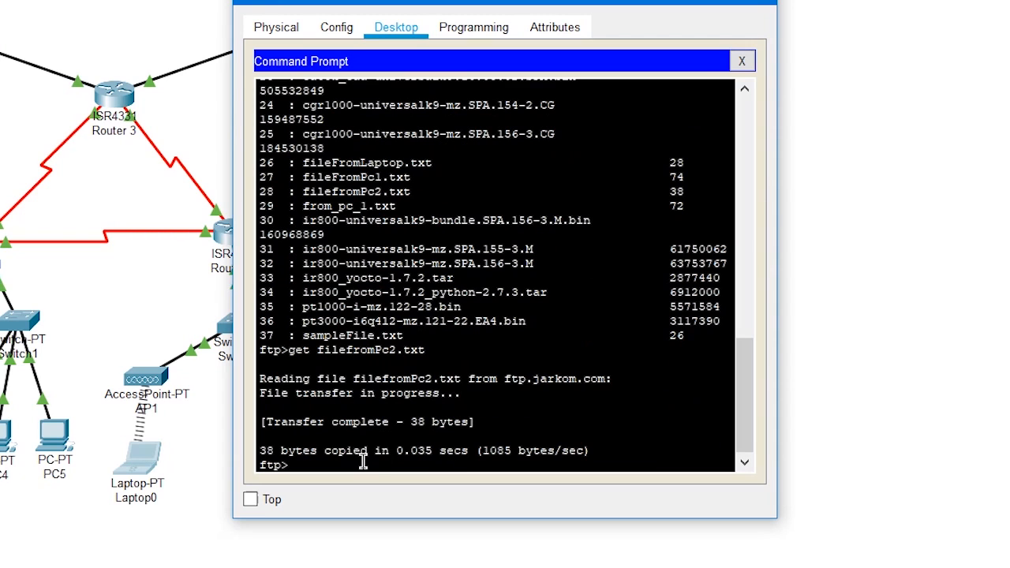
pyautogui.write('quit')
pyautogui.press('Return')
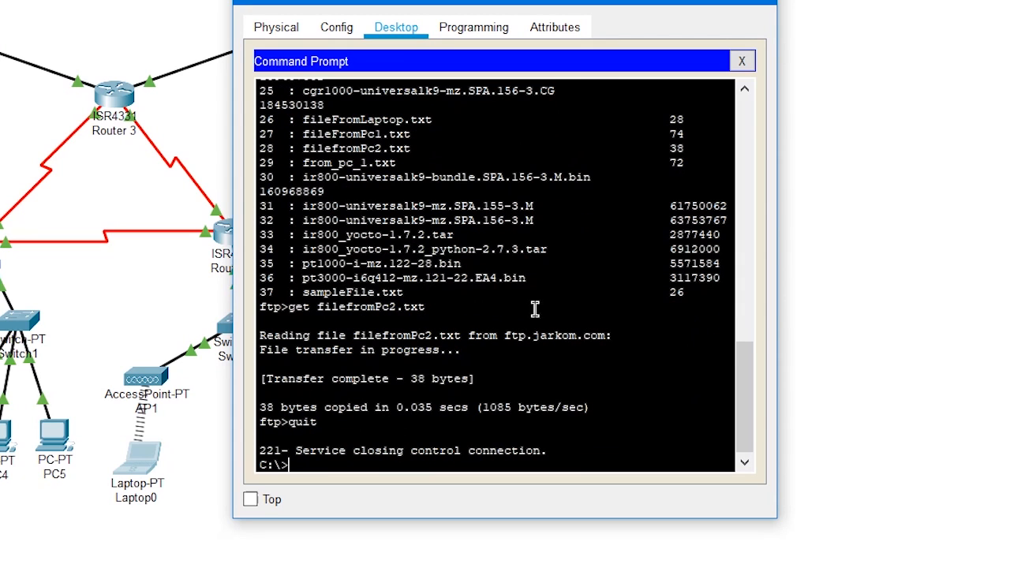
# Open the downloaded filefromPc2.txt in Laptop0's text editor, read its contents and close Laptop0
pyautogui.click(742, 60)
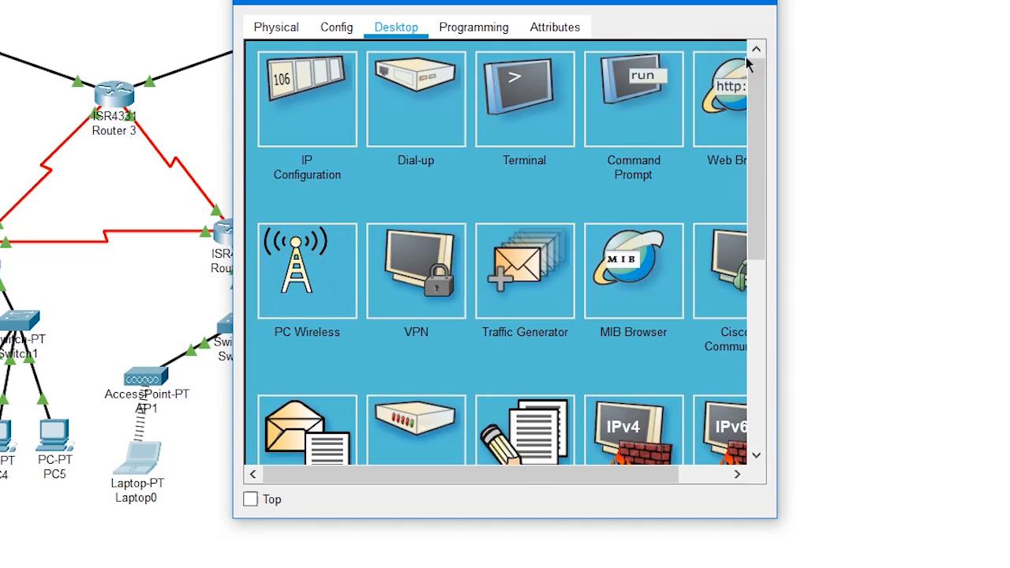
pyautogui.click(530, 450)
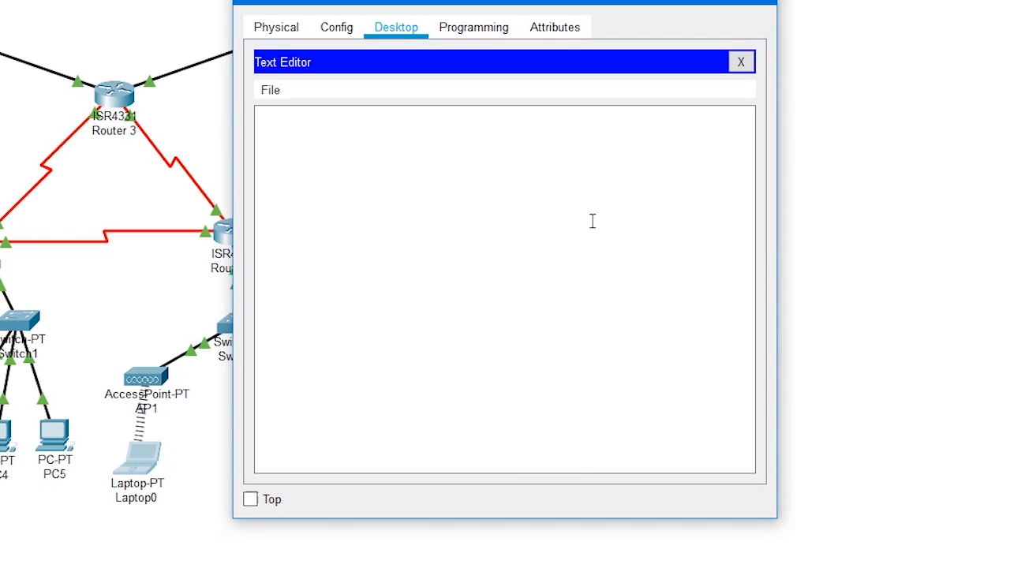
pyautogui.hotkey('ctrl', 'o')
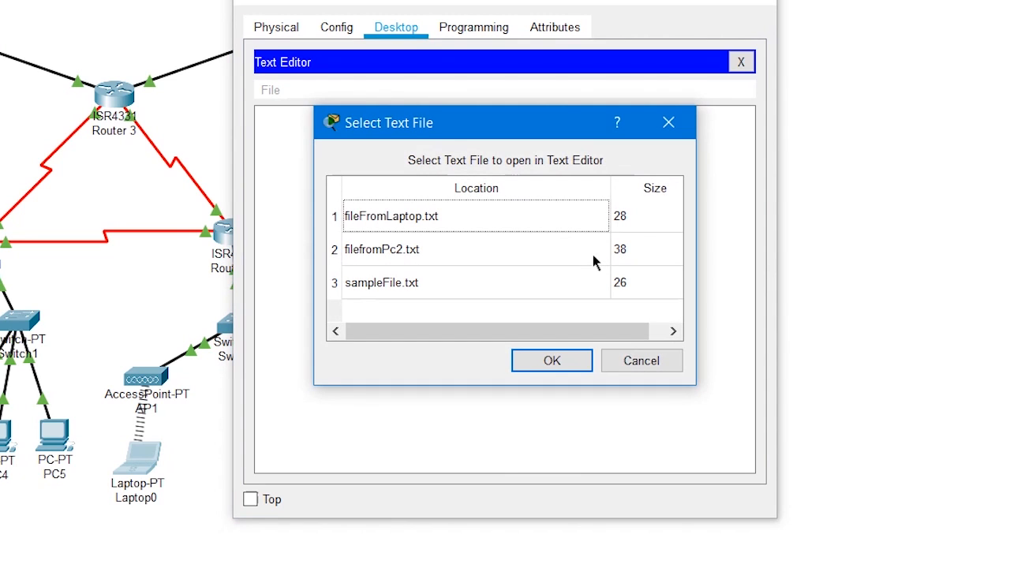
pyautogui.click(458, 258)
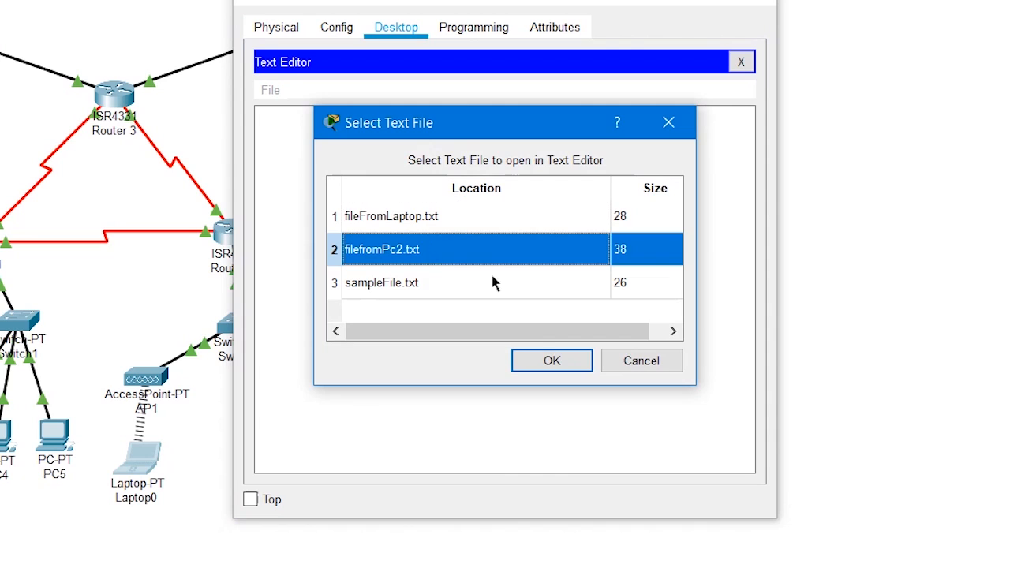
pyautogui.click(552, 362)
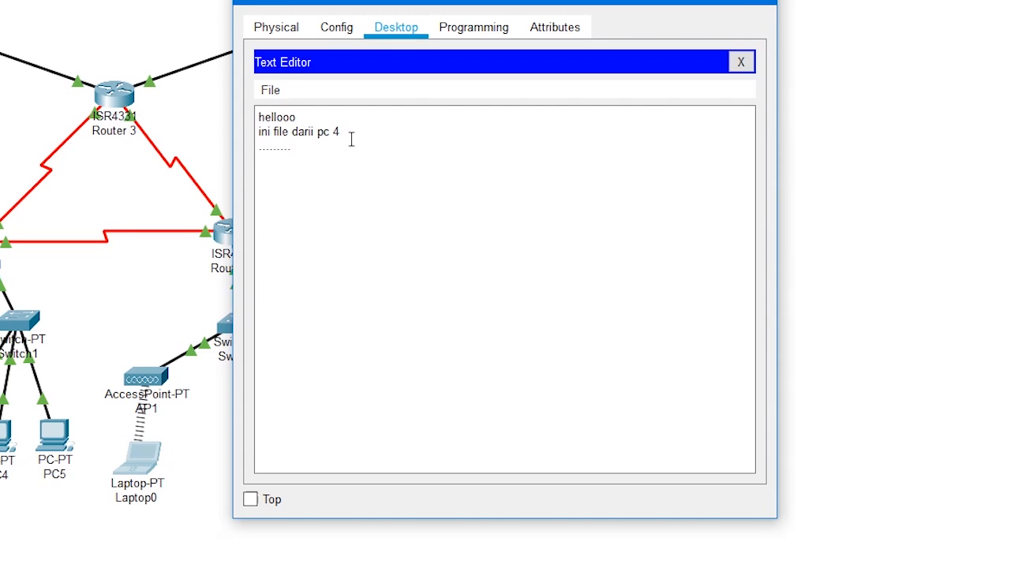
pyautogui.moveTo(353, 132); pyautogui.dragTo(173, 67)
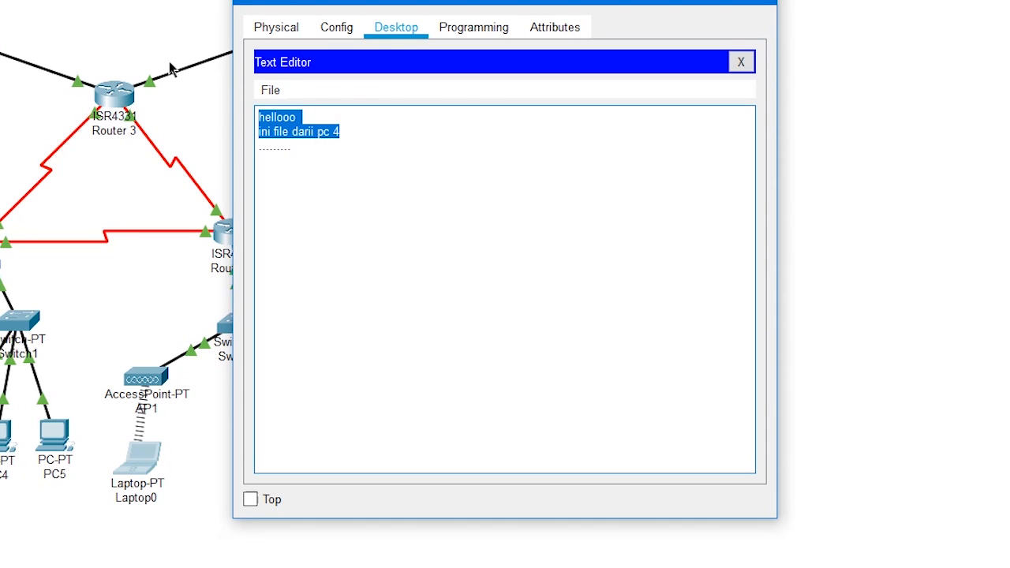
pyautogui.click(356, 119)
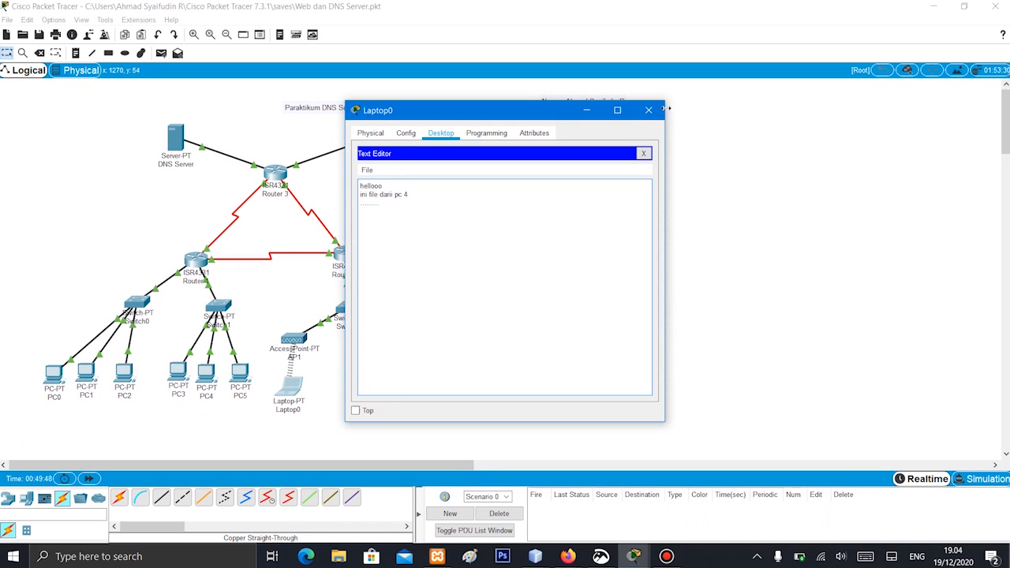
pyautogui.click(649, 110)
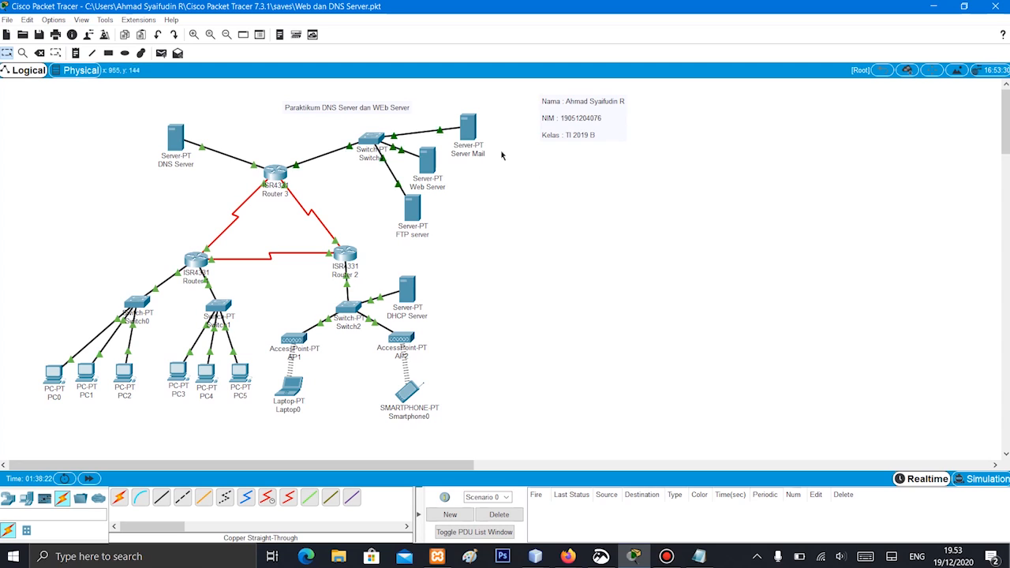
# Open Server Mail's EMAIL service, clear its domain name and move the window clear of the topology
pyautogui.moveTo(470, 136)
pyautogui.moveTo(477, 143)
pyautogui.moveTo(452, 124)
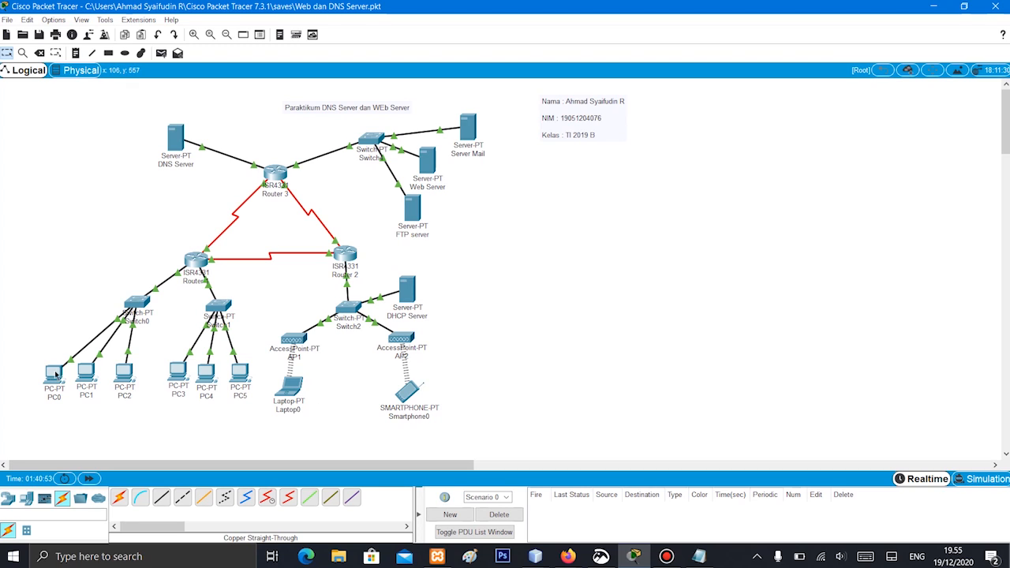
pyautogui.moveTo(59, 378)
pyautogui.click(470, 126)
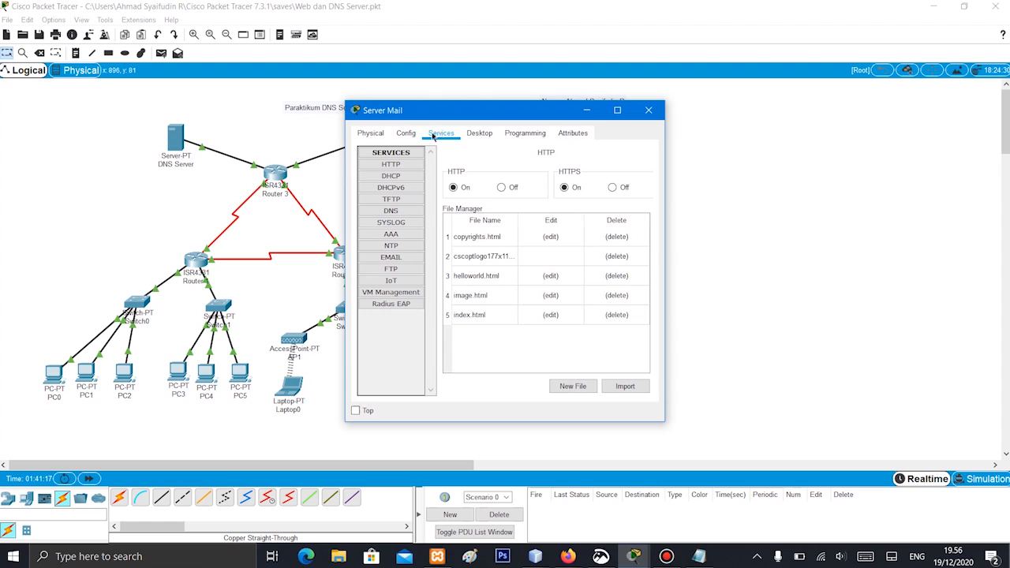
pyautogui.click(404, 258)
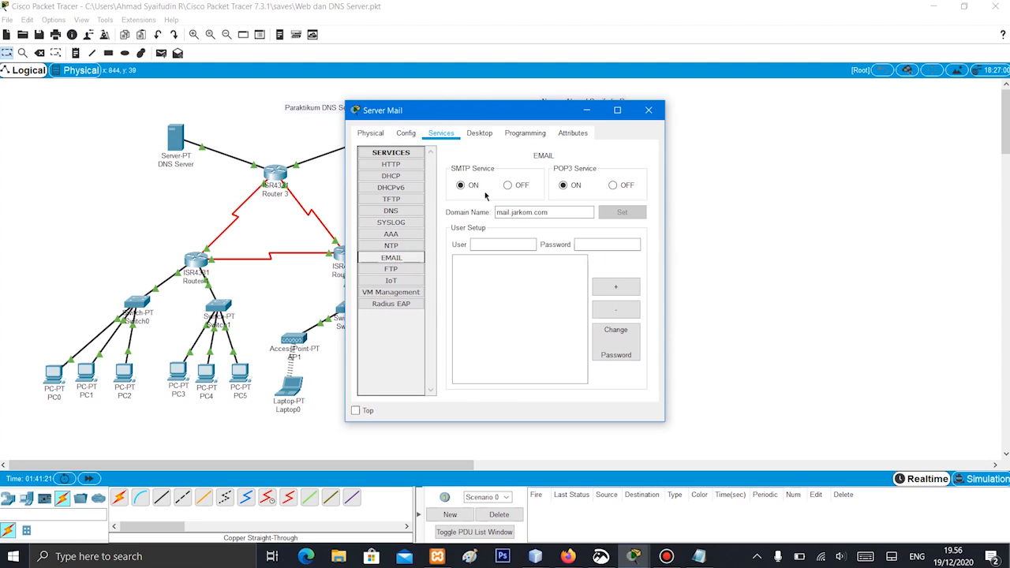
pyautogui.doubleClick(559, 212)
pyautogui.press('BackSpace')
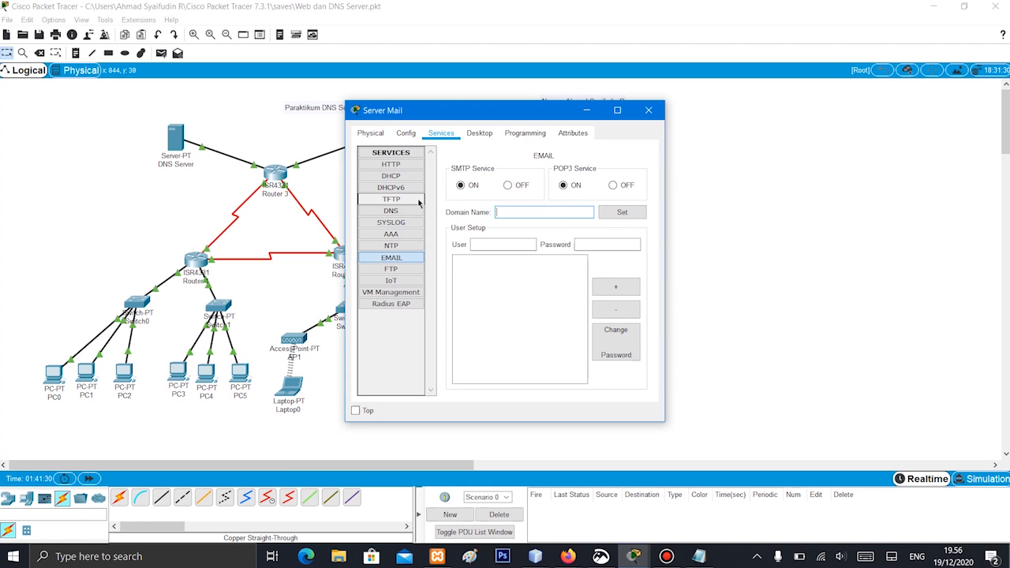
pyautogui.moveTo(515, 114); pyautogui.dragTo(649, 102)
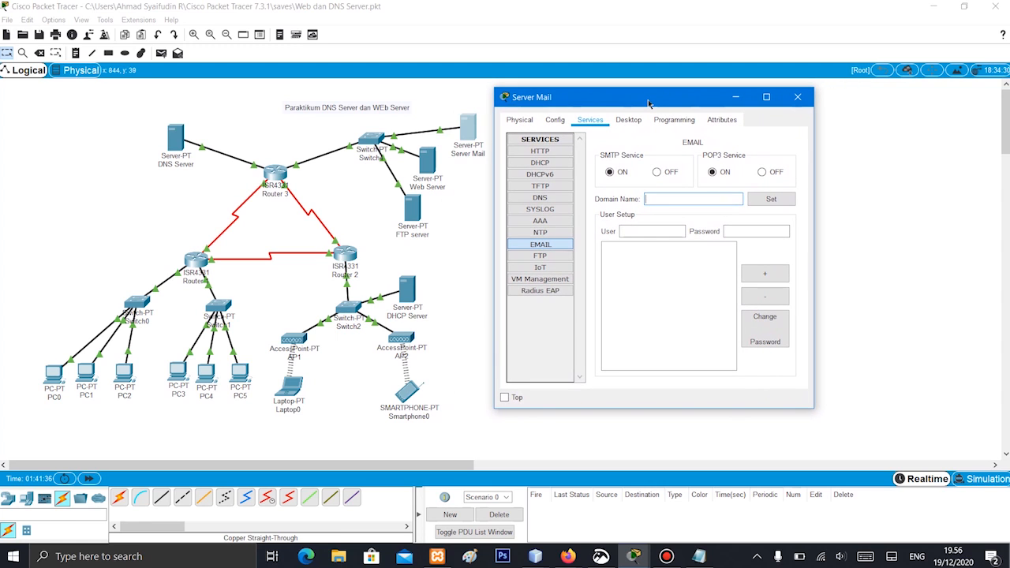
pyautogui.click(652, 201)
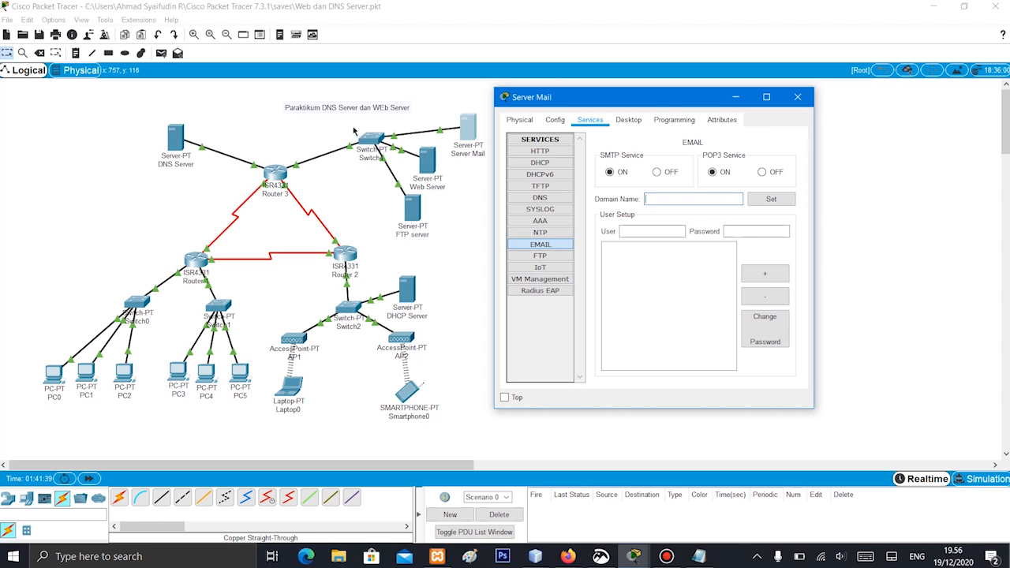
# Open the DNS Server's DNS service, move its window aside and examine the resource records for the mail domain
pyautogui.click(172, 145)
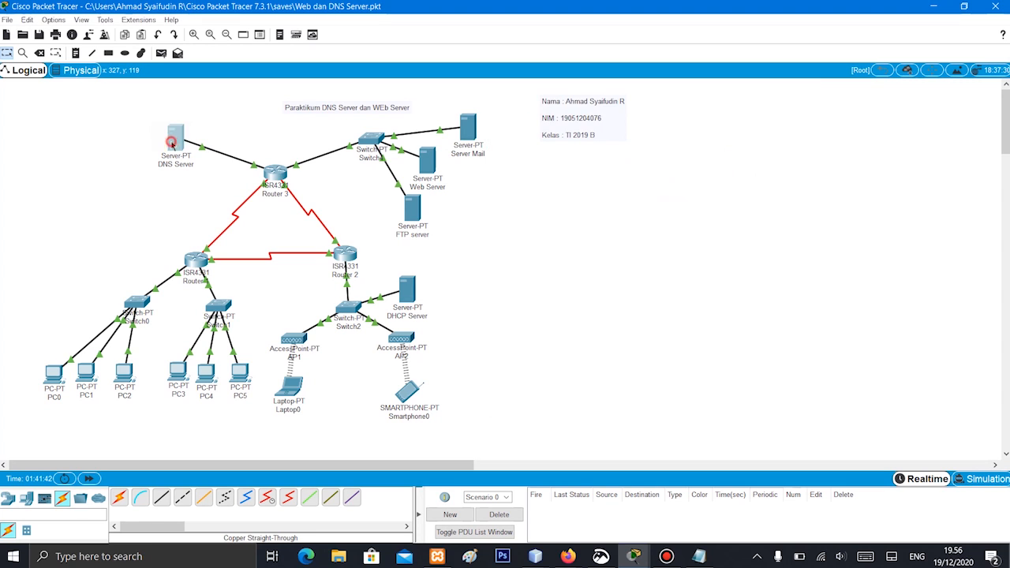
pyautogui.moveTo(433, 111); pyautogui.dragTo(259, 103)
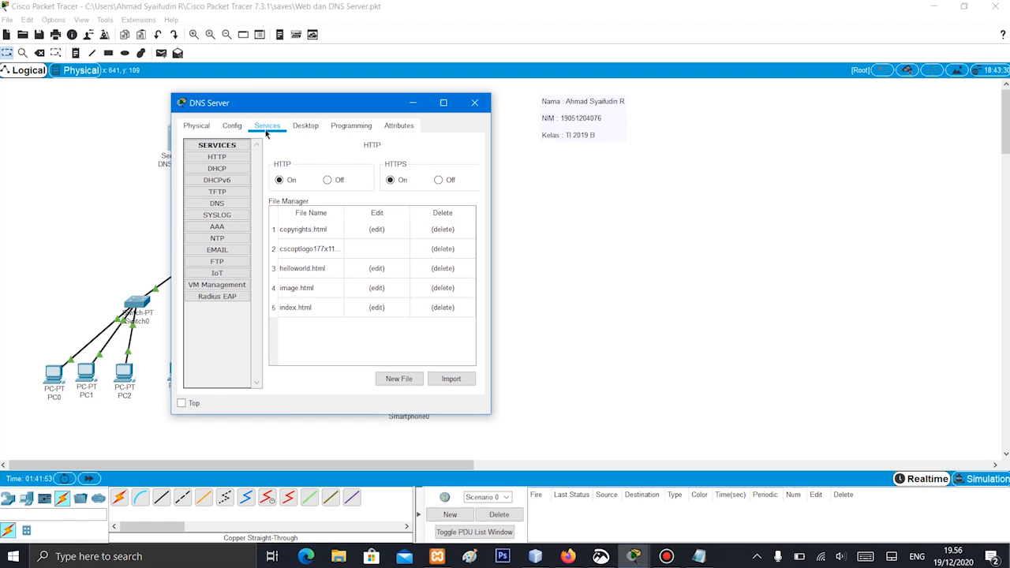
pyautogui.click(224, 207)
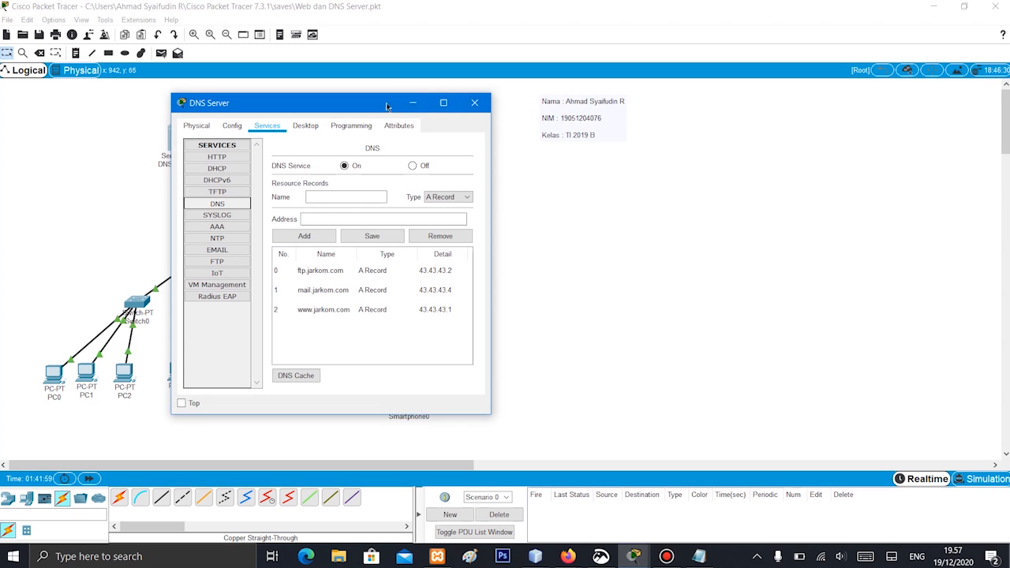
pyautogui.moveTo(380, 104); pyautogui.dragTo(300, 94)
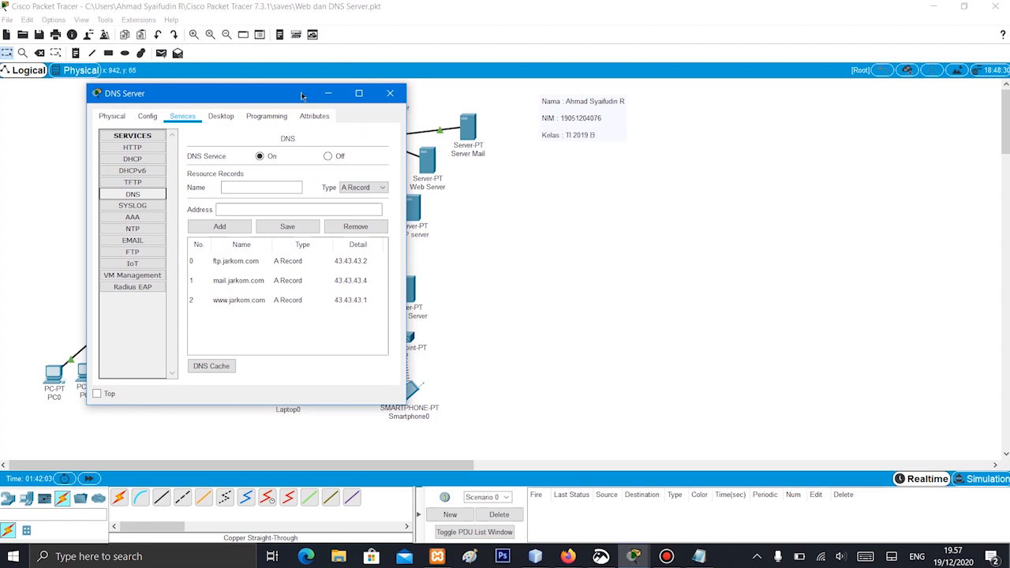
# Check the IP configuration on Server Mail's FastEthernet0, return to its EMAIL service and bring the DNS Server records back into view
pyautogui.click(468, 140)
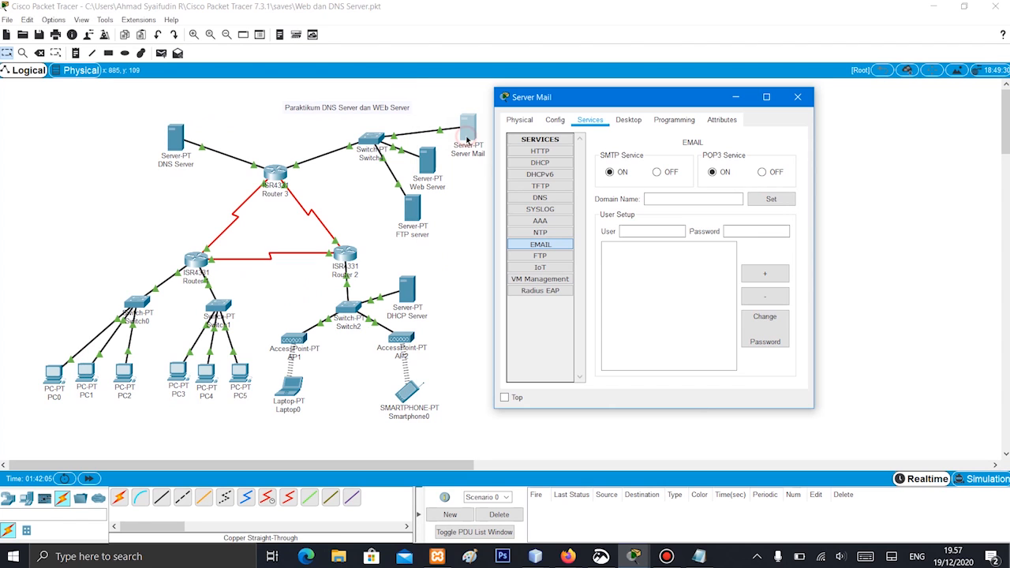
pyautogui.click(556, 121)
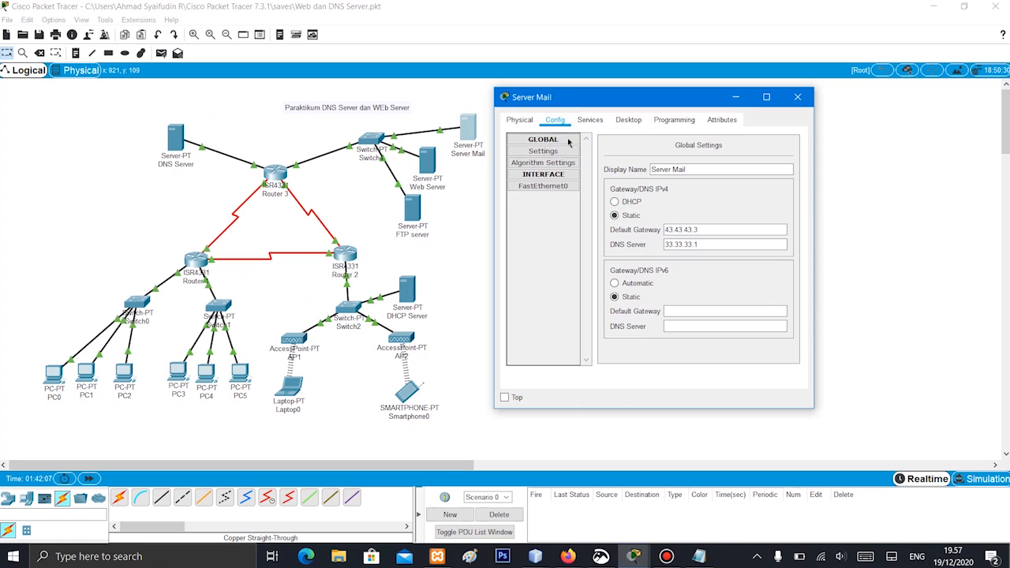
pyautogui.click(548, 187)
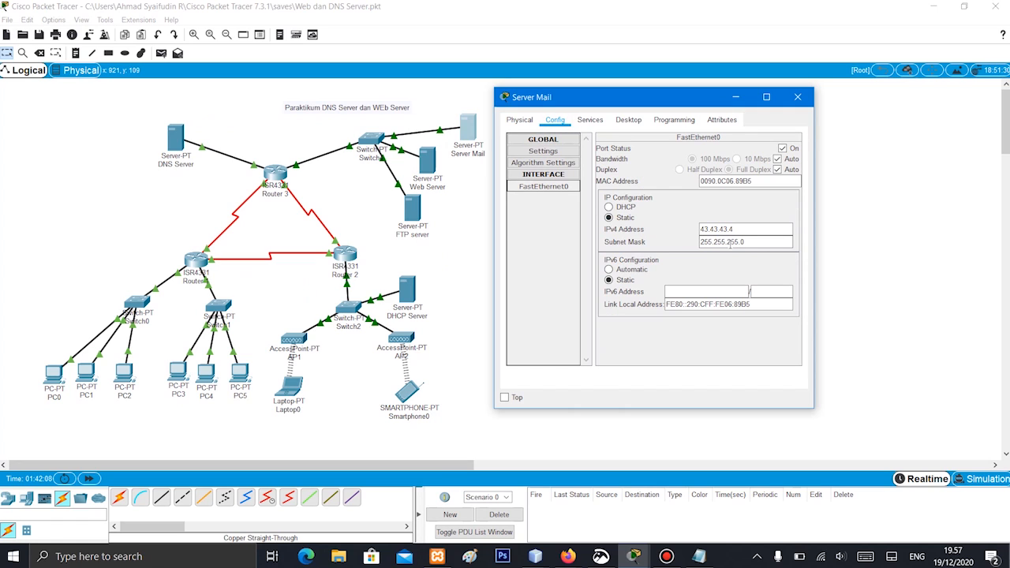
pyautogui.click(589, 120)
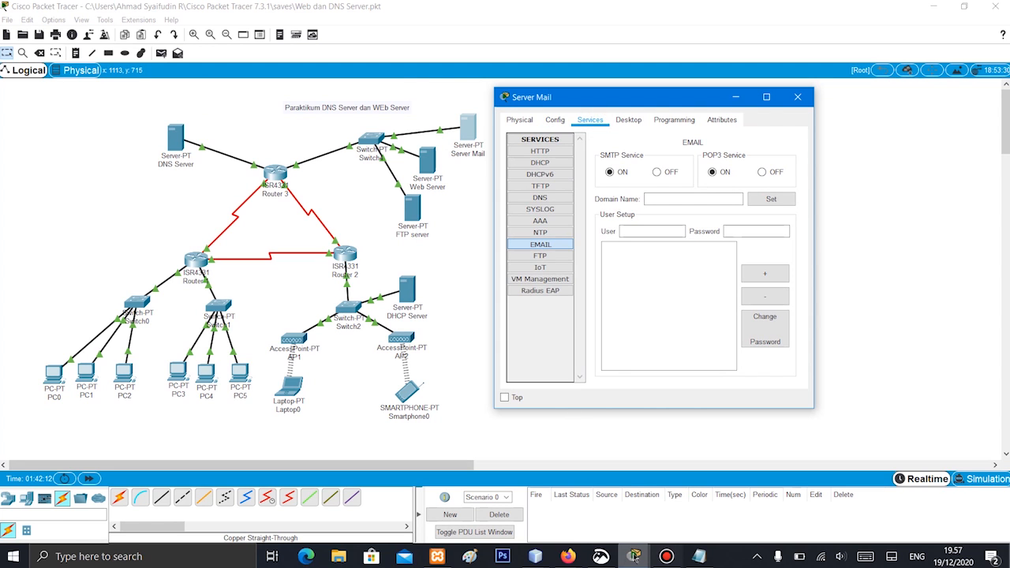
pyautogui.moveTo(633, 557)
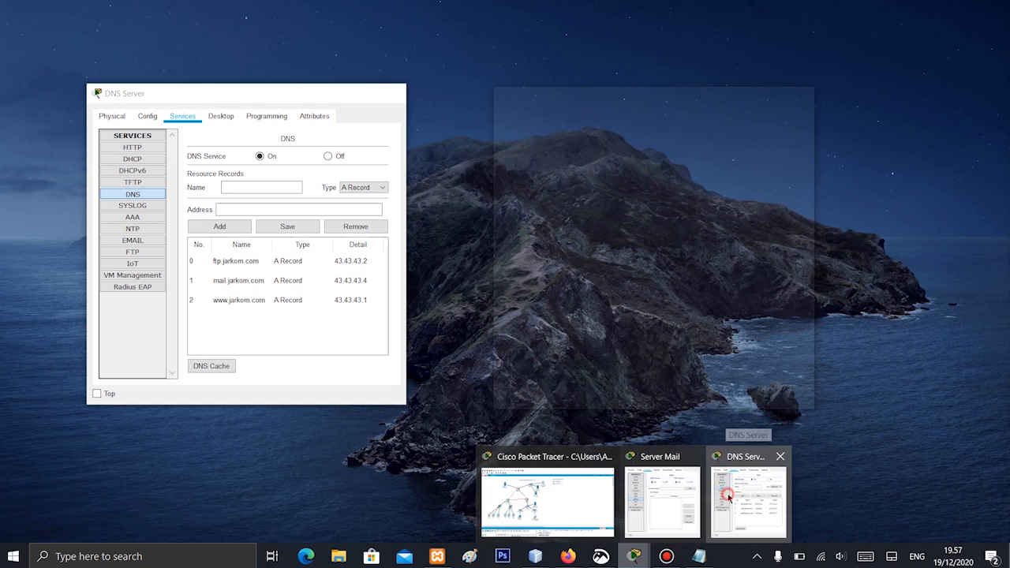
pyautogui.click(729, 496)
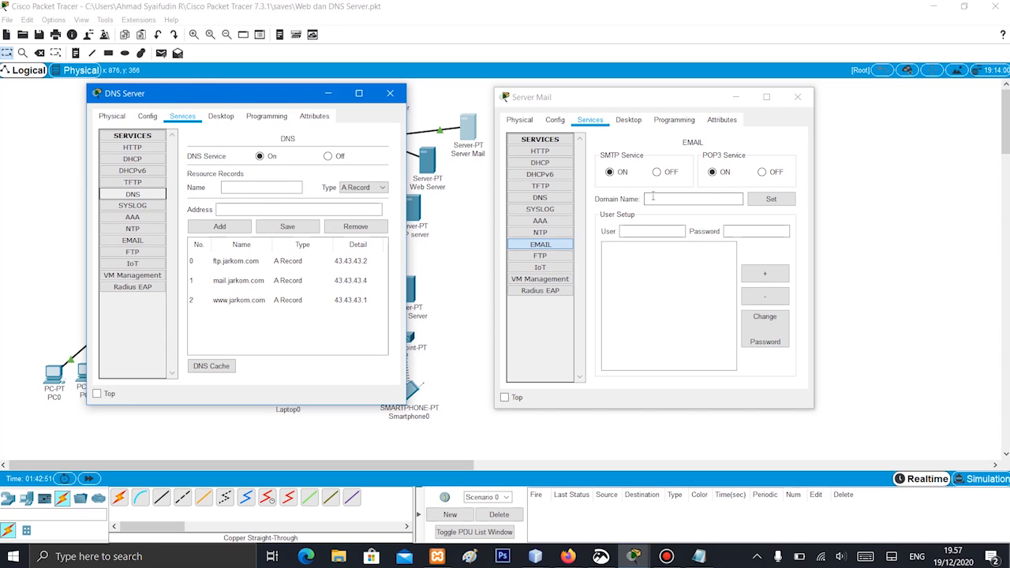
# Set the domain name of Server Mail's EMAIL service to mail.jarkom.com
pyautogui.click(655, 197)
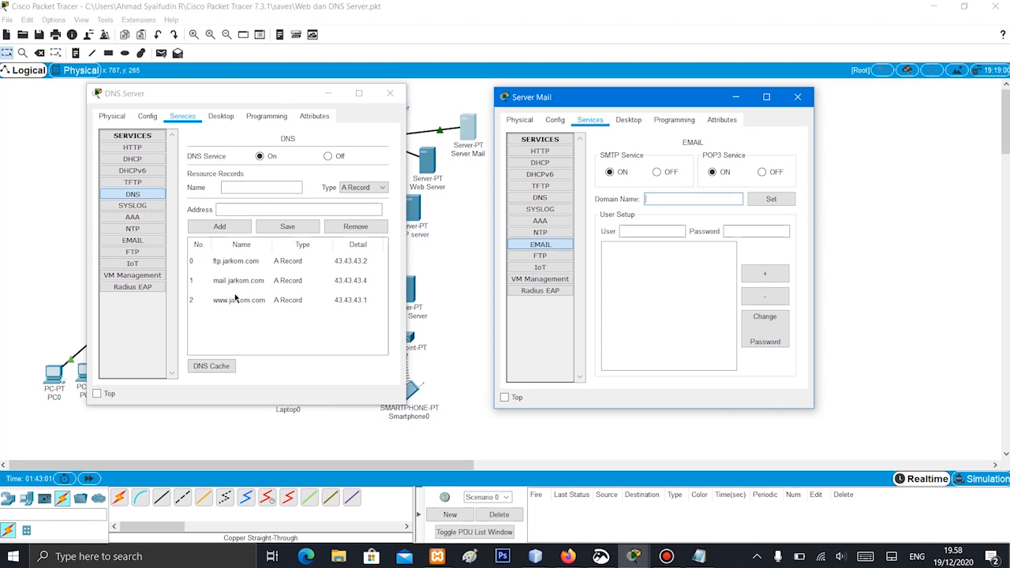
pyautogui.write('mail.jarkom.com')
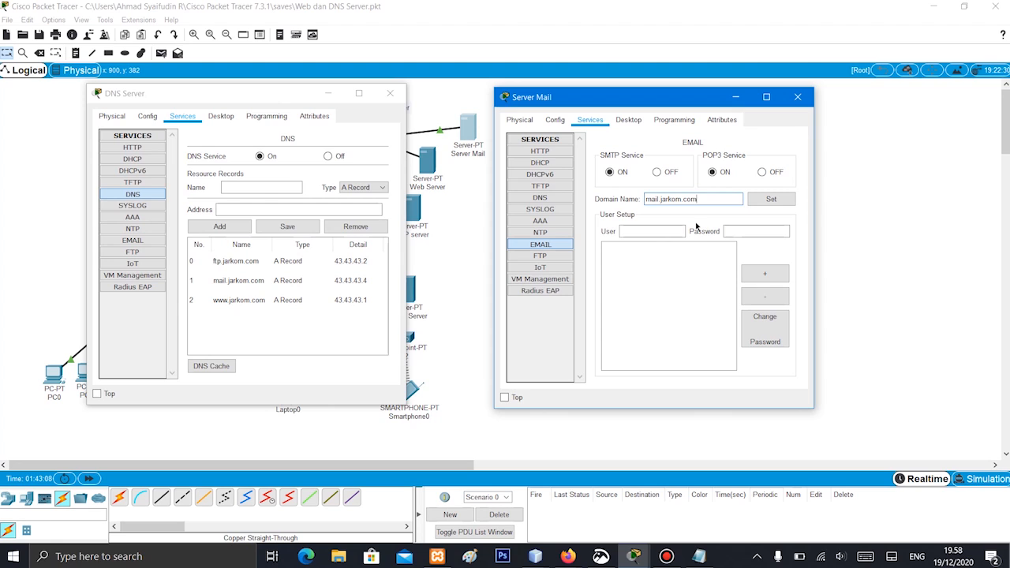
pyautogui.click(771, 199)
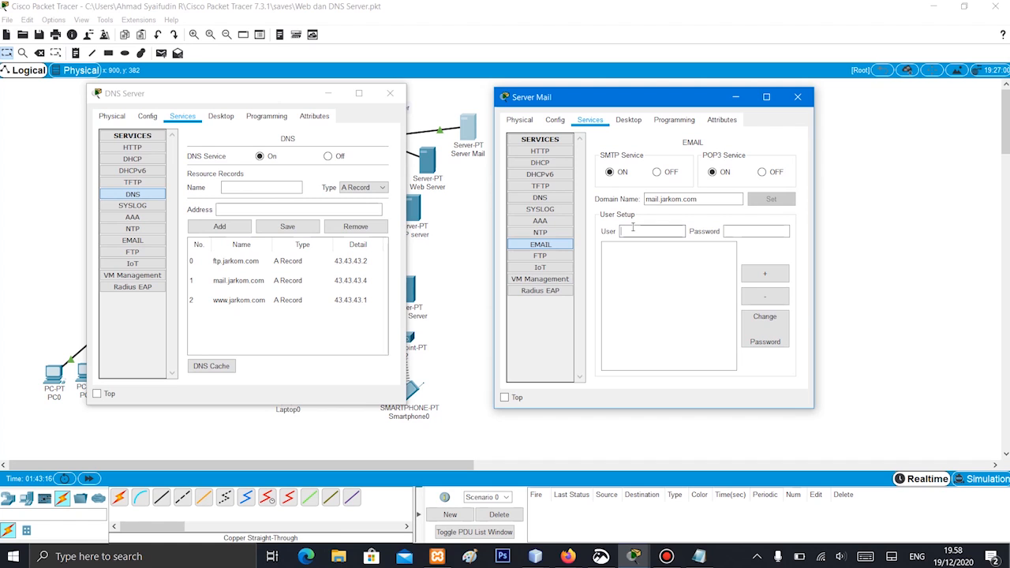
# Uncover the PCs by moving the DNS Server window, and add mail user pc1 with its account password on Server Mail
pyautogui.moveTo(236, 93); pyautogui.dragTo(265, 56)
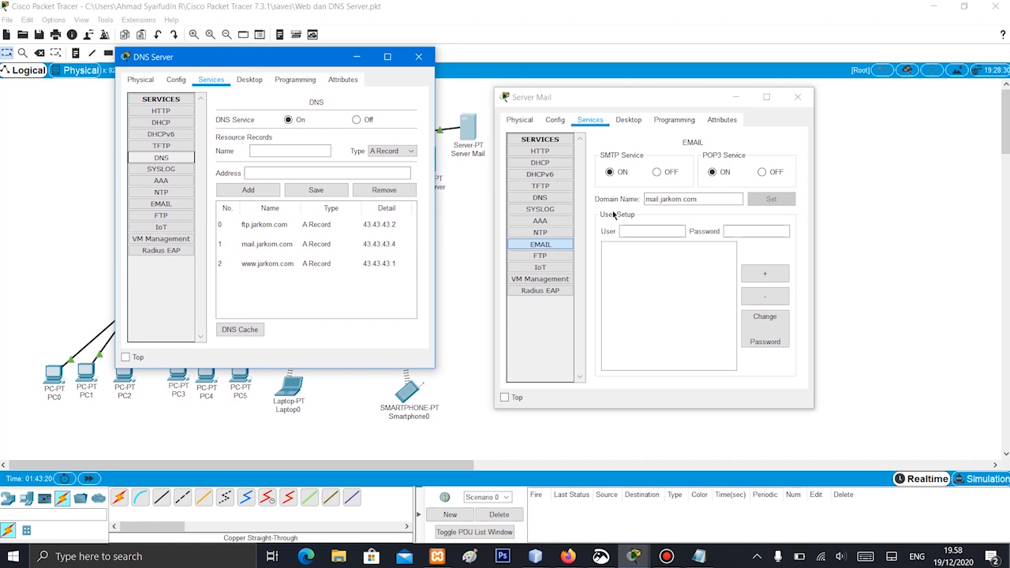
pyautogui.click(668, 230)
pyautogui.write('pc1')
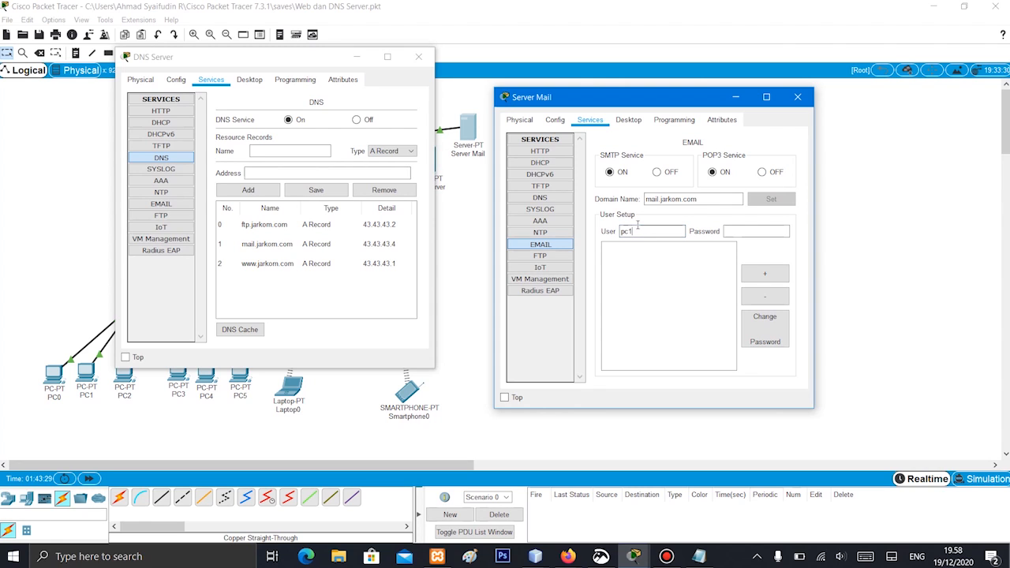
pyautogui.click(764, 232)
pyautogui.write('54321')
pyautogui.click(769, 272)
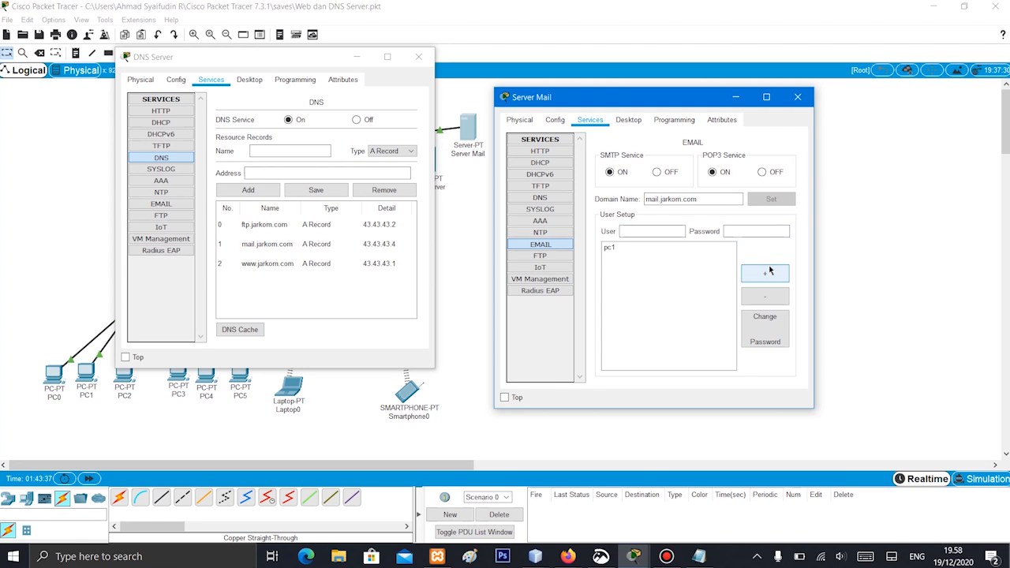
pyautogui.click(627, 249)
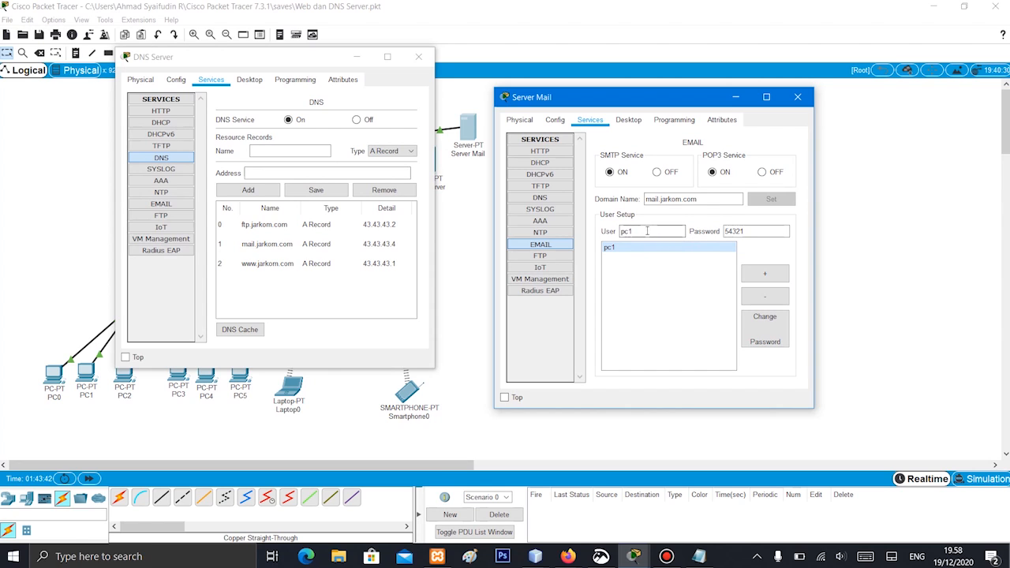
# Add a second mail user named laptop with the password already entered, and close the Server Mail and DNS Server windows
pyautogui.click(727, 230)
pyautogui.click(635, 229)
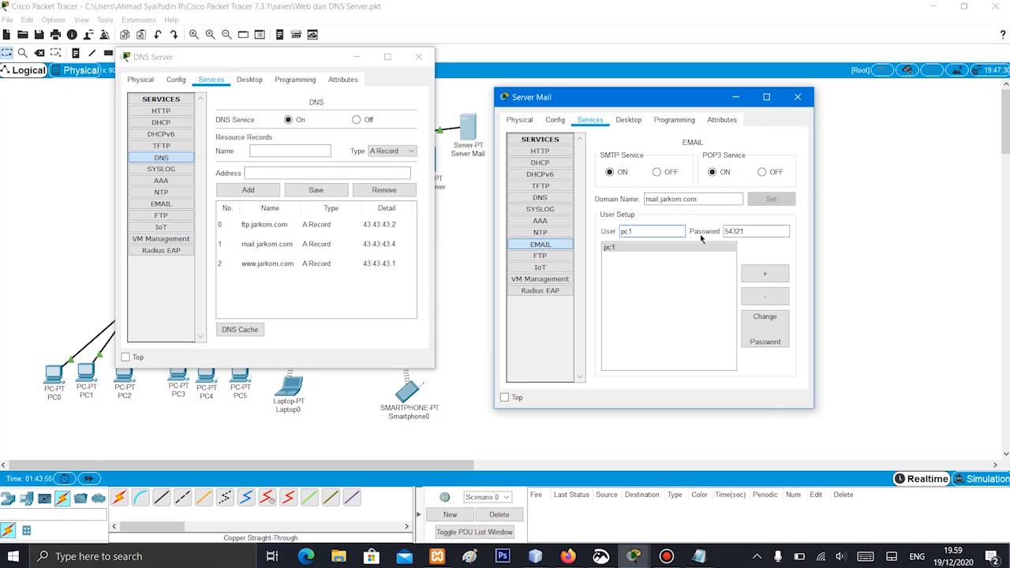
pyautogui.write('laptop')
pyautogui.click(764, 276)
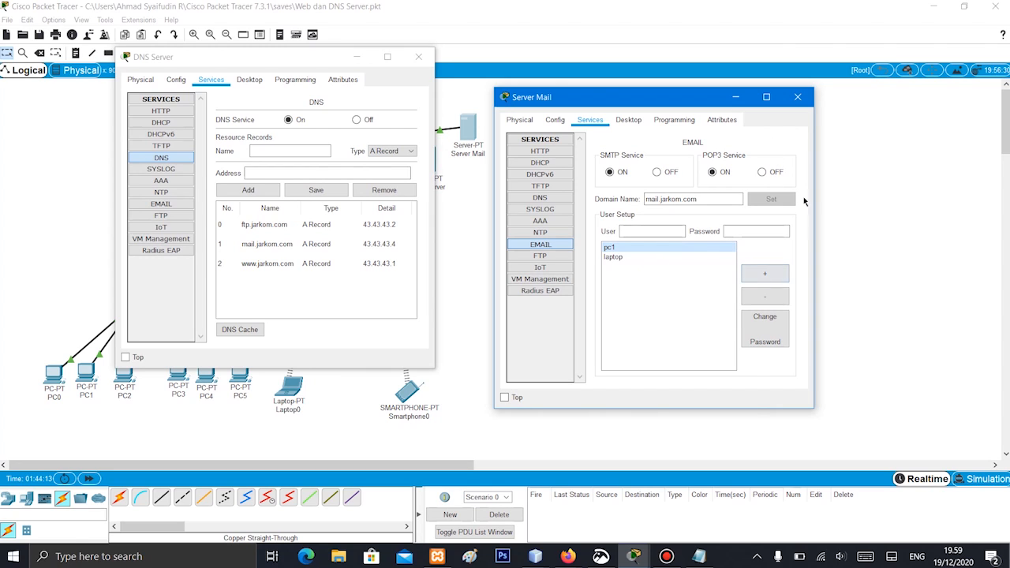
pyautogui.click(798, 97)
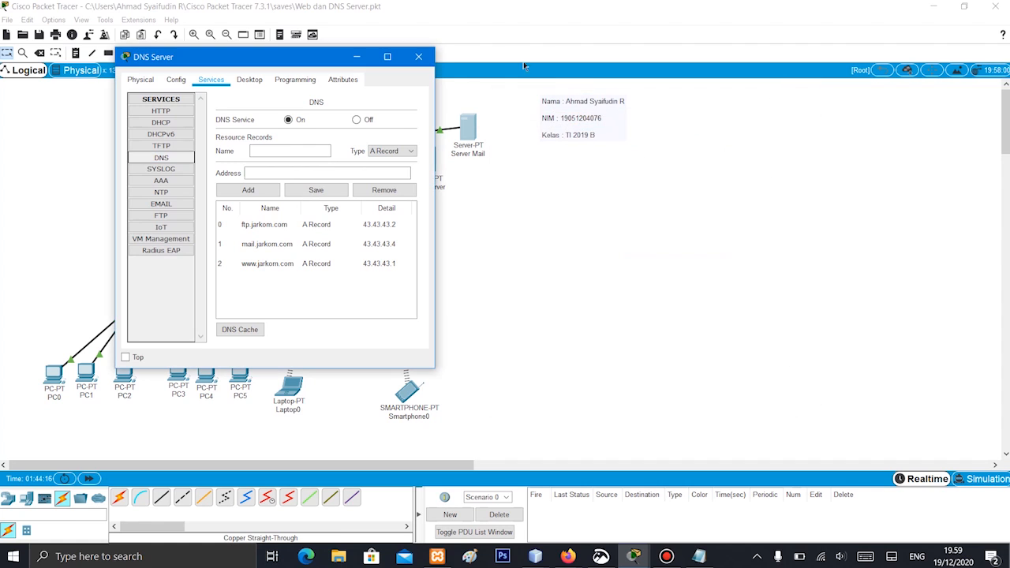
pyautogui.click(419, 57)
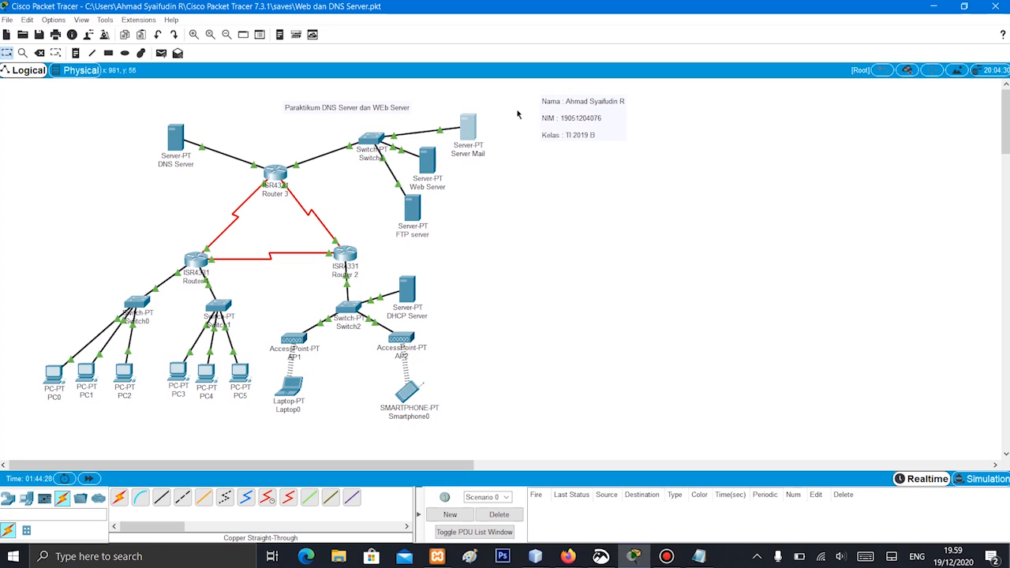
# Open PC0, move its window clear of the topology and open its Email application
pyautogui.click(52, 380)
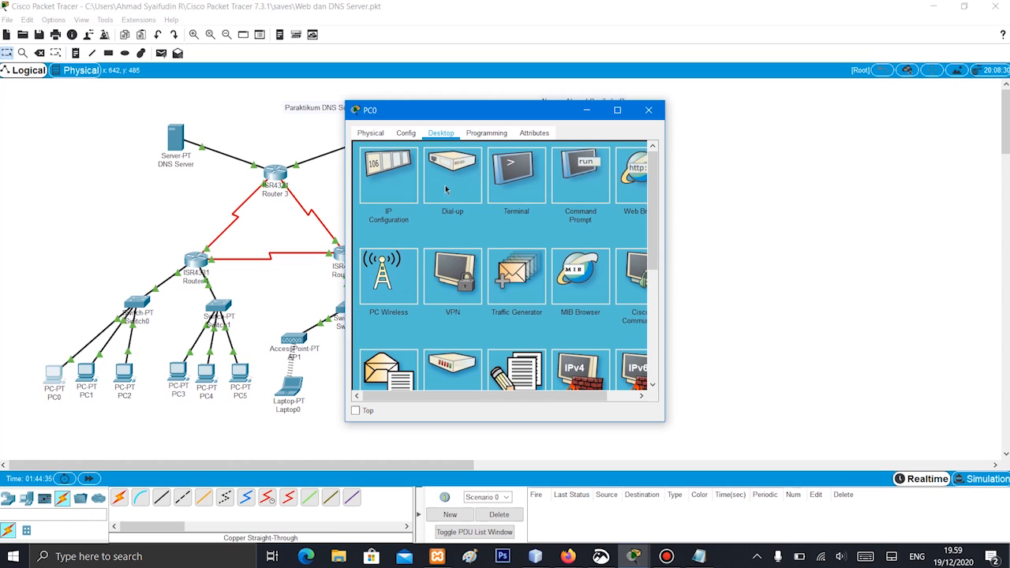
pyautogui.moveTo(470, 113); pyautogui.dragTo(599, 121)
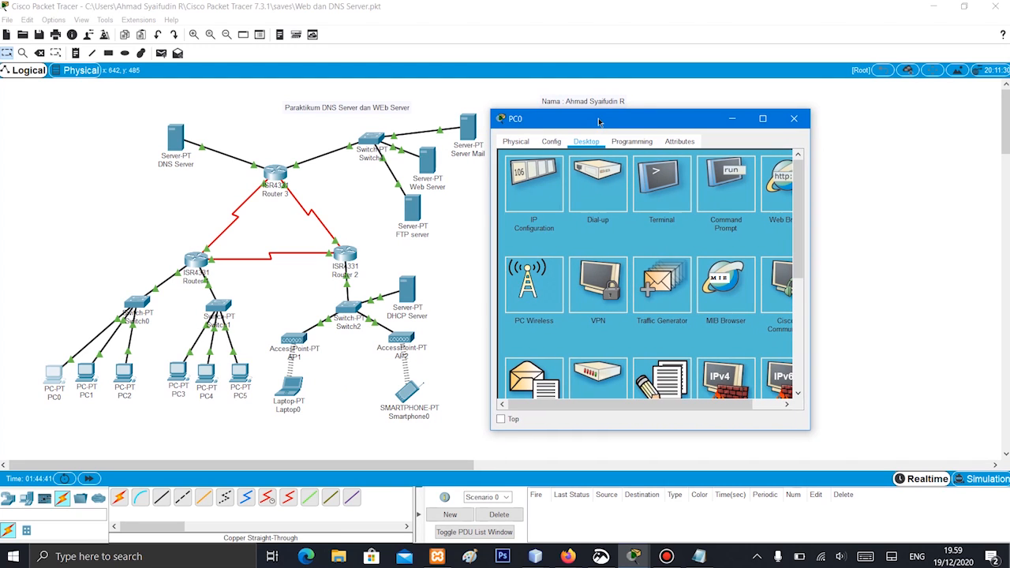
pyautogui.scroll(-3, 558, 312)
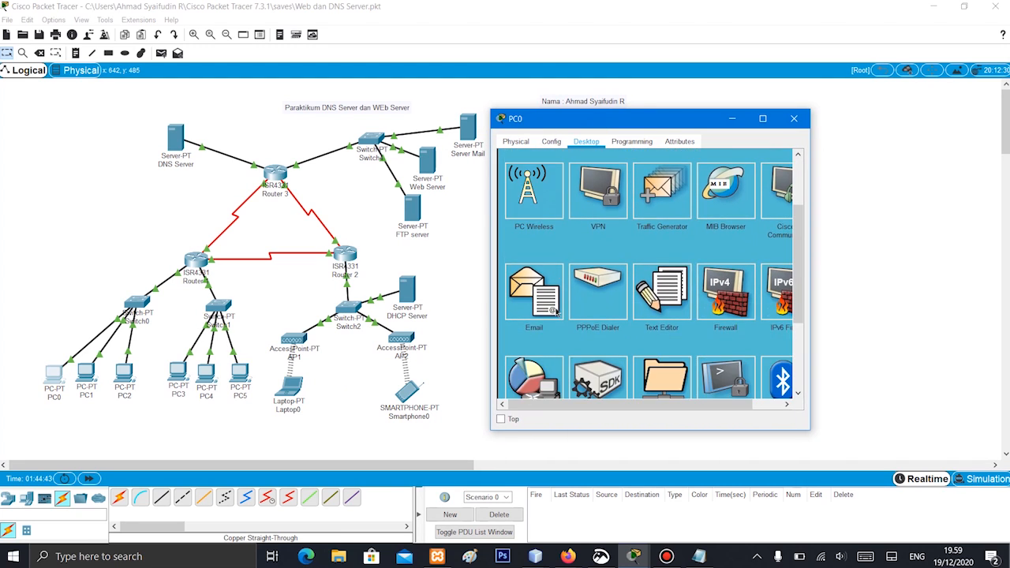
pyautogui.click(530, 314)
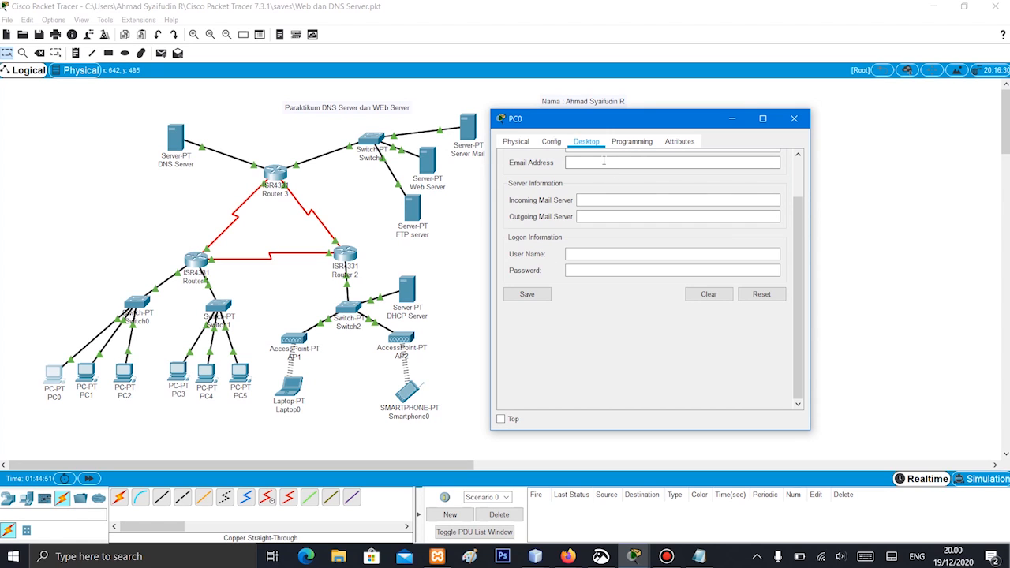
# Fill in the email address of the pc1 account in PC0's mail configuration and review its user and domain parts
pyautogui.click(603, 161)
pyautogui.click(604, 161)
pyautogui.write('pc1@mail.jarkom.com')
pyautogui.moveTo(579, 162); pyautogui.dragTo(567, 162)
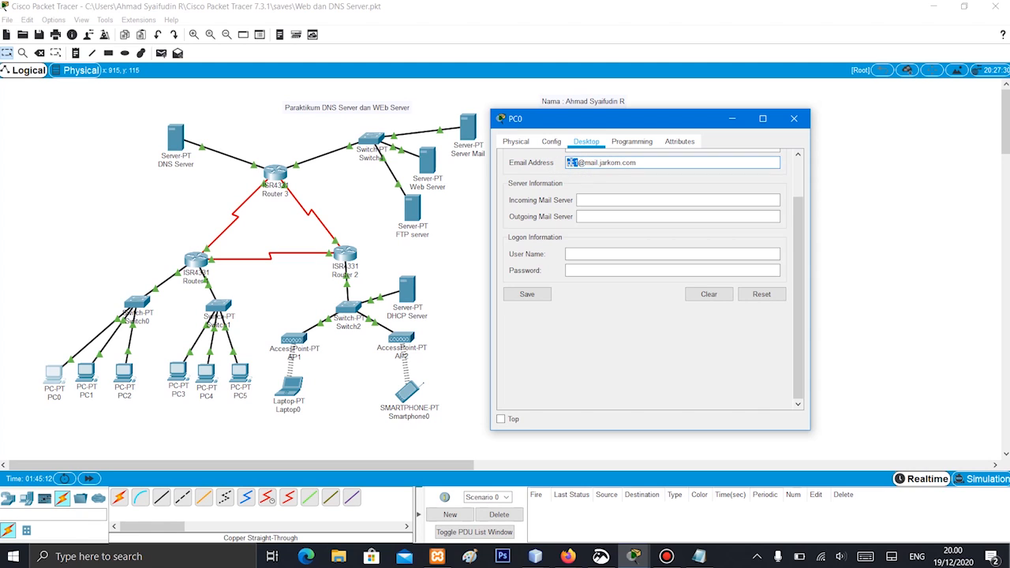
pyautogui.moveTo(585, 163); pyautogui.dragTo(643, 162)
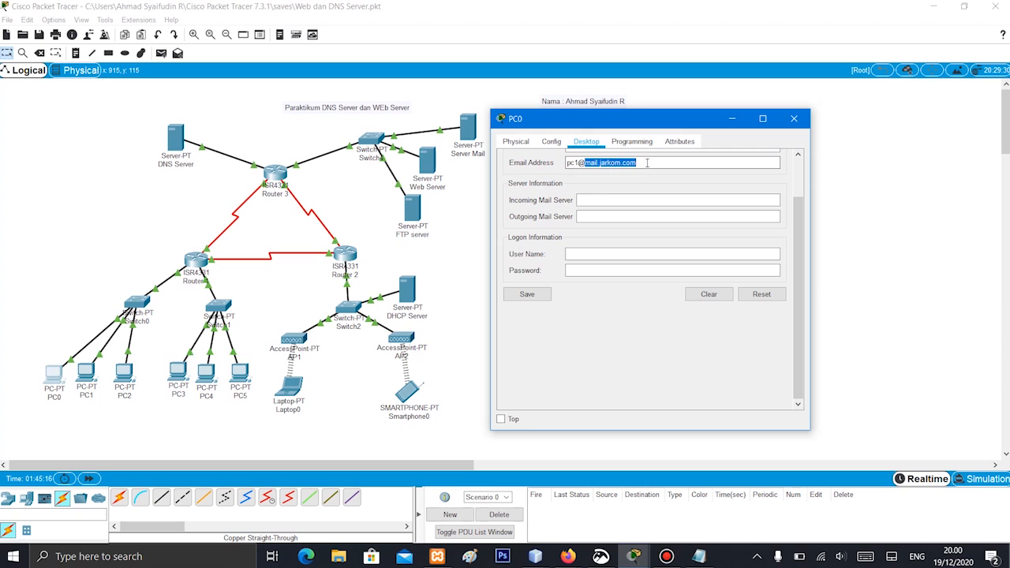
pyautogui.click(647, 162)
# Set both the incoming and outgoing mail servers on PC0 to mail.jarkom.com
pyautogui.click(588, 198)
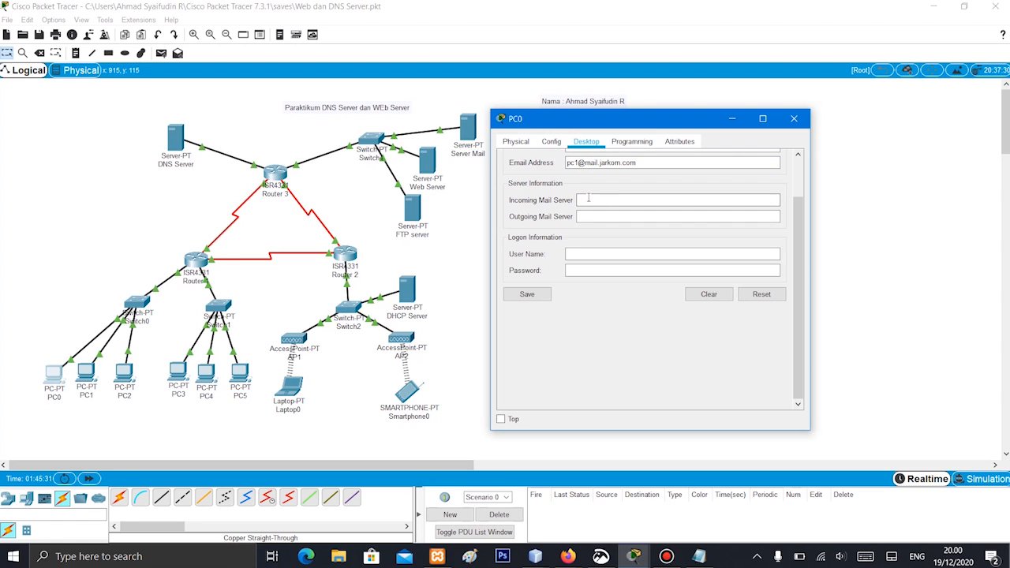
pyautogui.write('mail.jarkom.com')
pyautogui.click(606, 215)
pyautogui.write('ma')
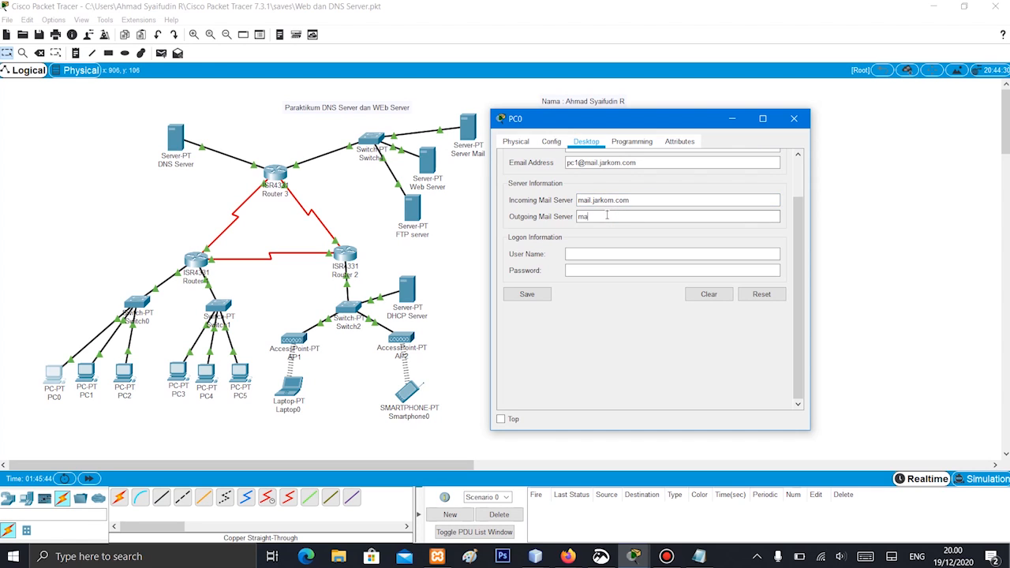
pyautogui.write('il.jarkom.com')
# Enter the logon user name pc1 and the account password on PC0, and try to save the mail settings
pyautogui.click(593, 253)
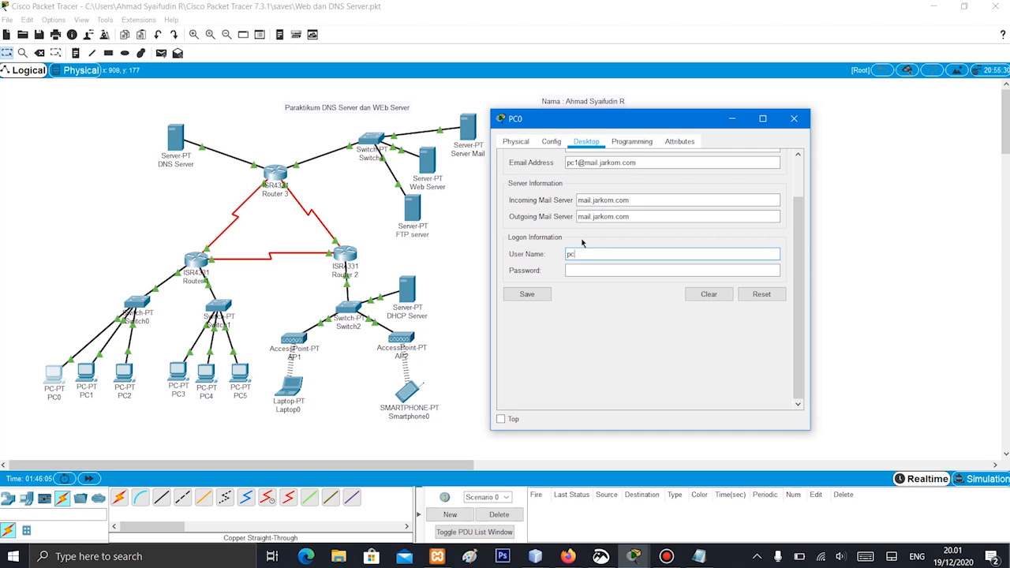
pyautogui.click(584, 273)
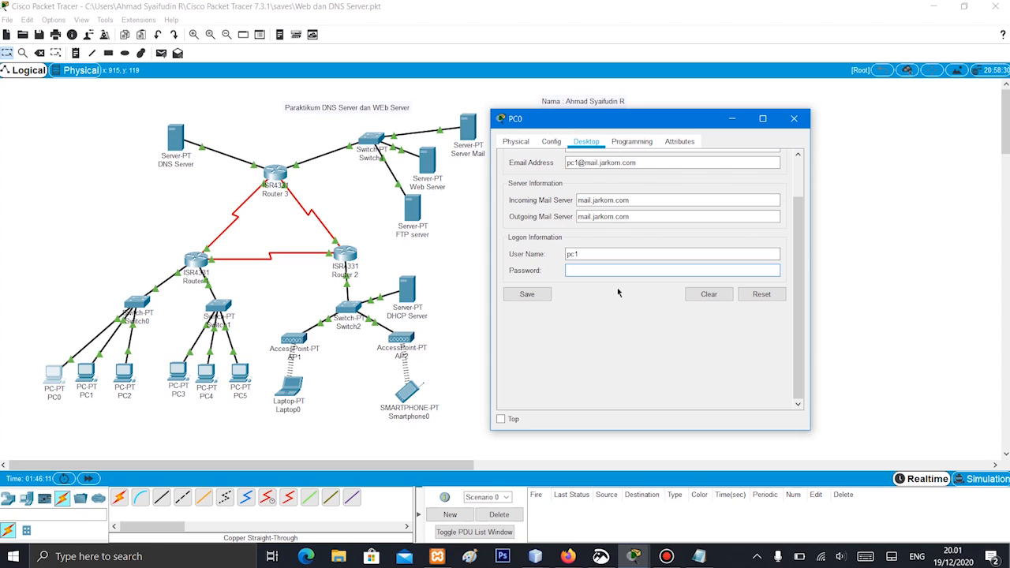
pyautogui.write('12345')
pyautogui.click(534, 295)
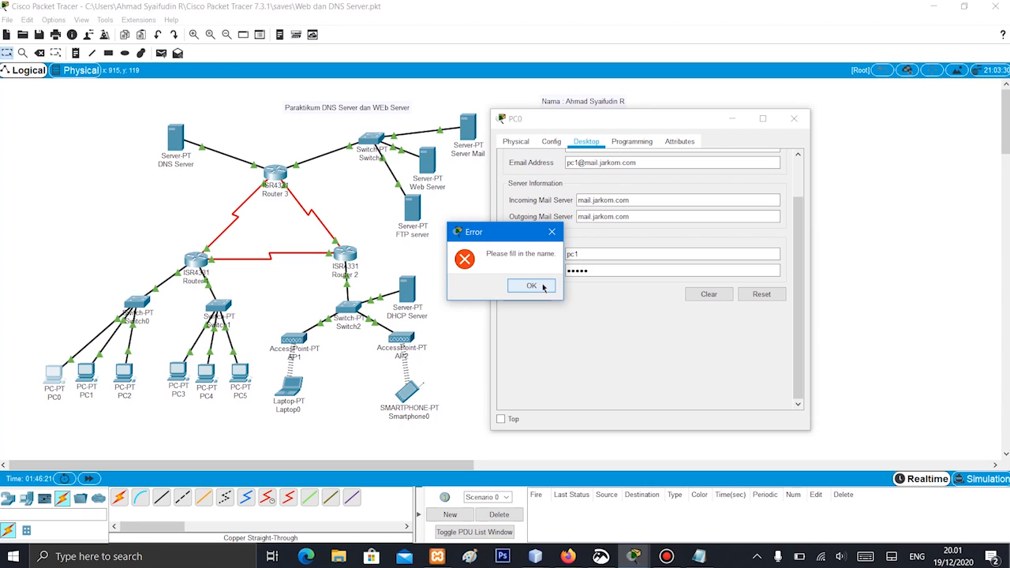
pyautogui.click(532, 286)
# Set the display name in PC0's mail configuration to pc1, save the settings and show the mail browser's message controls
pyautogui.scroll(2, 552, 294)
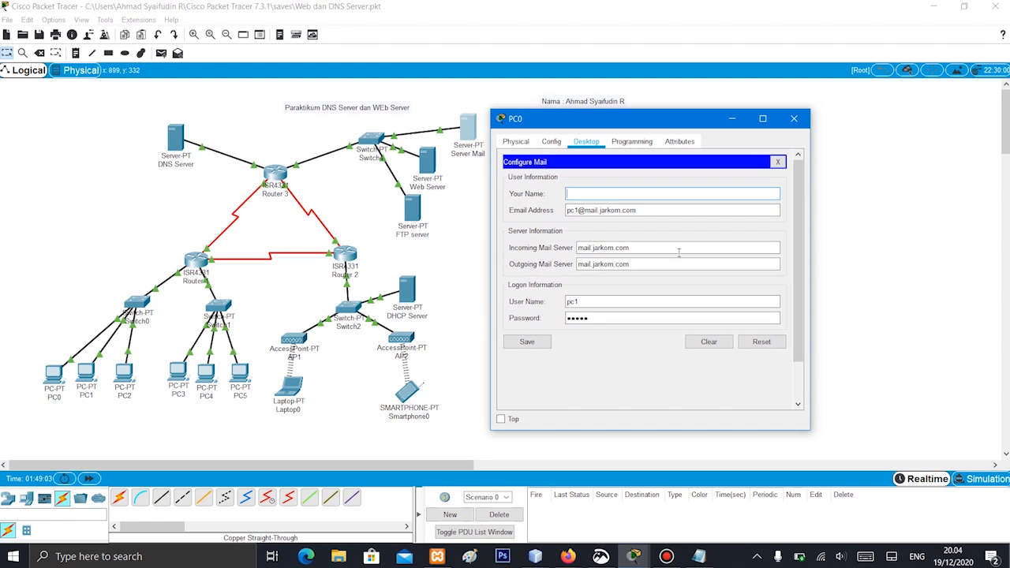
pyautogui.scroll(-2, 735, 296)
pyautogui.scroll(2, 736, 296)
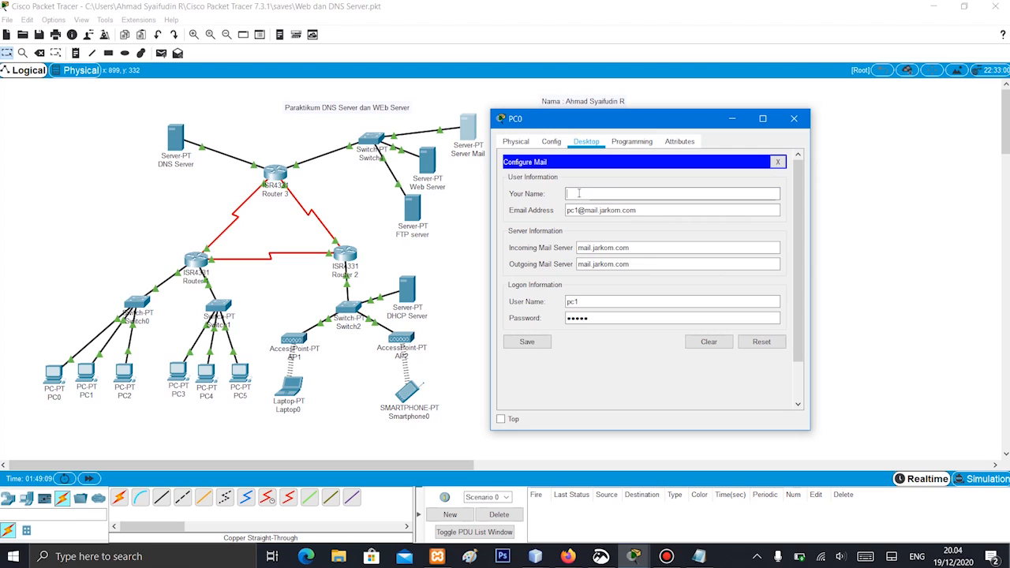
pyautogui.write('pc1')
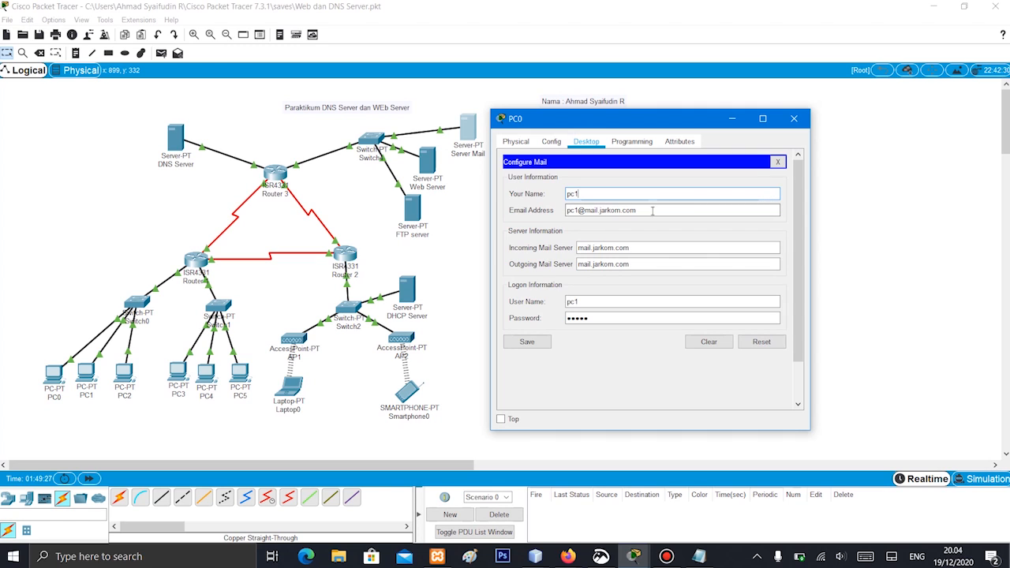
pyautogui.scroll(-2, 620, 246)
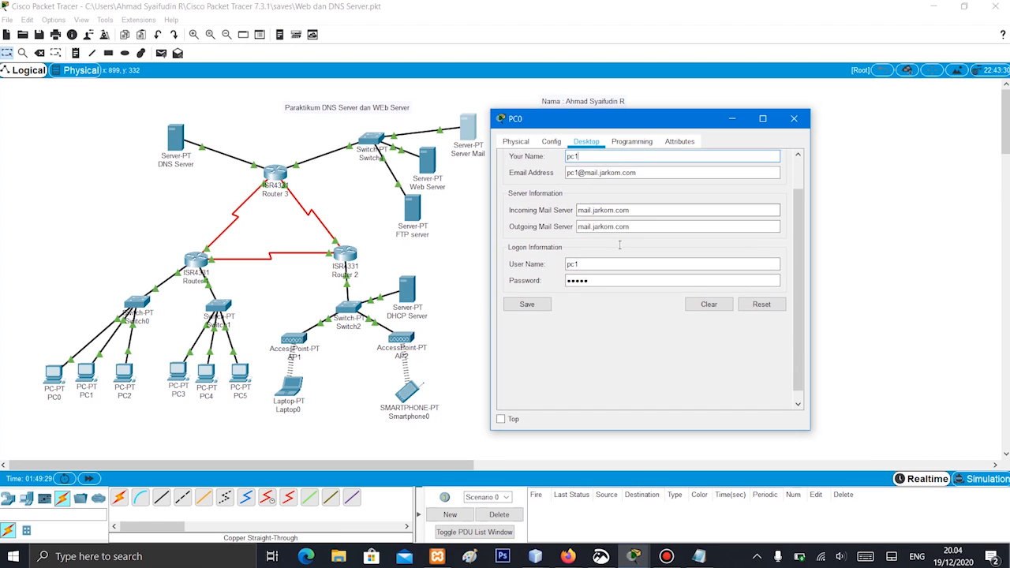
pyautogui.scroll(2, 619, 246)
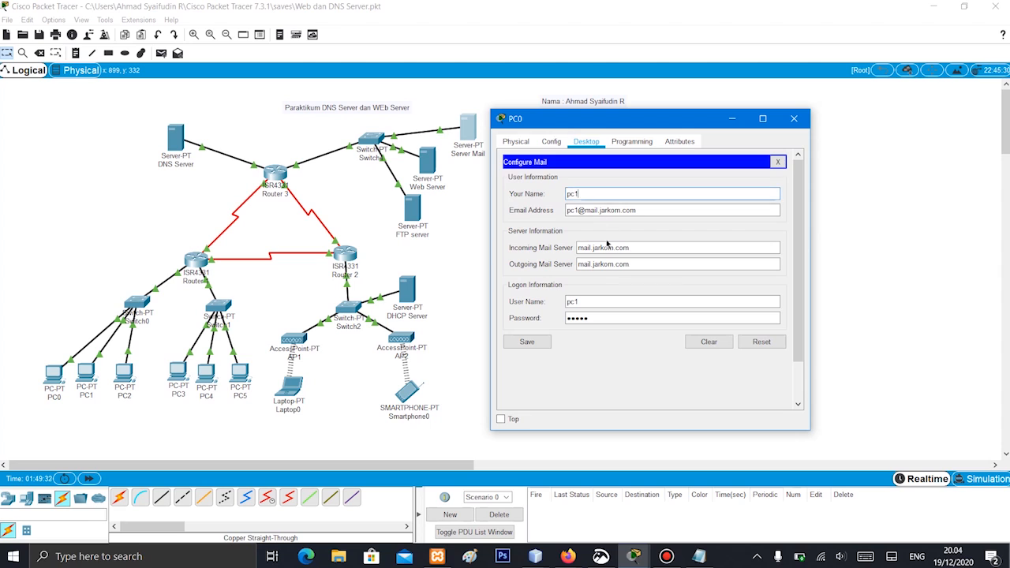
pyautogui.scroll(-2, 607, 244)
pyautogui.click(527, 293)
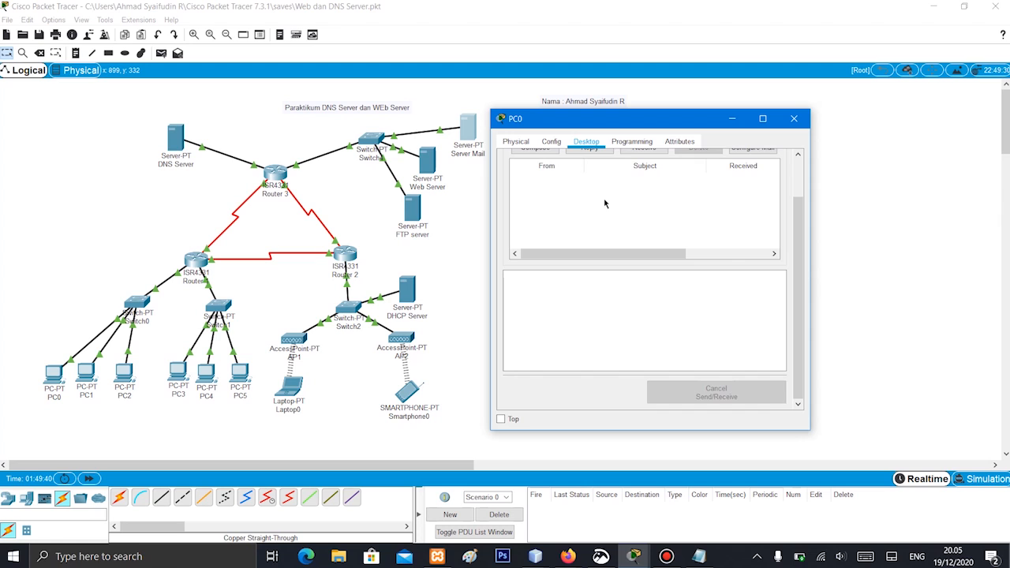
pyautogui.scroll(2, 606, 204)
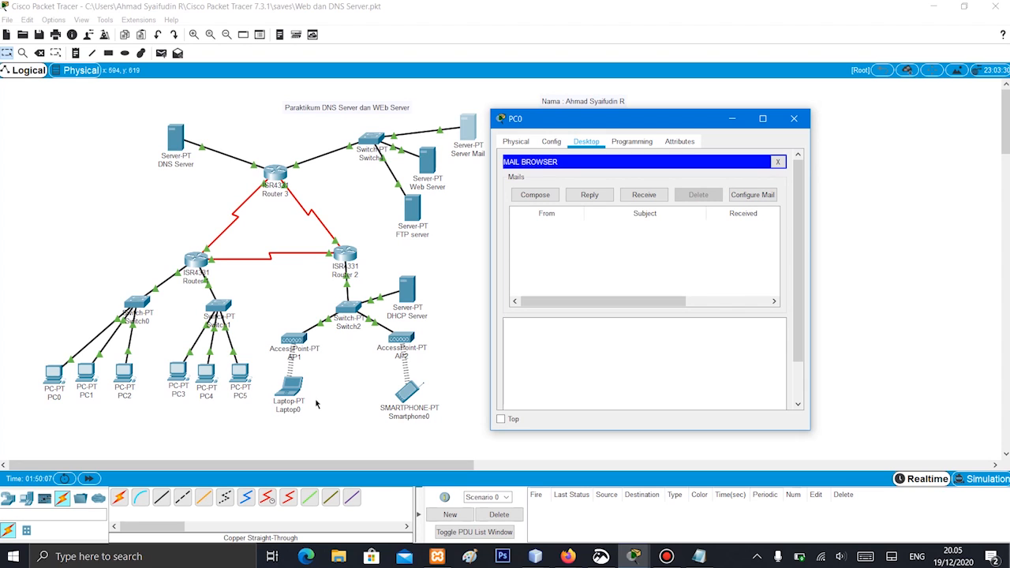
# Compose a new mail on PC0 addressed to the laptop account's email address with the subject "Coba Kirim"
pyautogui.click(522, 199)
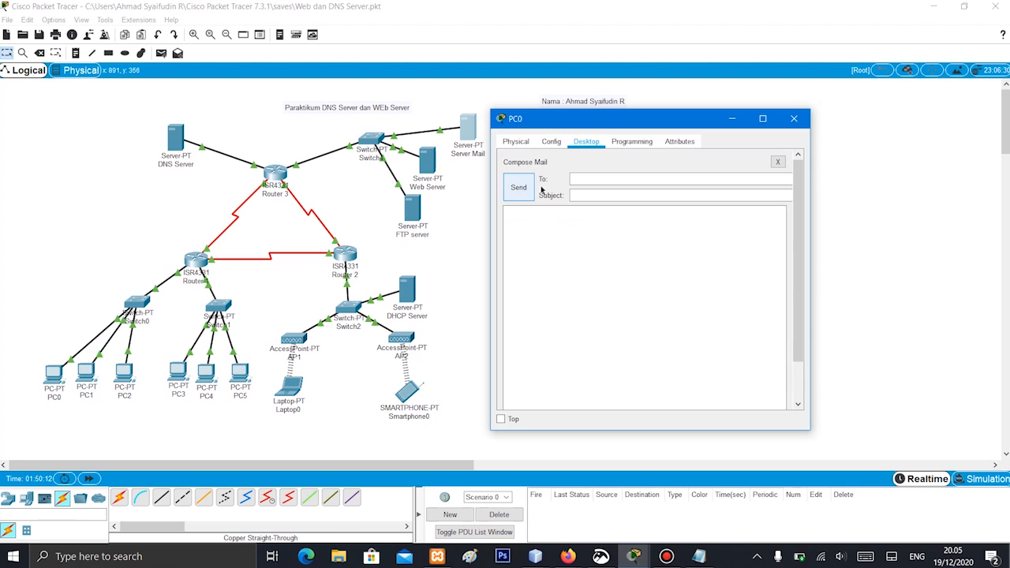
pyautogui.click(595, 178)
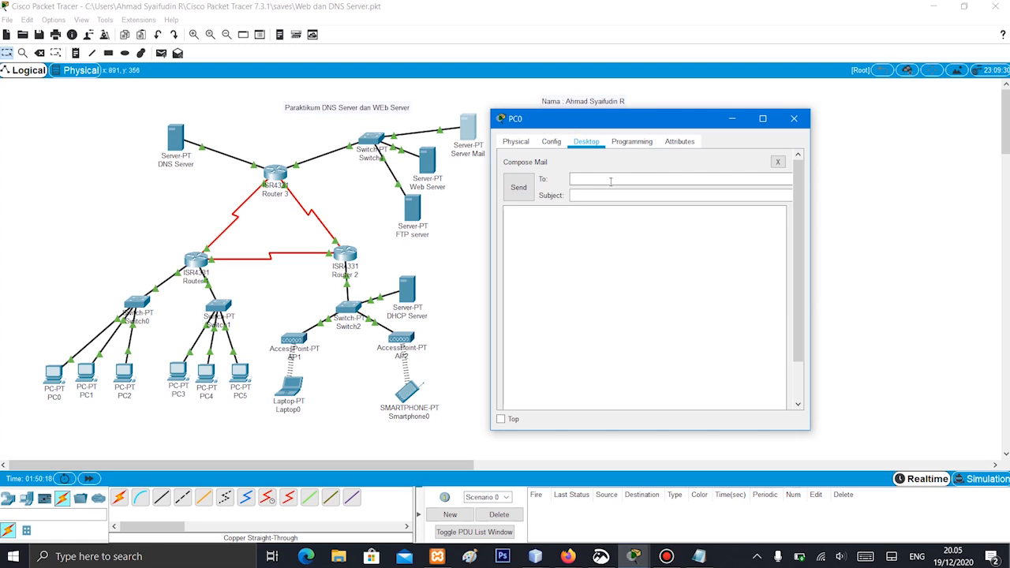
pyautogui.write('laptop@mail.jarkom.com')
pyautogui.click(621, 198)
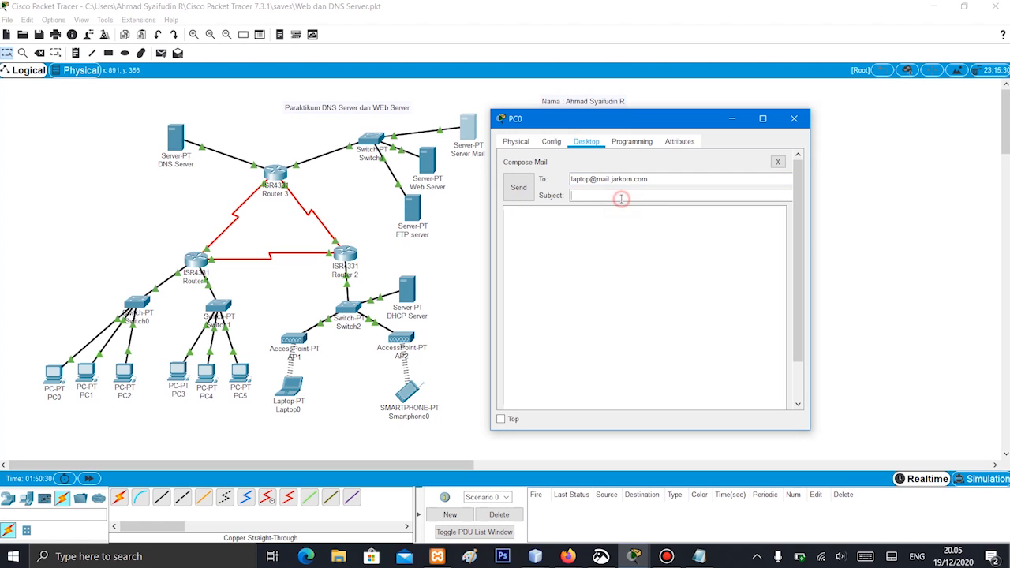
pyautogui.write('Coba Kirim')
# Write the message body "Haloooooo" and, on a new line, "Ini pesan emaiol pertama dari pc 1", send the mail and check its sending status
pyautogui.click(564, 242)
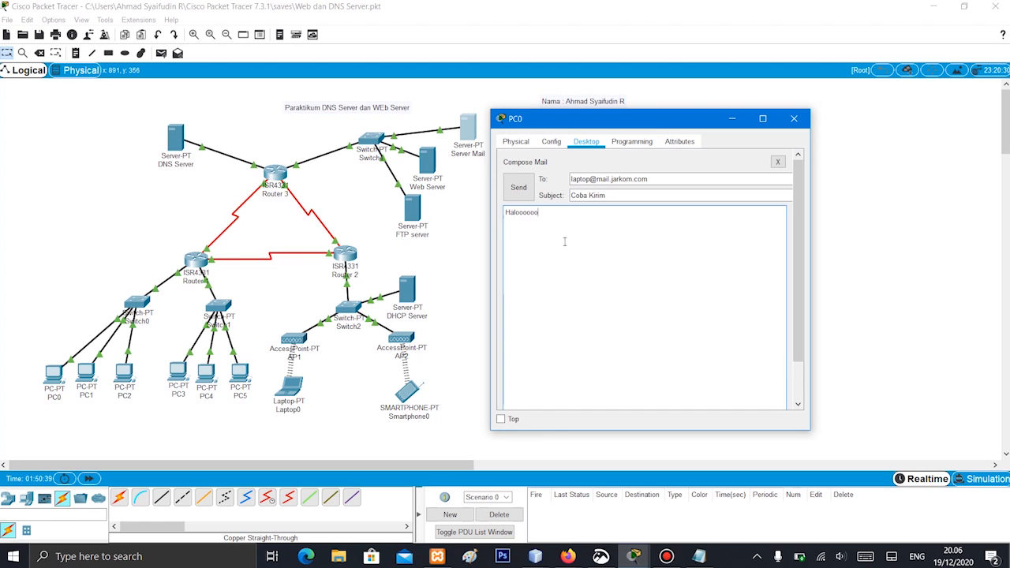
pyautogui.write('Haloooooo Ini pe')
pyautogui.write('san emaiol per')
pyautogui.write('tama dari pc 1')
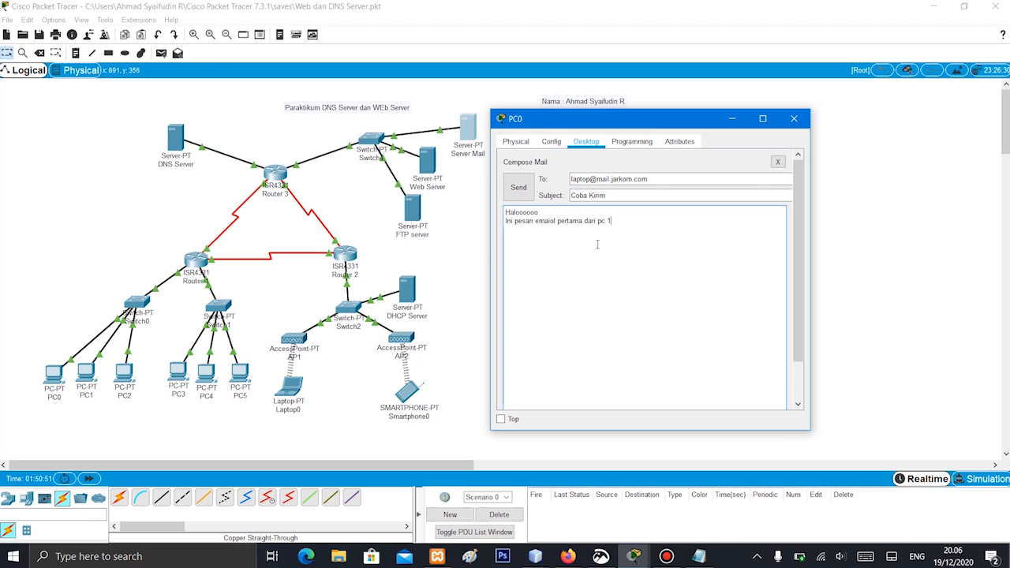
pyautogui.click(523, 189)
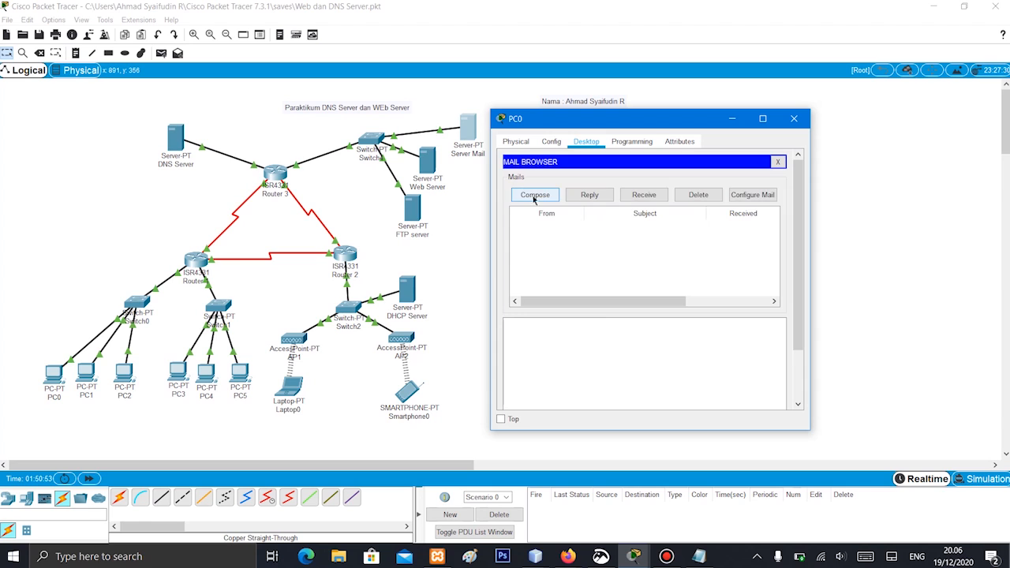
pyautogui.scroll(-4, 633, 300)
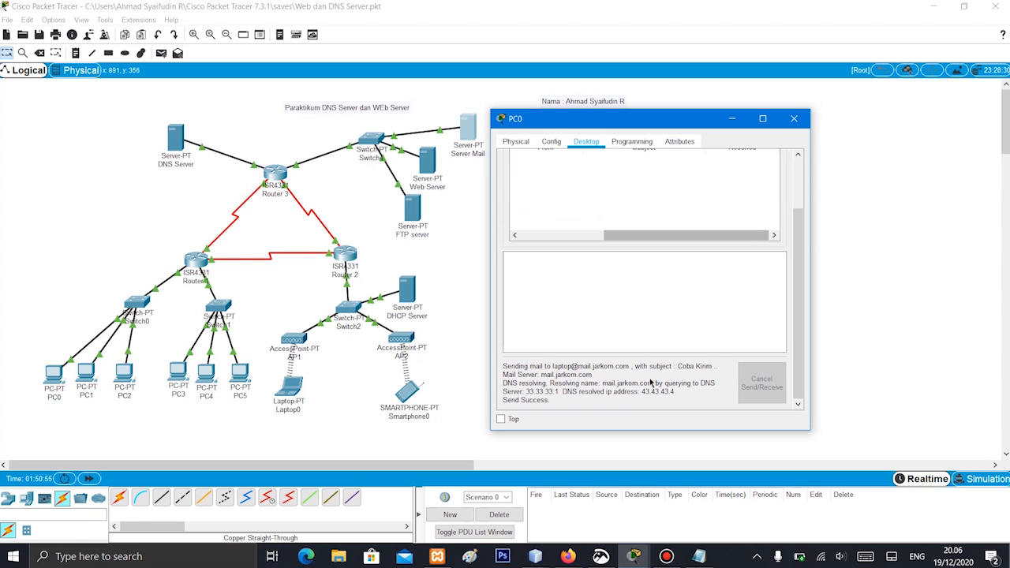
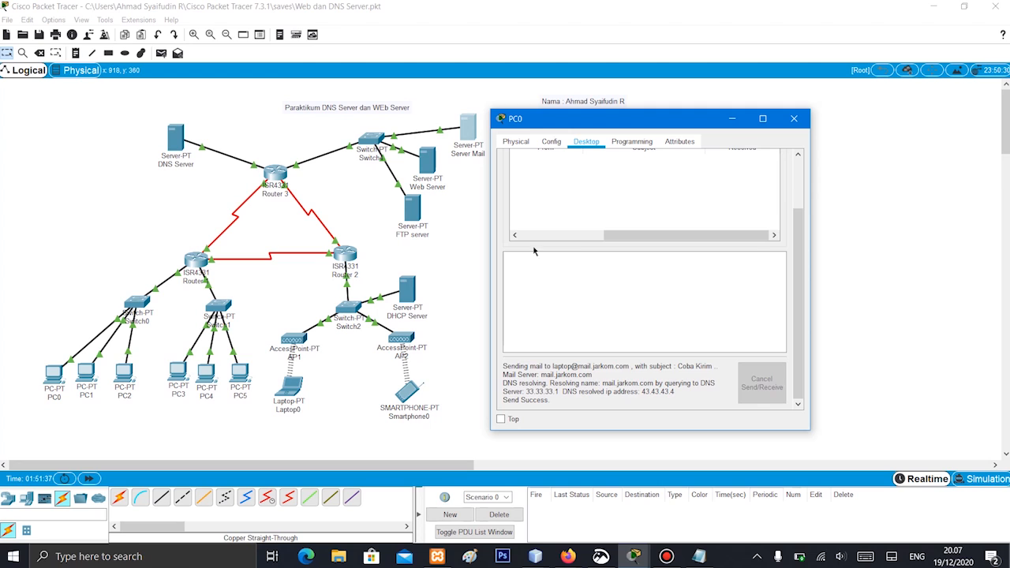
# Close PC0's window and open the Email application's mail configuration on Laptop0
pyautogui.scroll(5, 649, 262)
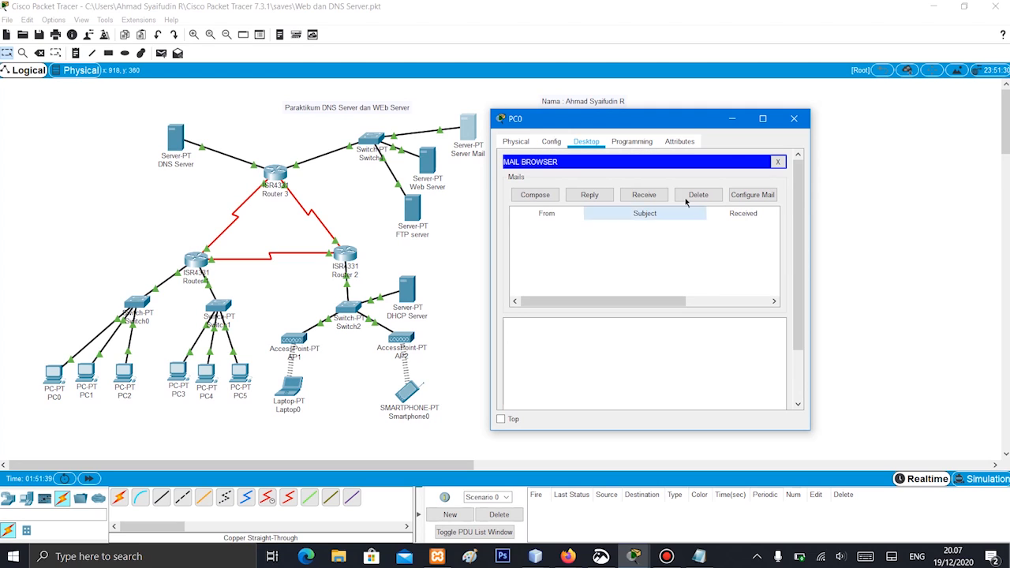
pyautogui.click(794, 118)
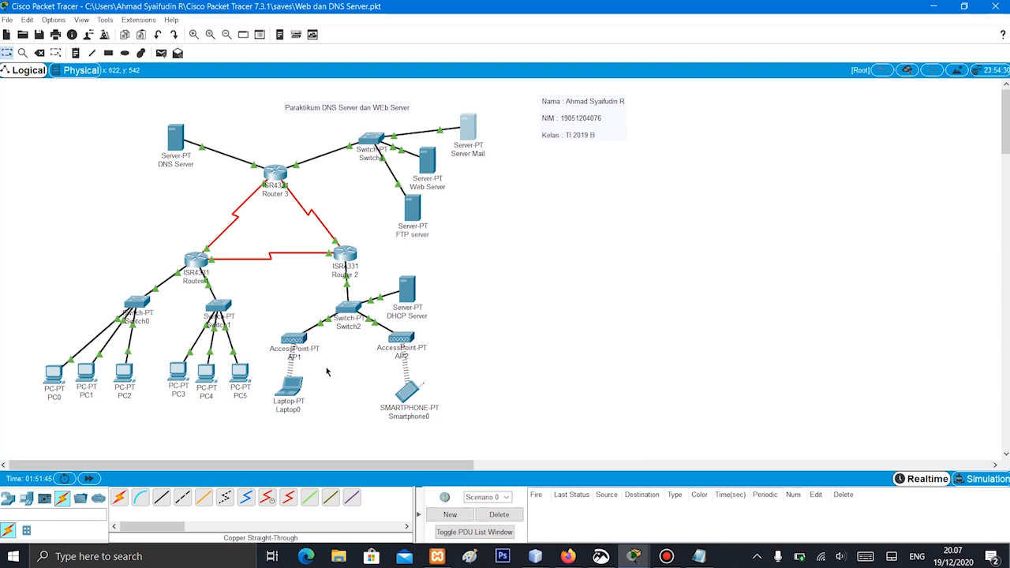
pyautogui.click(289, 391)
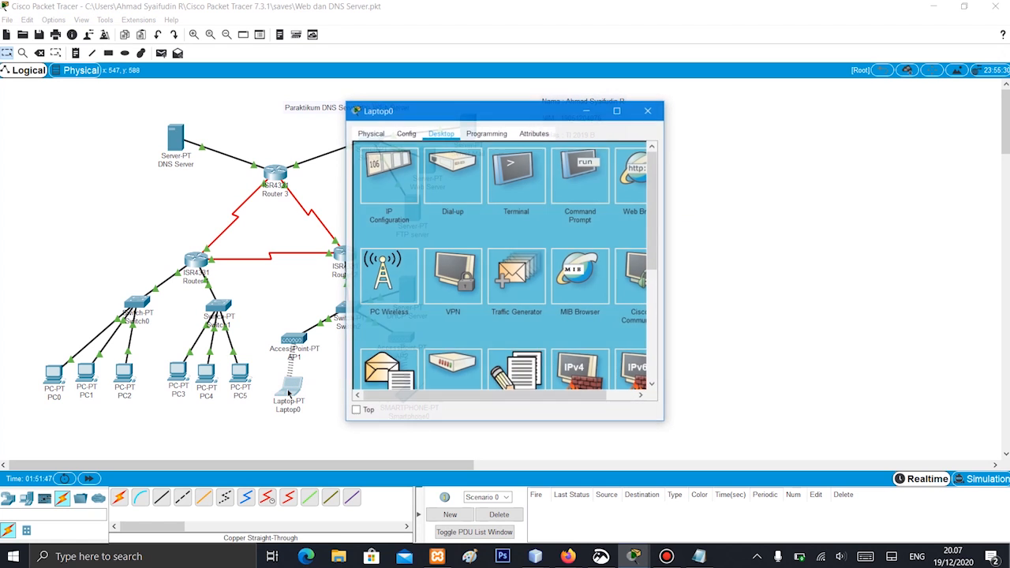
pyautogui.click(442, 135)
pyautogui.scroll(-3, 472, 276)
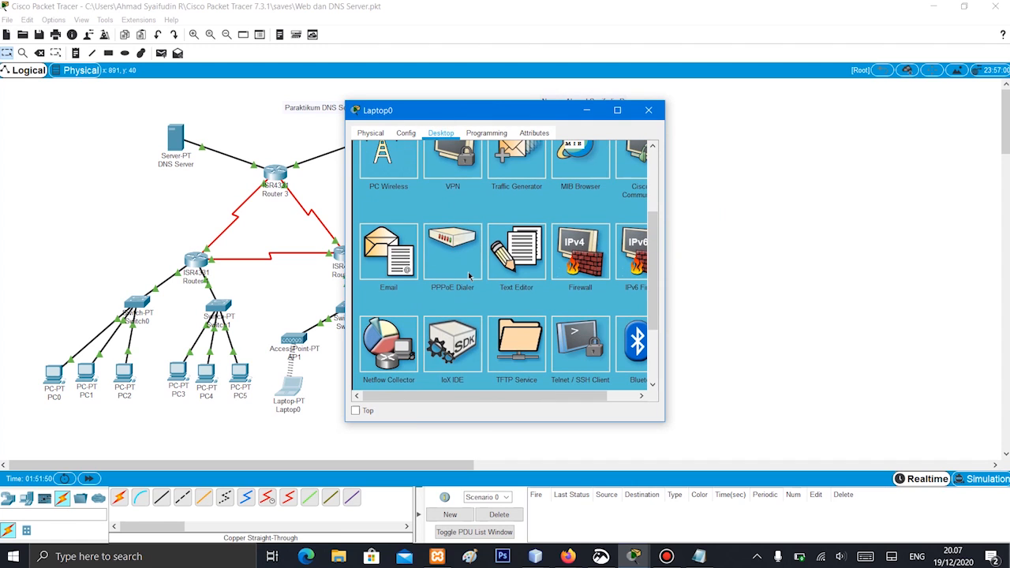
pyautogui.click(399, 270)
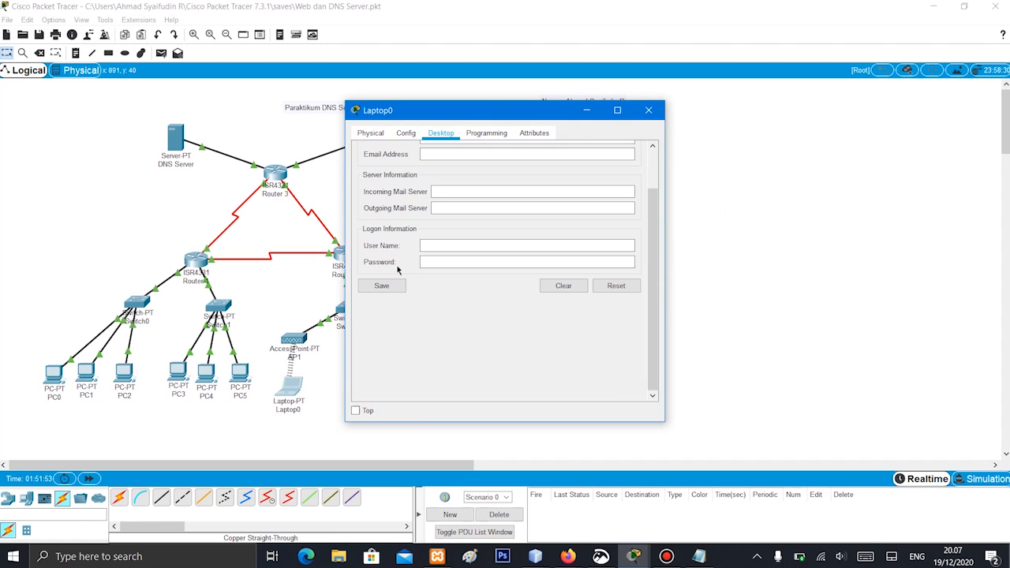
pyautogui.scroll(2, 478, 202)
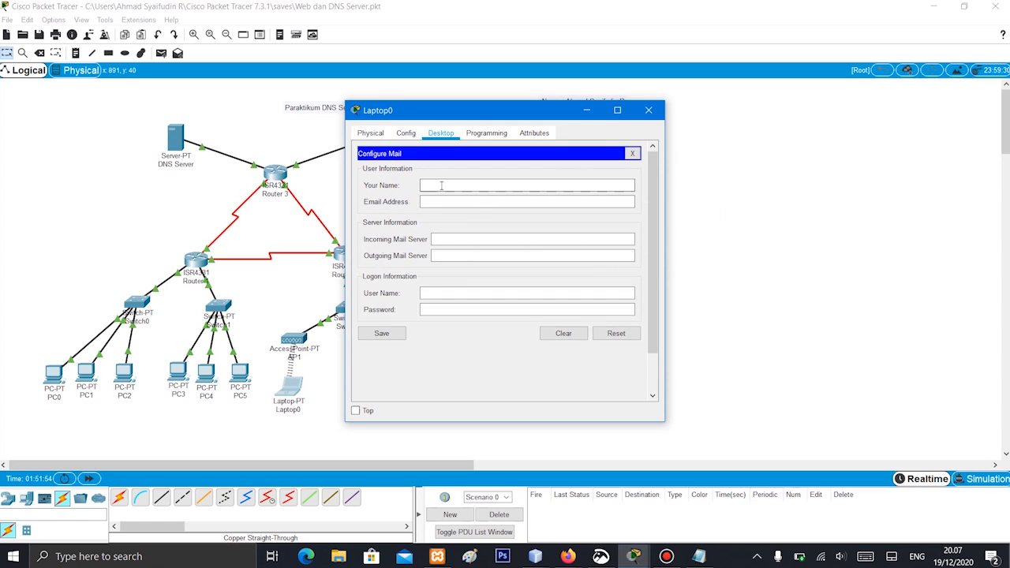
# Set the display name to laptop and fill in the laptop account's email address in Laptop0's mail configuration
pyautogui.click(442, 185)
pyautogui.write('laptop')
pyautogui.click(448, 202)
pyautogui.write('laptopmail.jarkom.com')
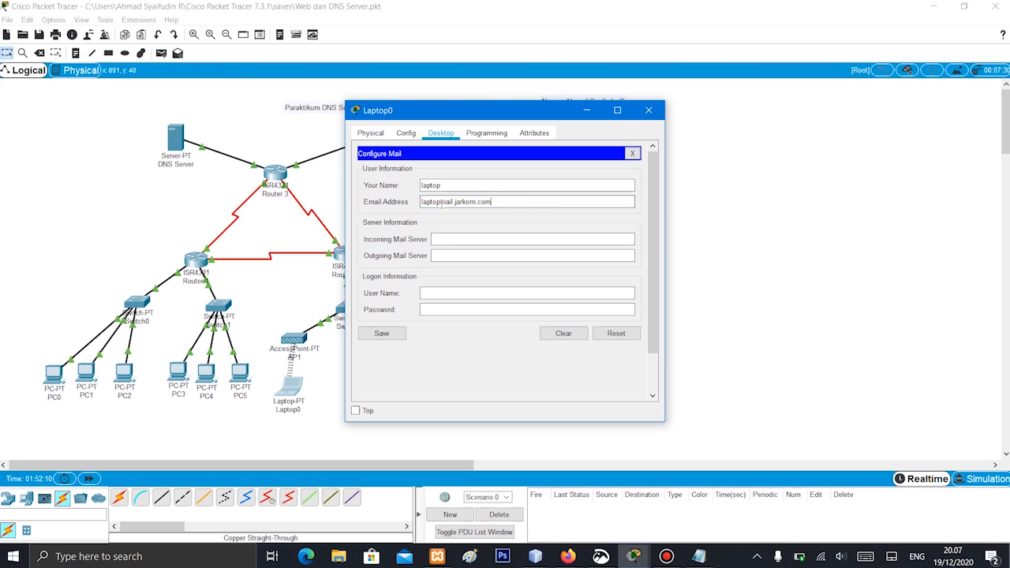
pyautogui.click(441, 202)
pyautogui.write('@')
# Set both the incoming and outgoing mail servers on Laptop0 to mail.jarkom.com
pyautogui.click(461, 239)
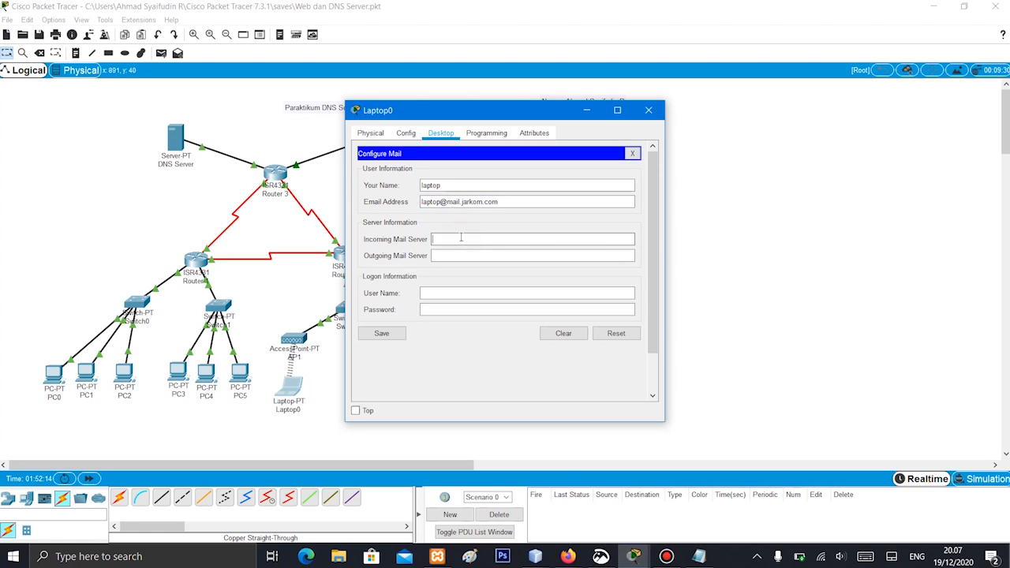
pyautogui.write('mail.jarkom.com')
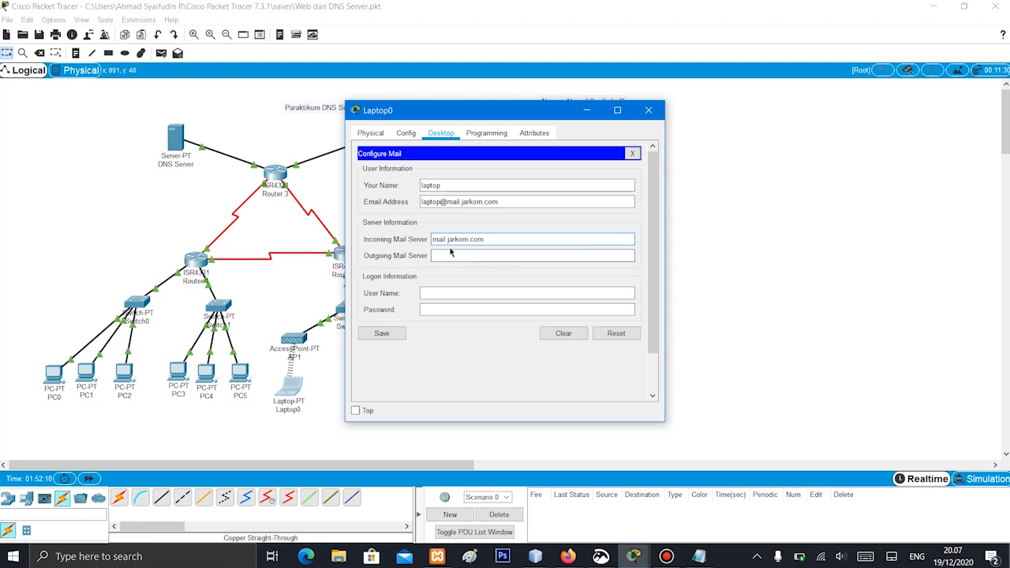
pyautogui.click(452, 256)
pyautogui.write('mail.jarkom.com')
# Enter the logon user name laptop and the account password on Laptop0, and save the mail settings
pyautogui.click(437, 293)
pyautogui.write('lapto')
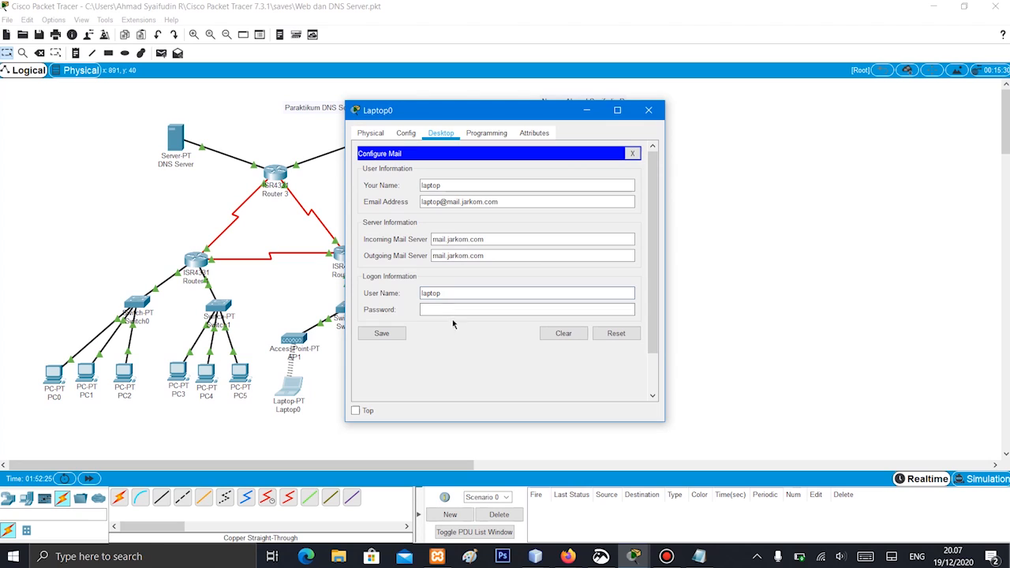
pyautogui.click(450, 310)
pyautogui.write('•••••')
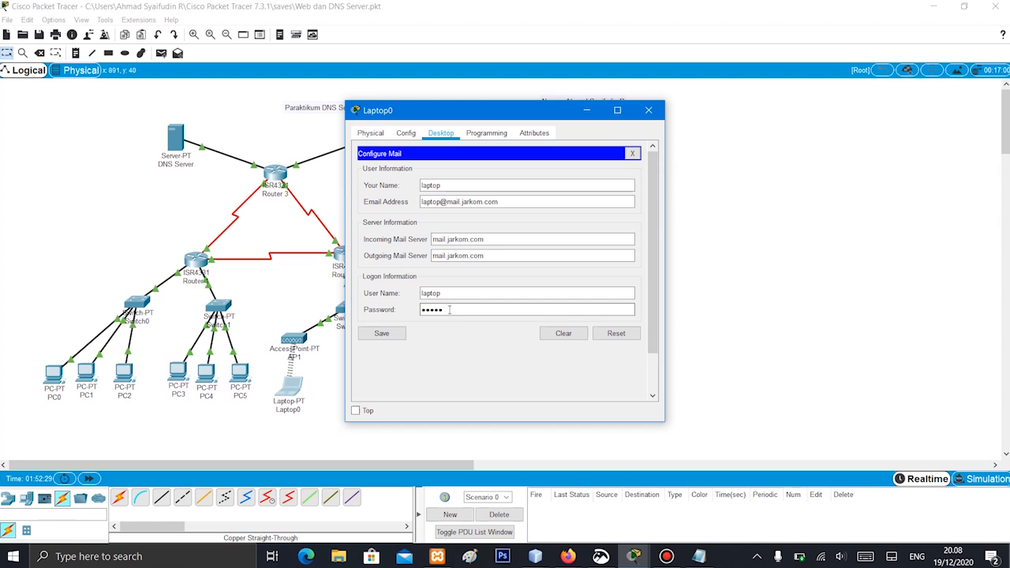
pyautogui.click(377, 333)
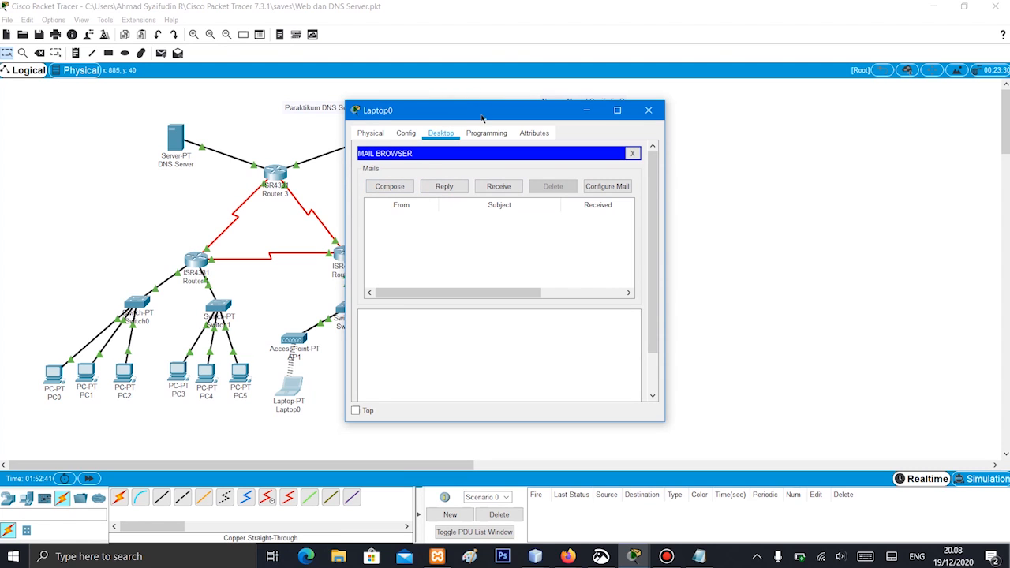
# Receive the mail on Laptop0, and check the EMAIL service settings on Server Mail
pyautogui.moveTo(482, 117); pyautogui.dragTo(615, 110)
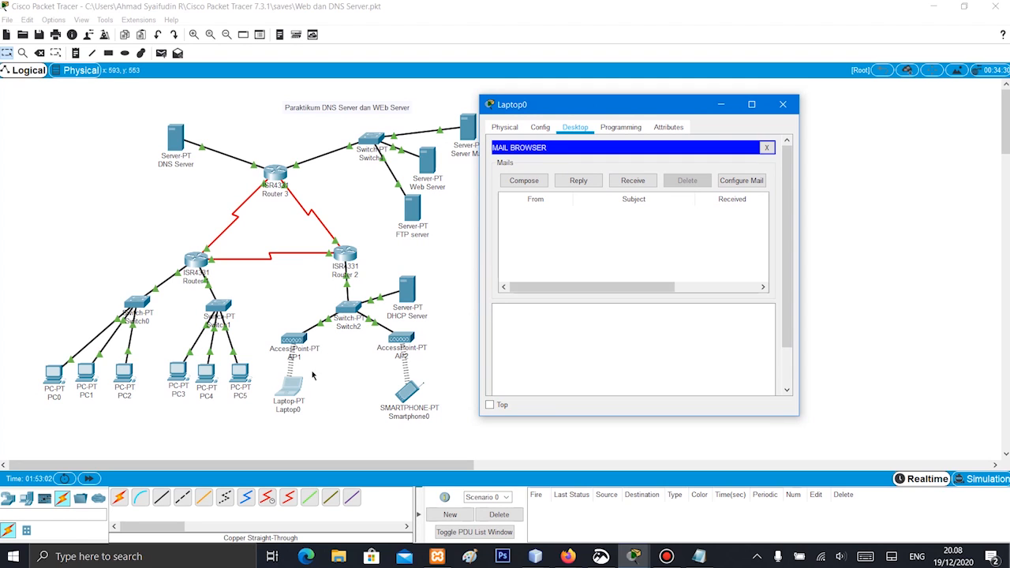
pyautogui.click(644, 182)
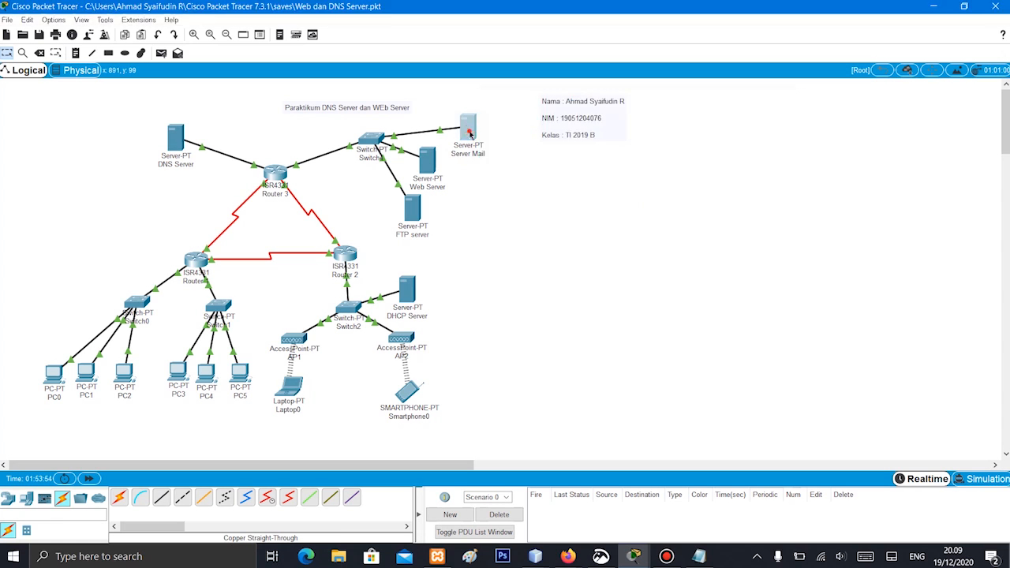
pyautogui.click(469, 133)
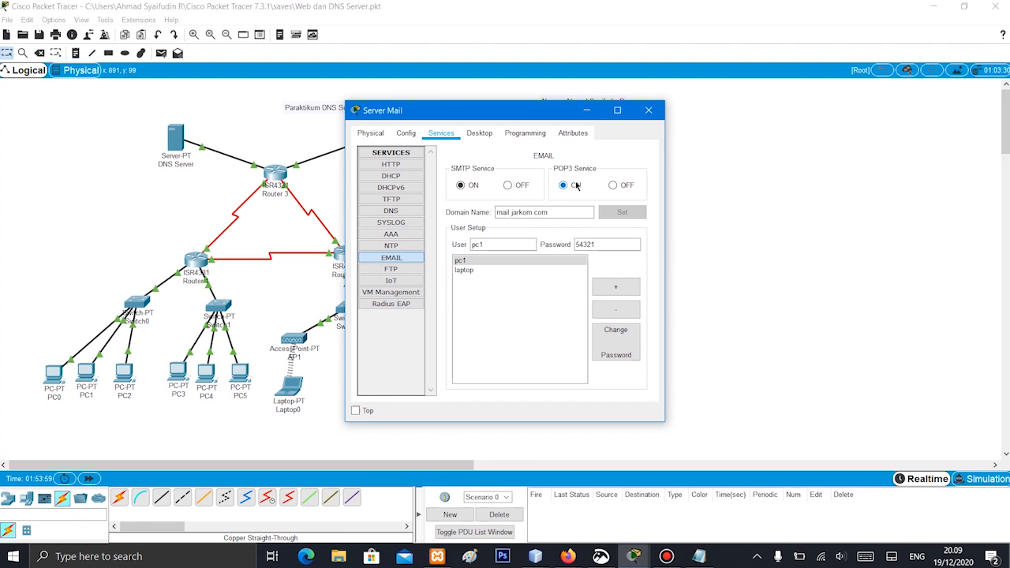
pyautogui.click(588, 109)
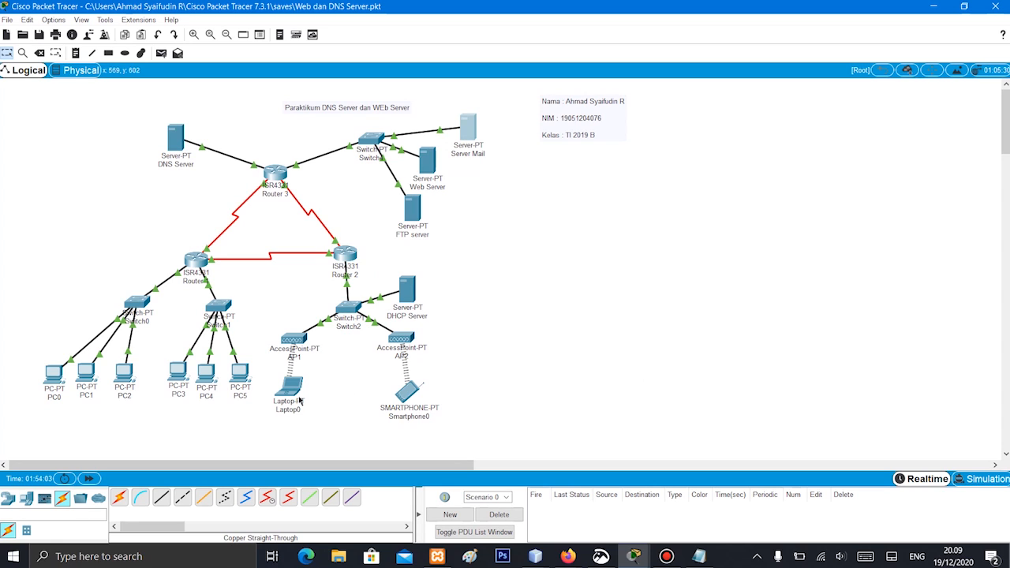
# Return to Laptop0's mail browser and open the received "Coba Kirim" message
pyautogui.moveTo(293, 398)
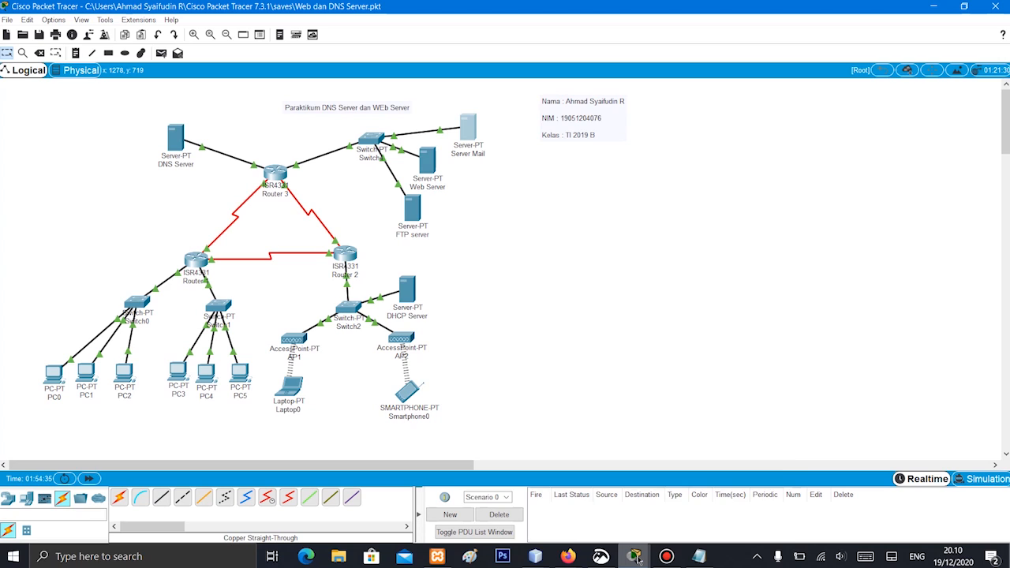
pyautogui.moveTo(634, 557)
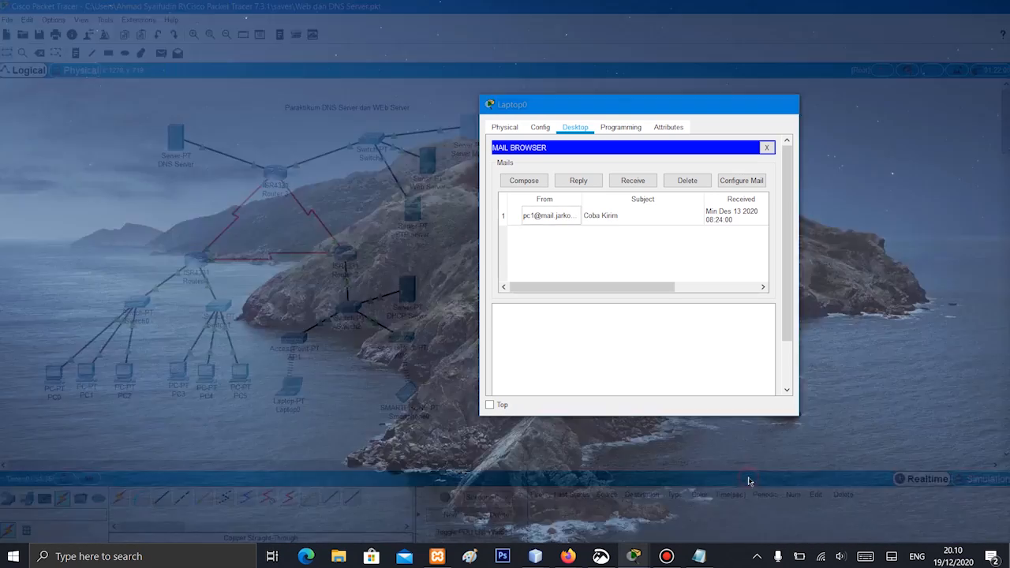
pyautogui.click(750, 481)
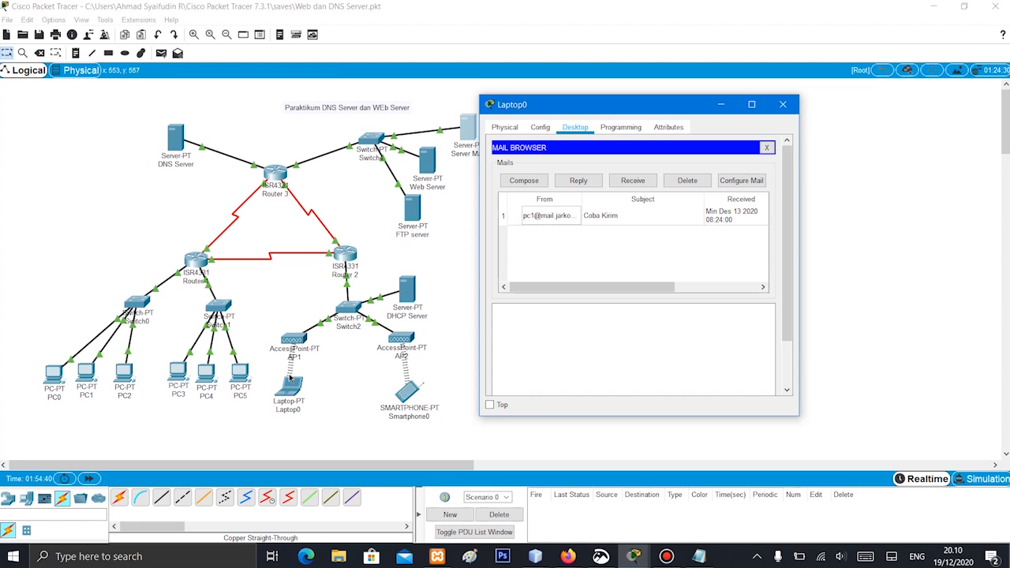
pyautogui.click(570, 216)
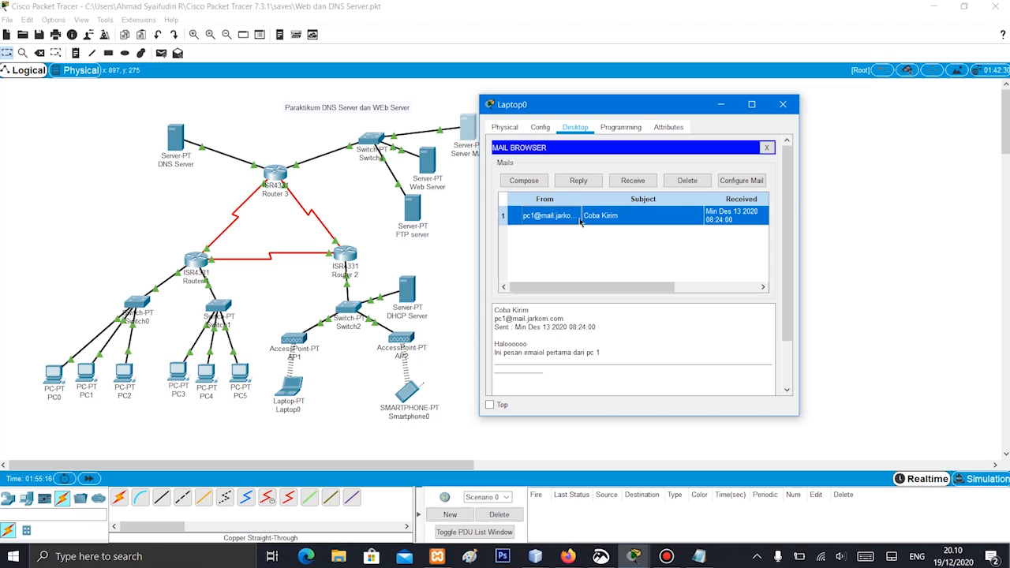
# Reply to the "Coba Kirim" message without adding text, send it, check the sending status and close Laptop0's window
pyautogui.click(584, 181)
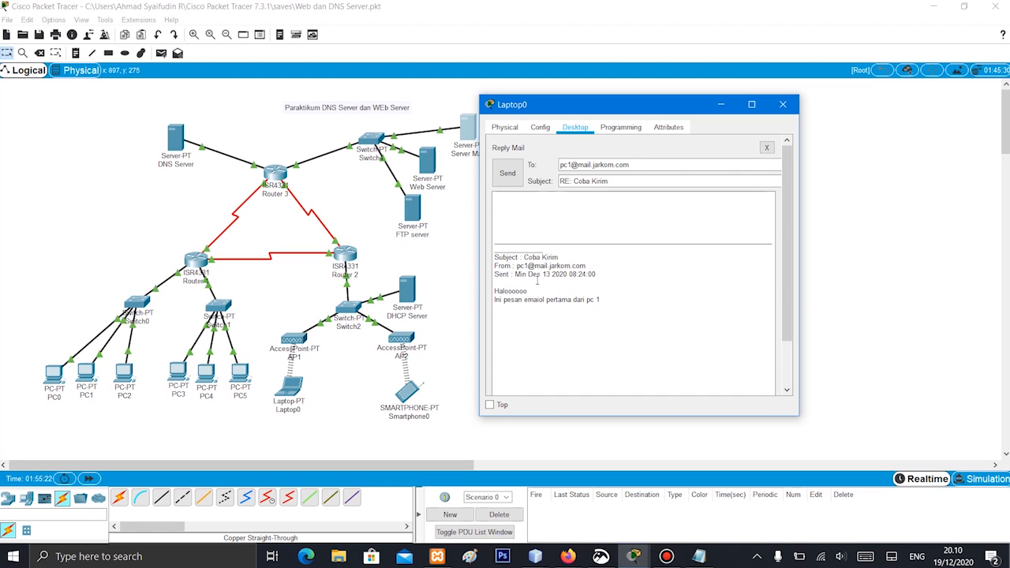
pyautogui.scroll(-2, 587, 306)
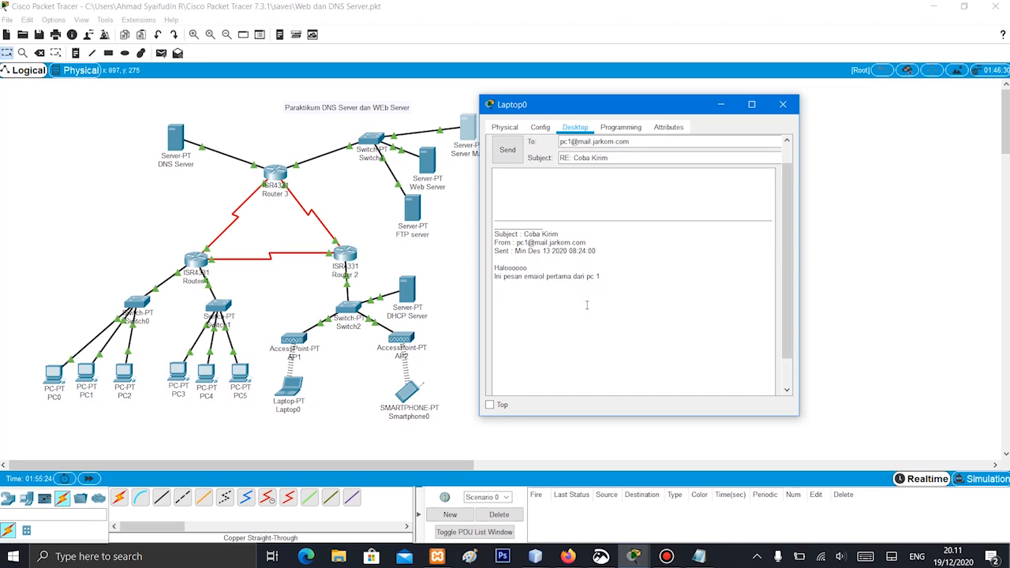
pyautogui.scroll(2, 587, 305)
pyautogui.scroll(-2, 587, 306)
pyautogui.scroll(2, 587, 306)
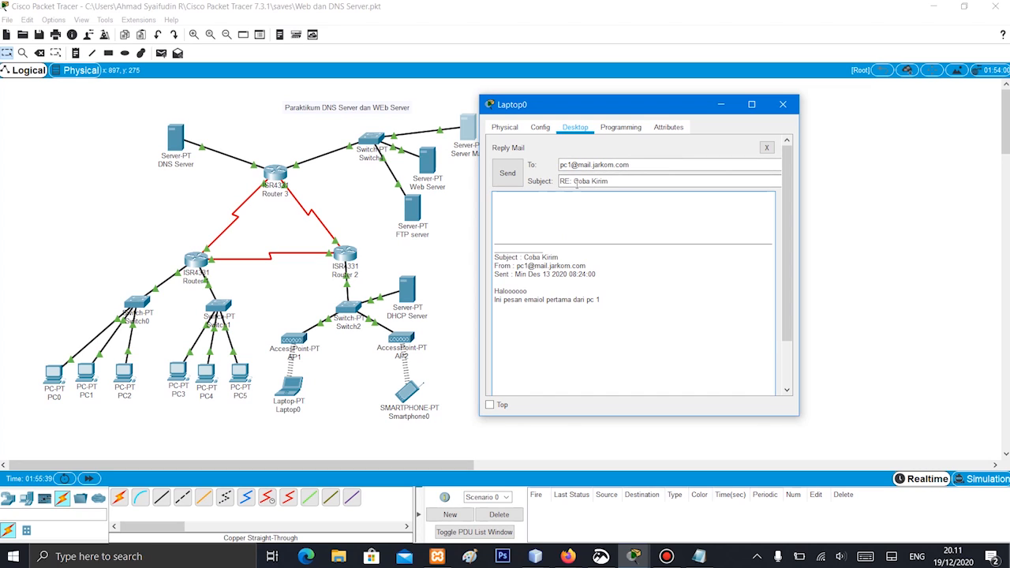
pyautogui.click(506, 173)
pyautogui.scroll(-3, 582, 282)
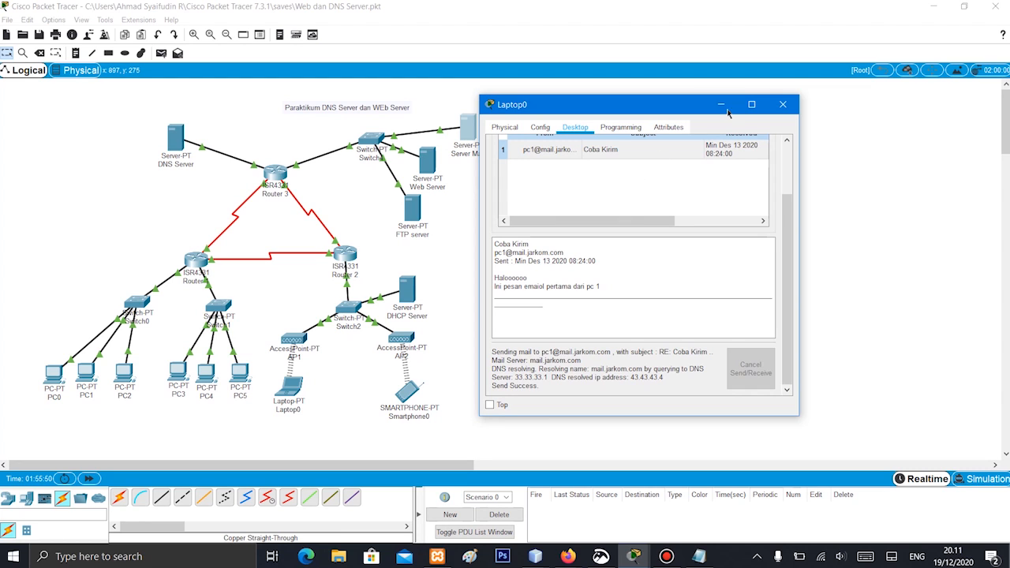
pyautogui.click(783, 104)
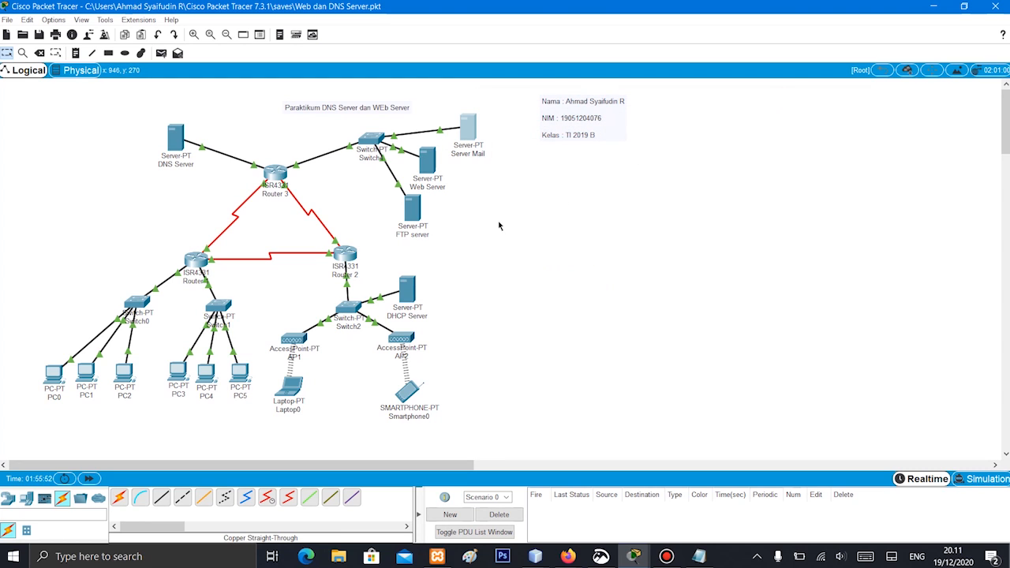
# Open the Email application on PC0 and receive its incoming mail
pyautogui.click(49, 375)
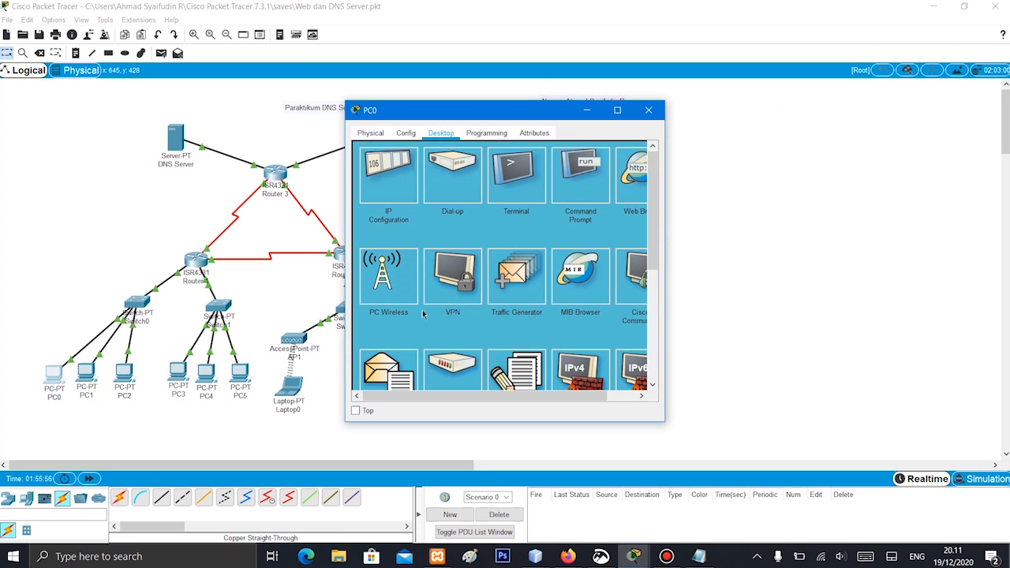
pyautogui.scroll(-3, 444, 354)
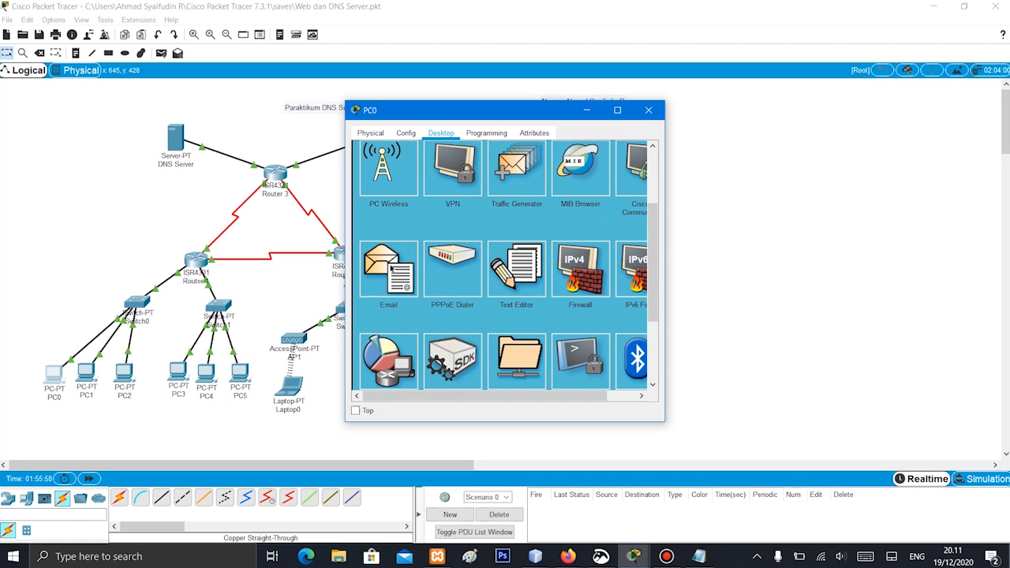
pyautogui.click(389, 268)
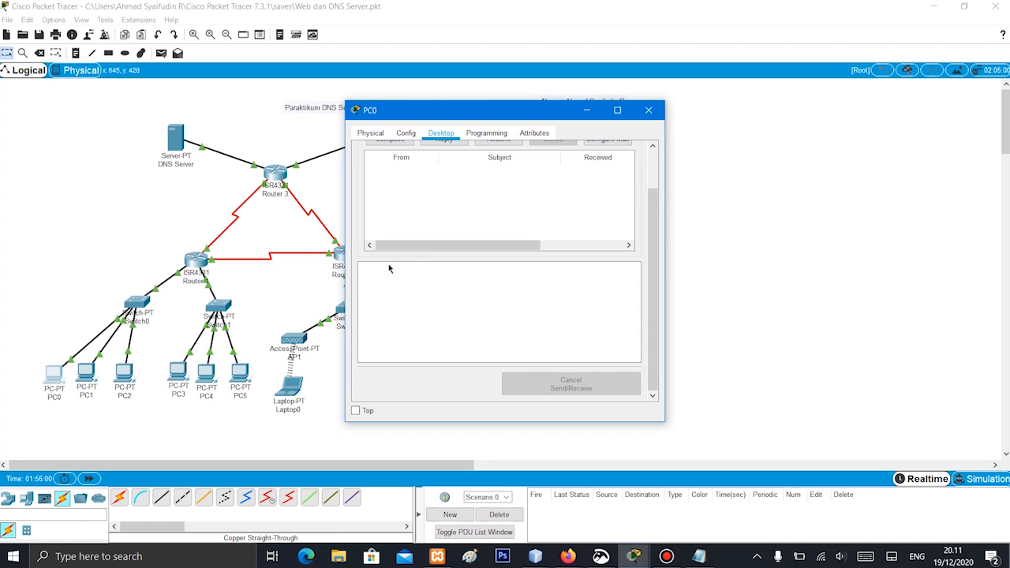
pyautogui.scroll(3, 495, 183)
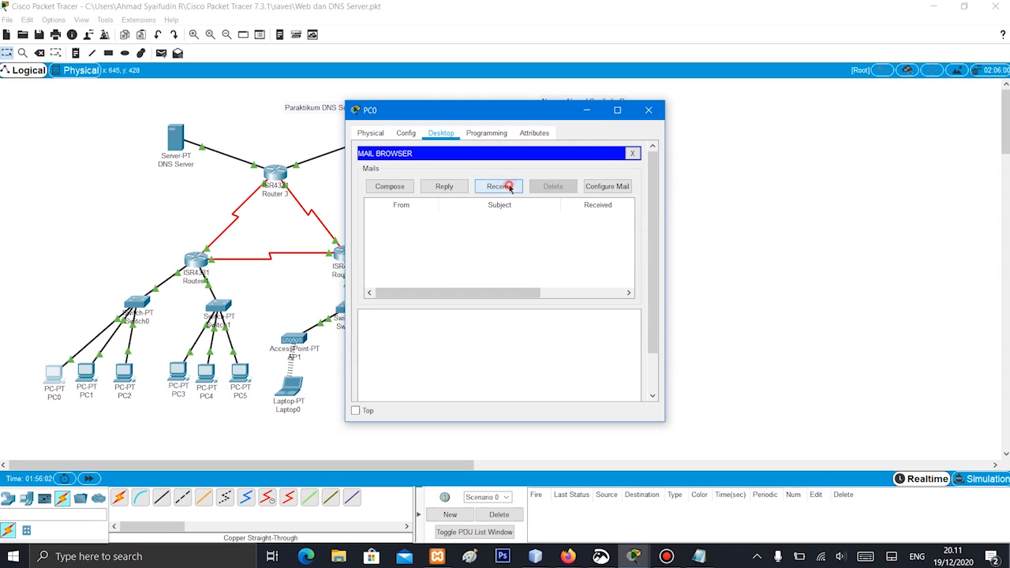
pyautogui.click(509, 187)
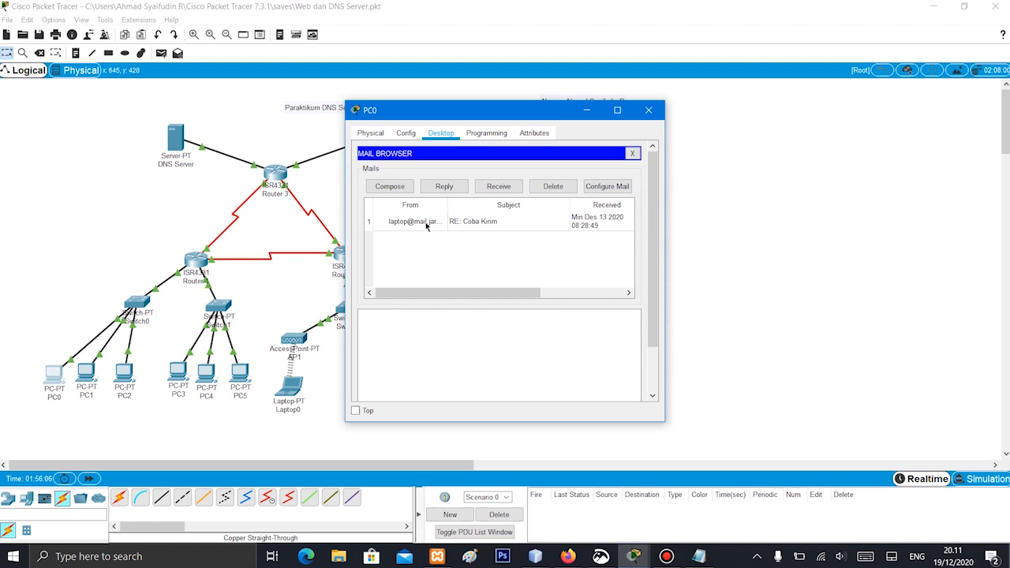
# Open the "RE: Coba Kirim" reply on PC0, review its content and the receiving status, and dismiss PC0's window
pyautogui.moveTo(480, 112); pyautogui.dragTo(632, 108)
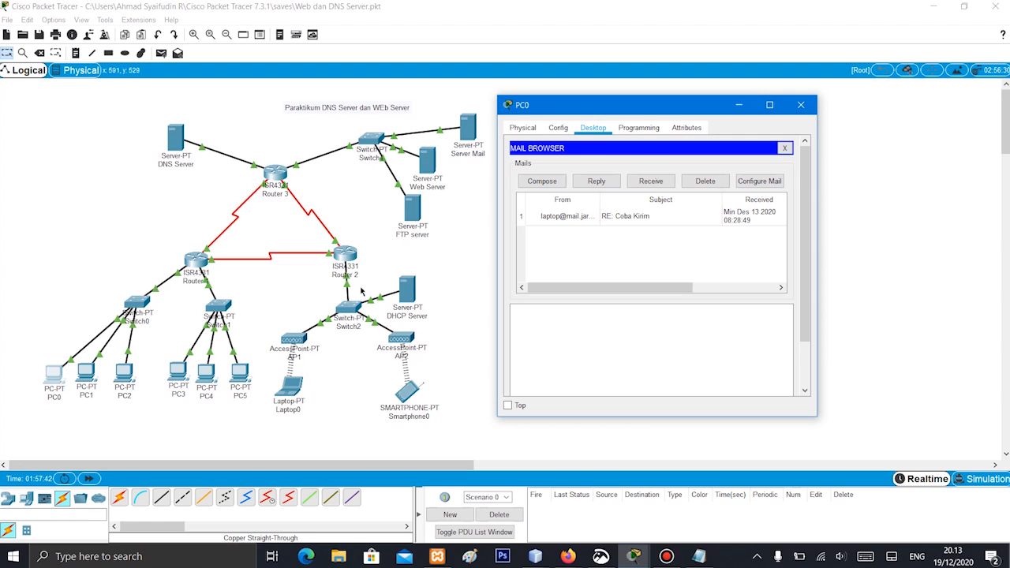
pyautogui.click(591, 220)
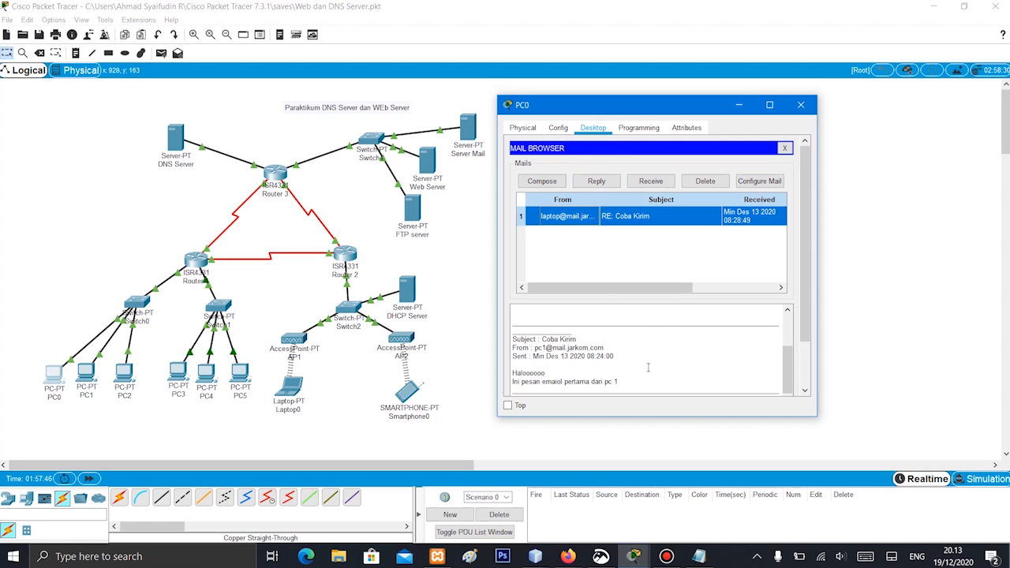
pyautogui.scroll(-3, 607, 359)
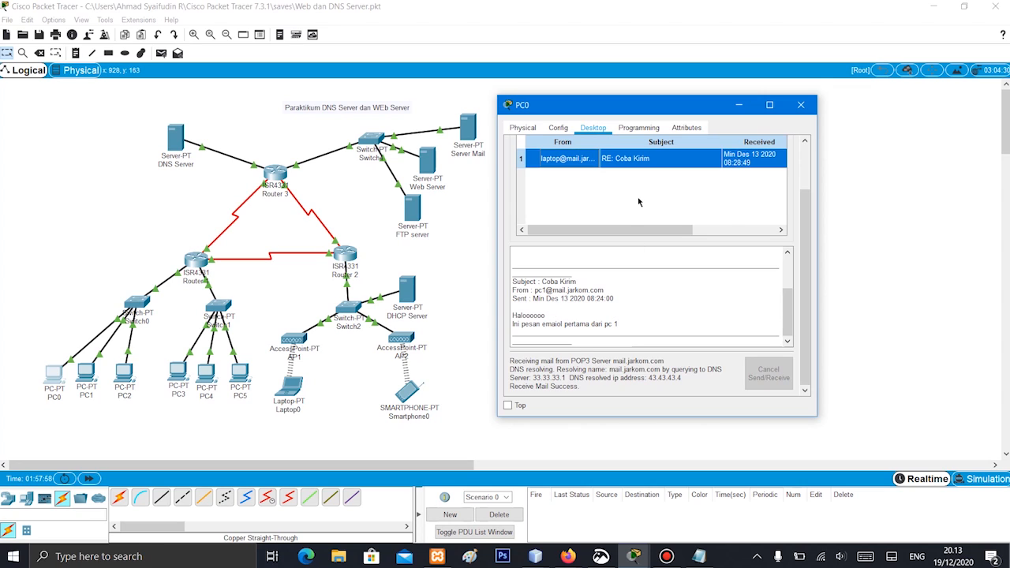
pyautogui.scroll(2, 639, 202)
pyautogui.scroll(-2, 653, 346)
pyautogui.click(456, 235)
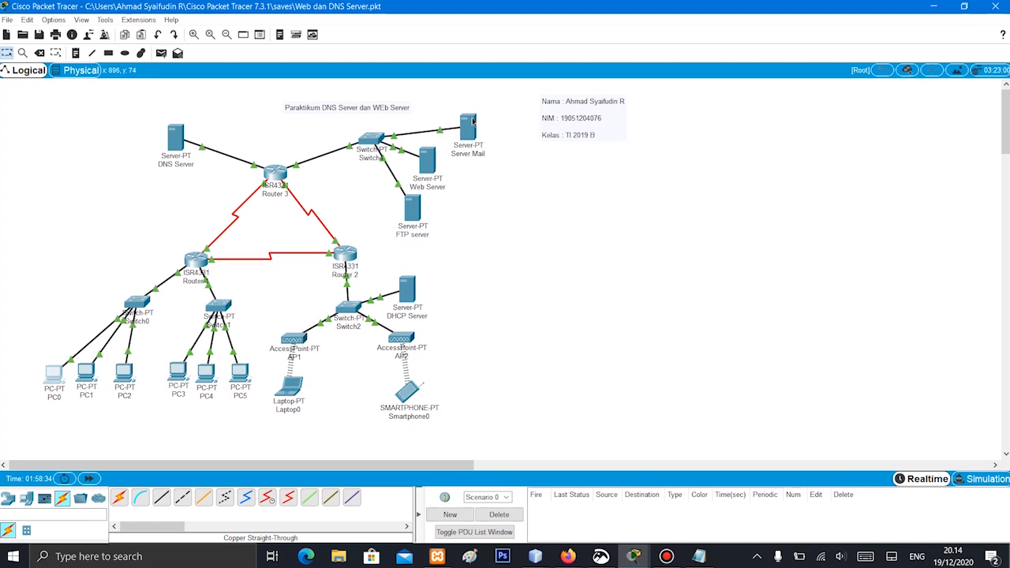
pyautogui.moveTo(472, 120)
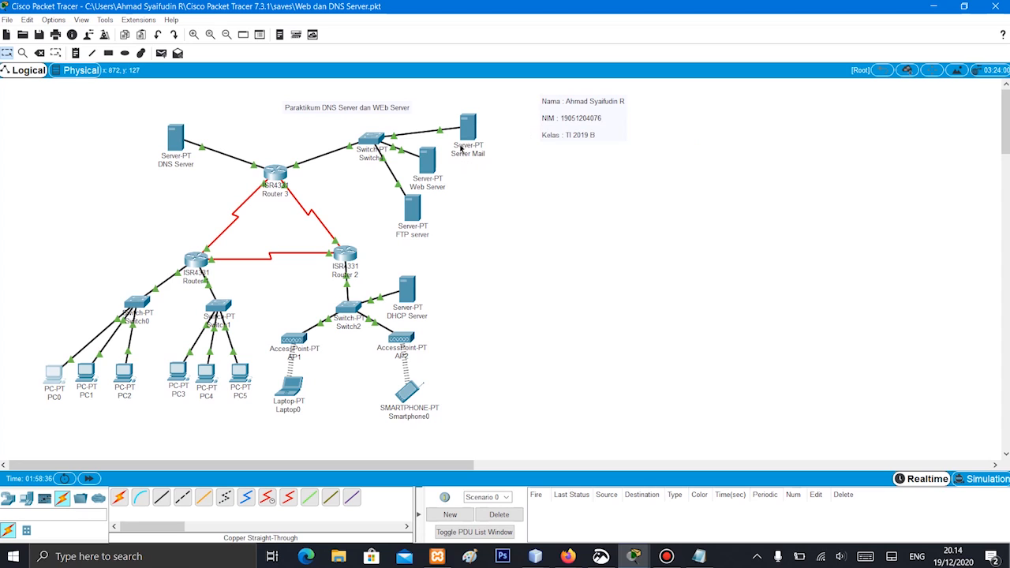